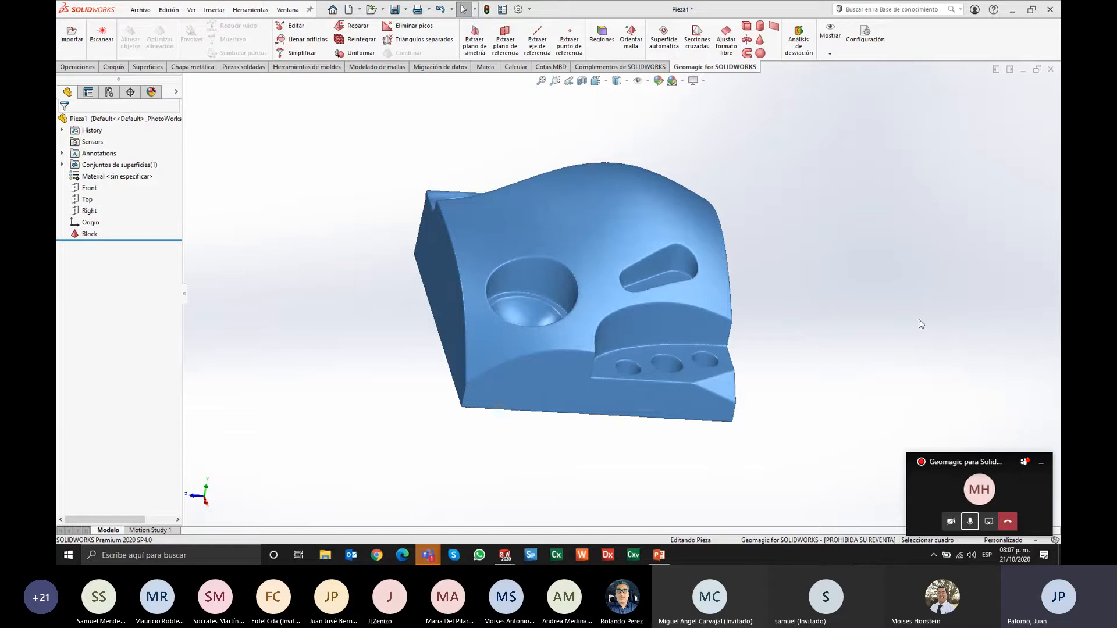
pyautogui.moveTo(729, 258); pyautogui.dragTo(467, 396, button='middle')
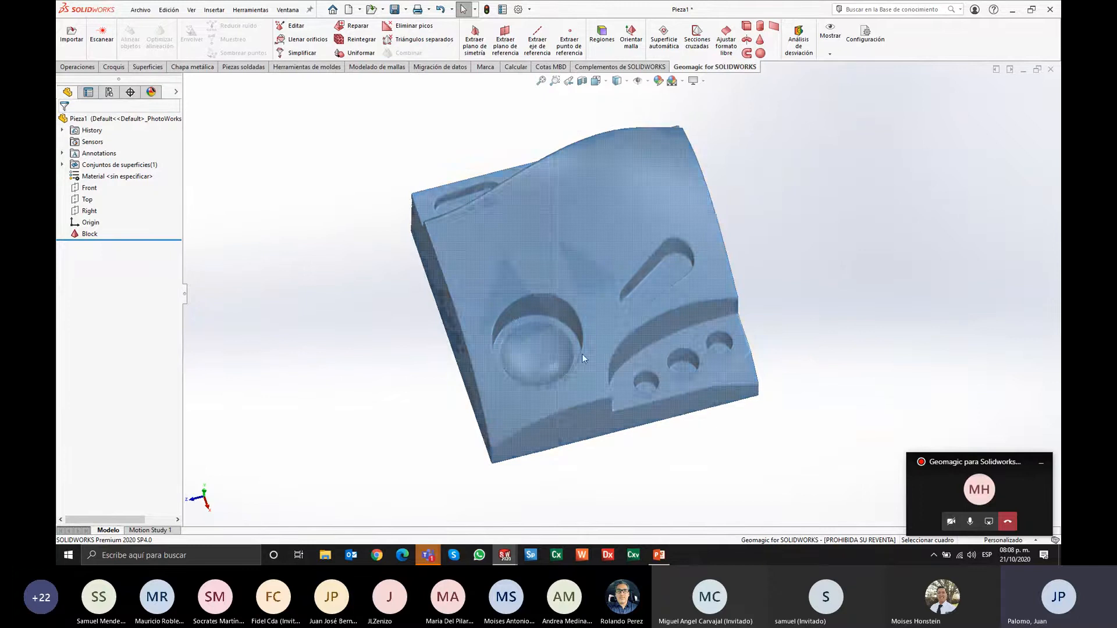
pyautogui.scroll(2, 739, 418)
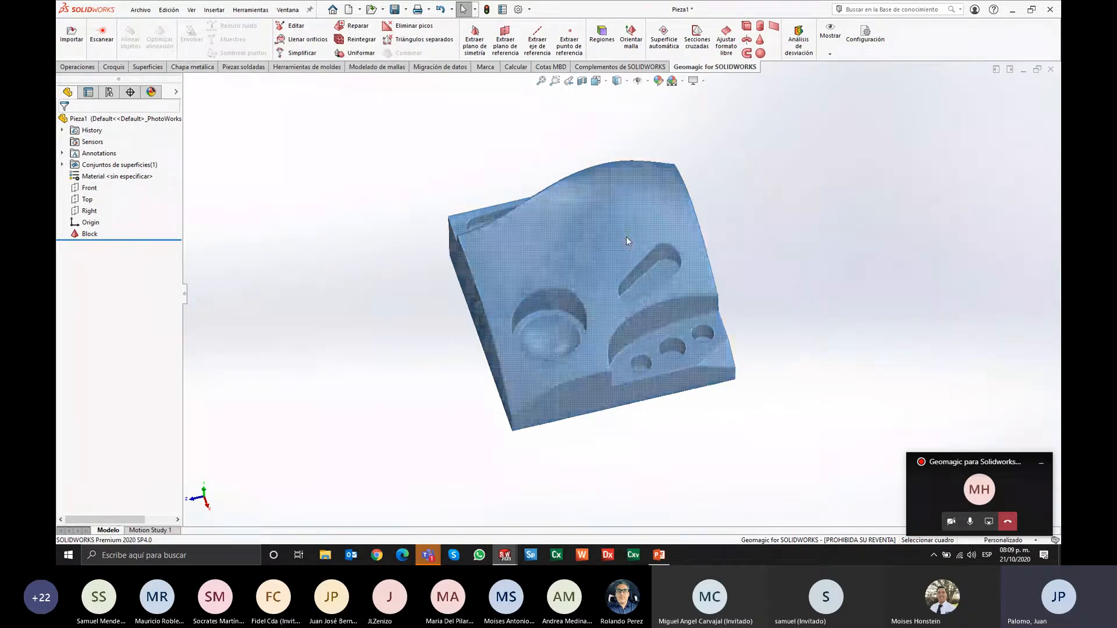
pyautogui.scroll(-3, 624, 239)
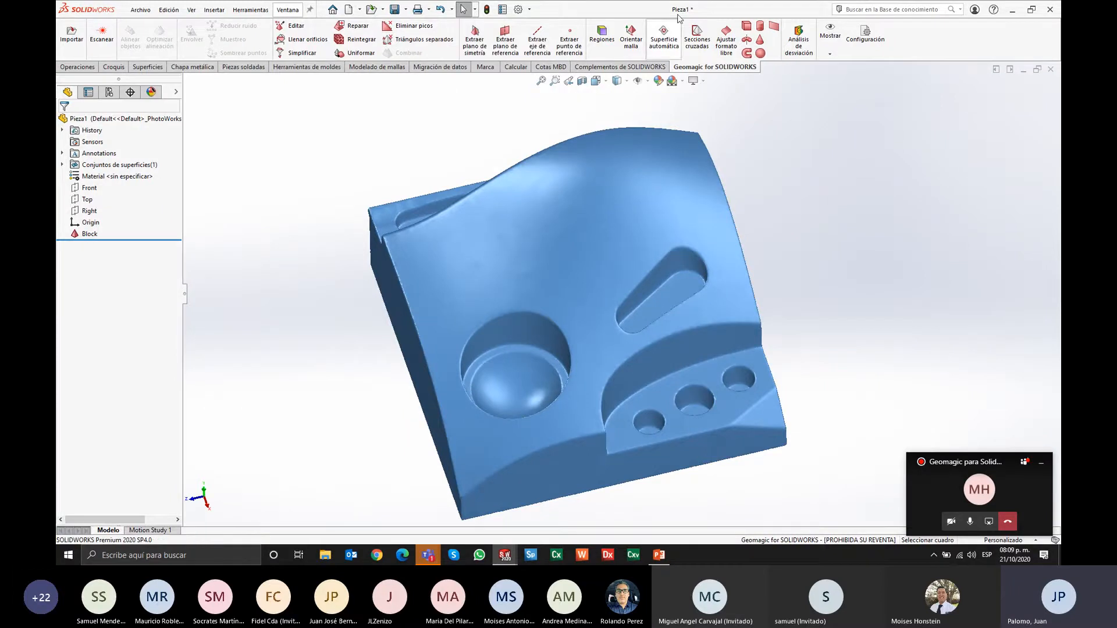
# Step: Show the mesh edges to examine the triangulation across the block's curved upper surface, and hide the edges again
pyautogui.click(829, 51)
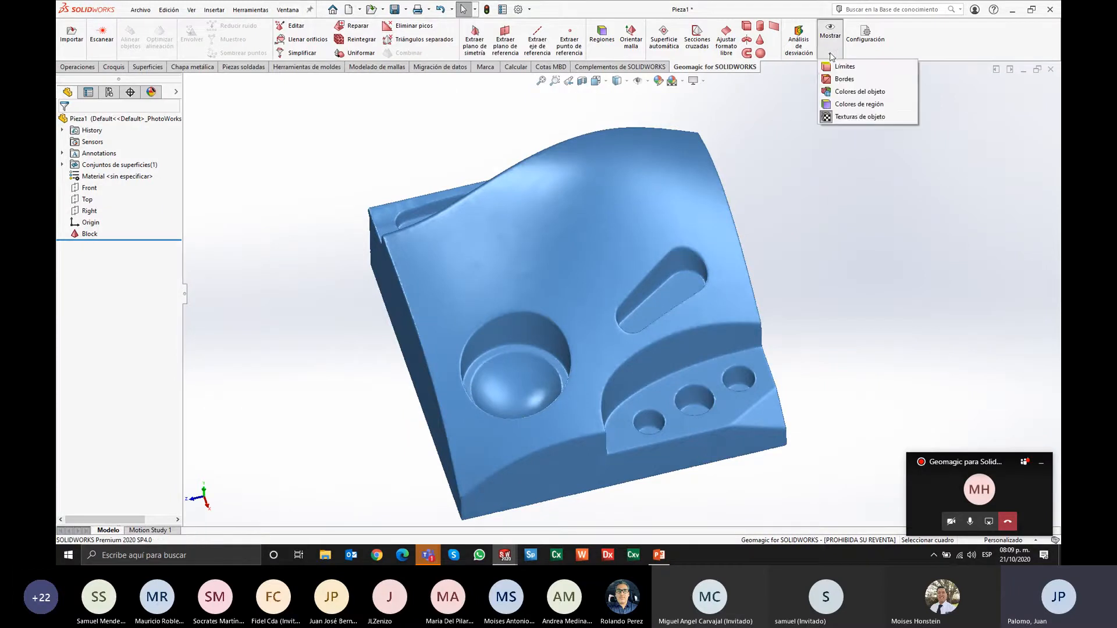
pyautogui.click(839, 80)
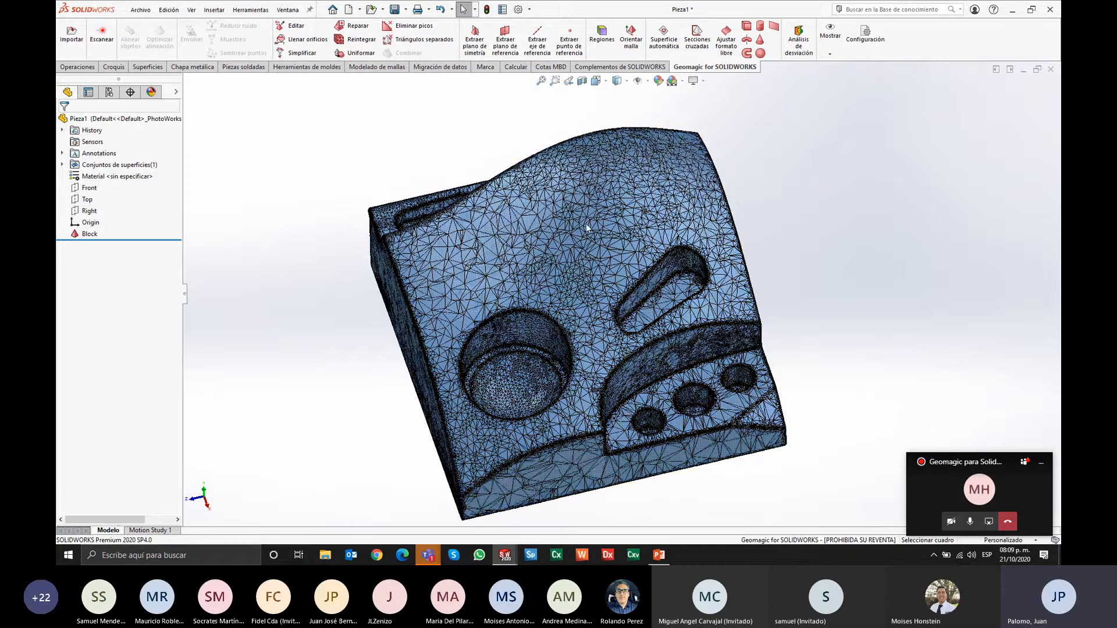
pyautogui.scroll(-3, 585, 223)
pyautogui.scroll(-5, 586, 225)
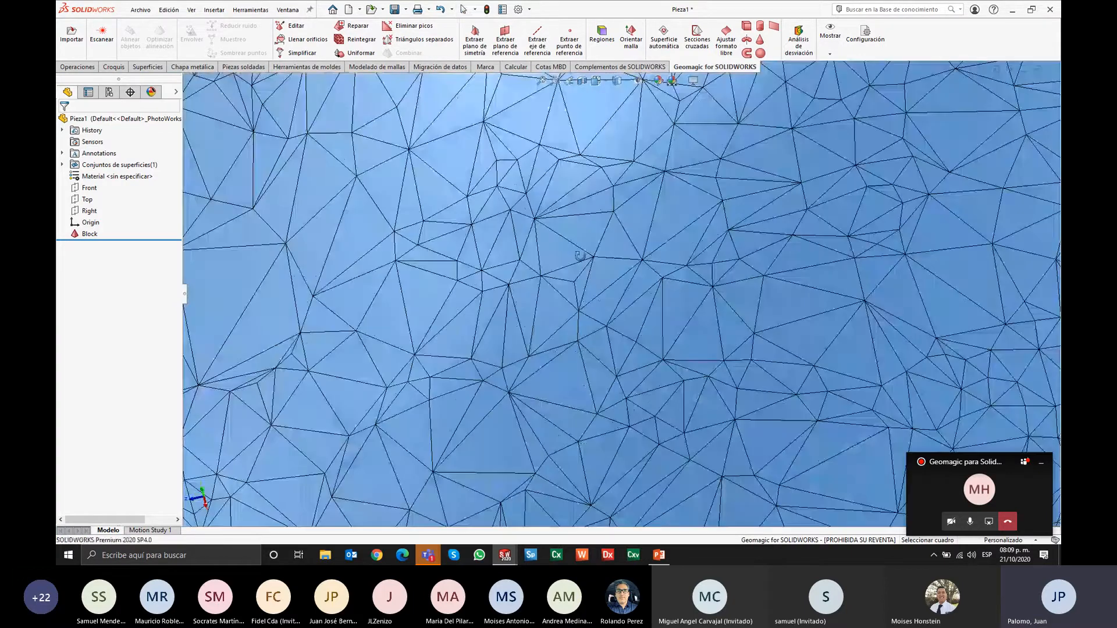
pyautogui.moveTo(587, 225); pyautogui.dragTo(507, 306, button='middle')
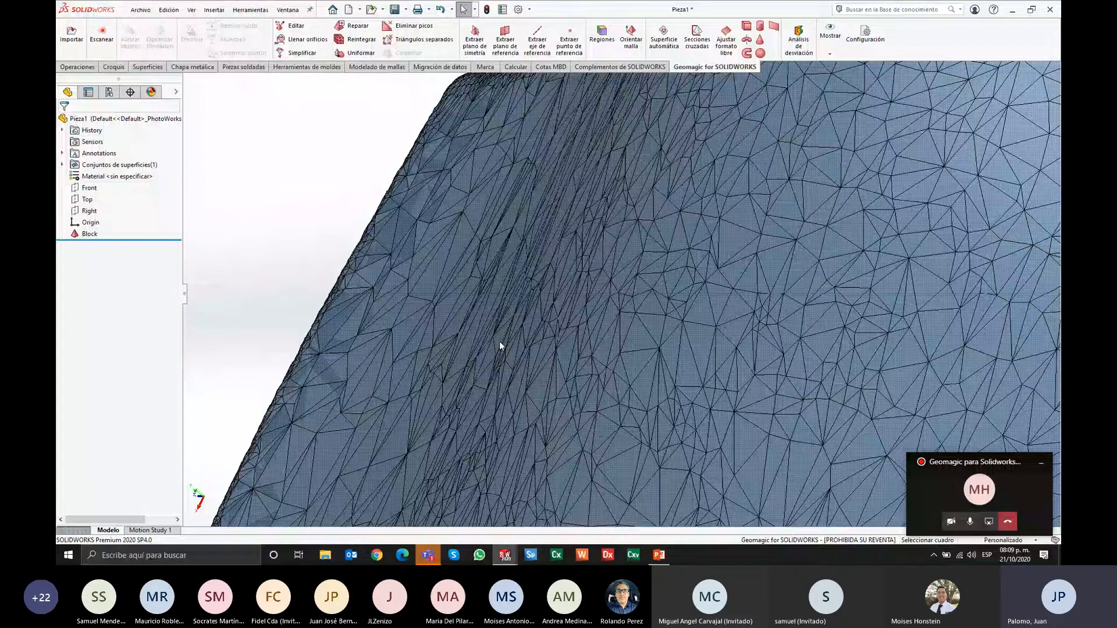
pyautogui.scroll(-4, 610, 259)
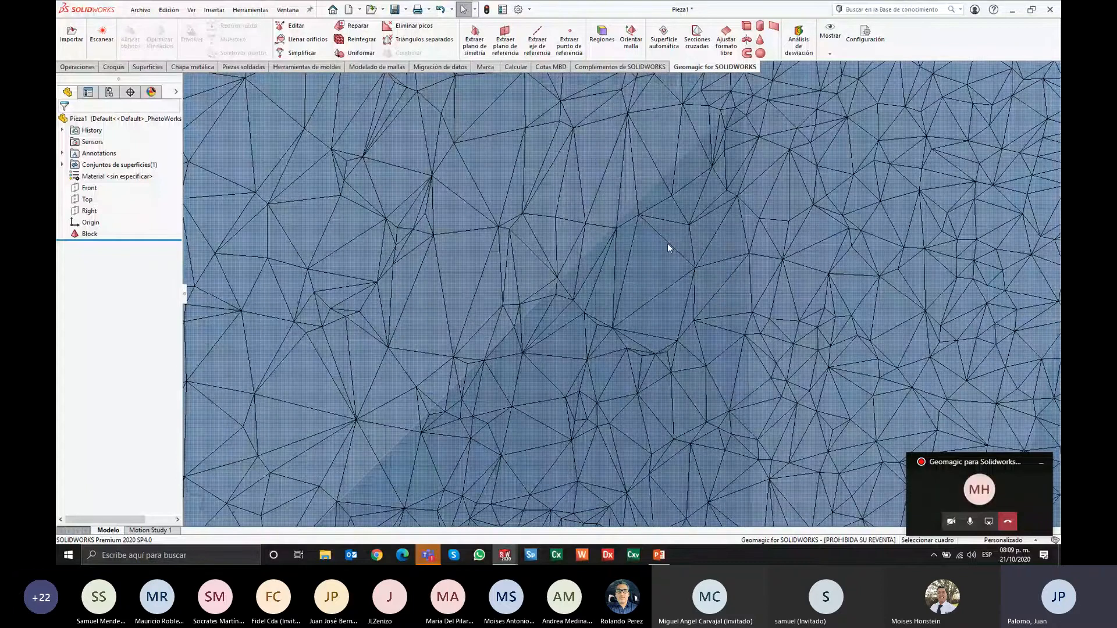
pyautogui.scroll(3, 668, 243)
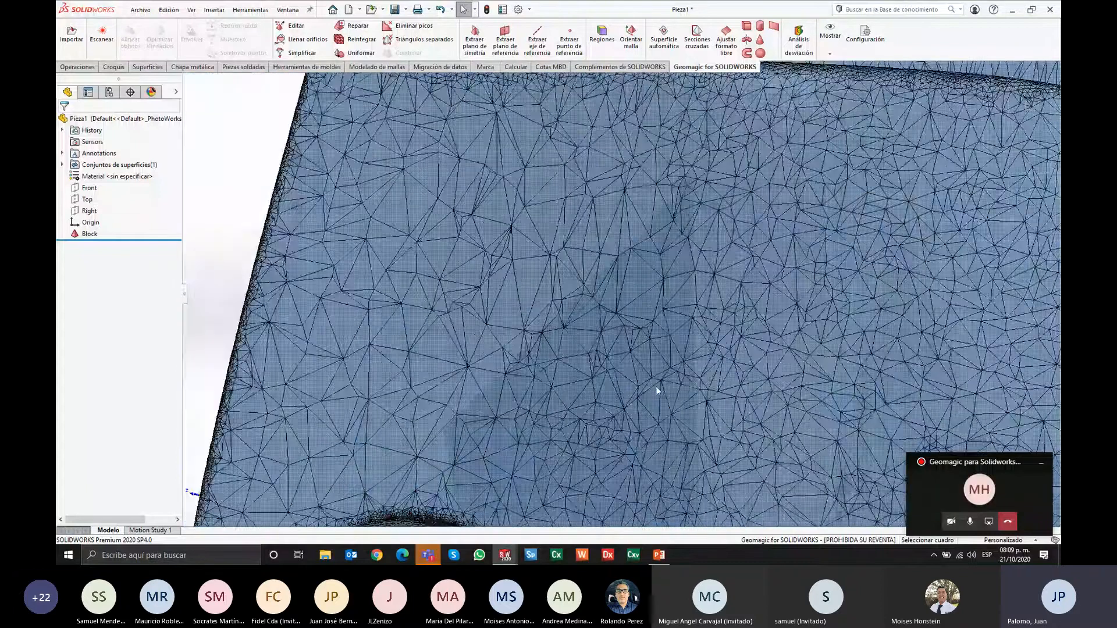
pyautogui.moveTo(655, 386); pyautogui.dragTo(741, 352, button='middle')
pyautogui.scroll(5, 741, 352)
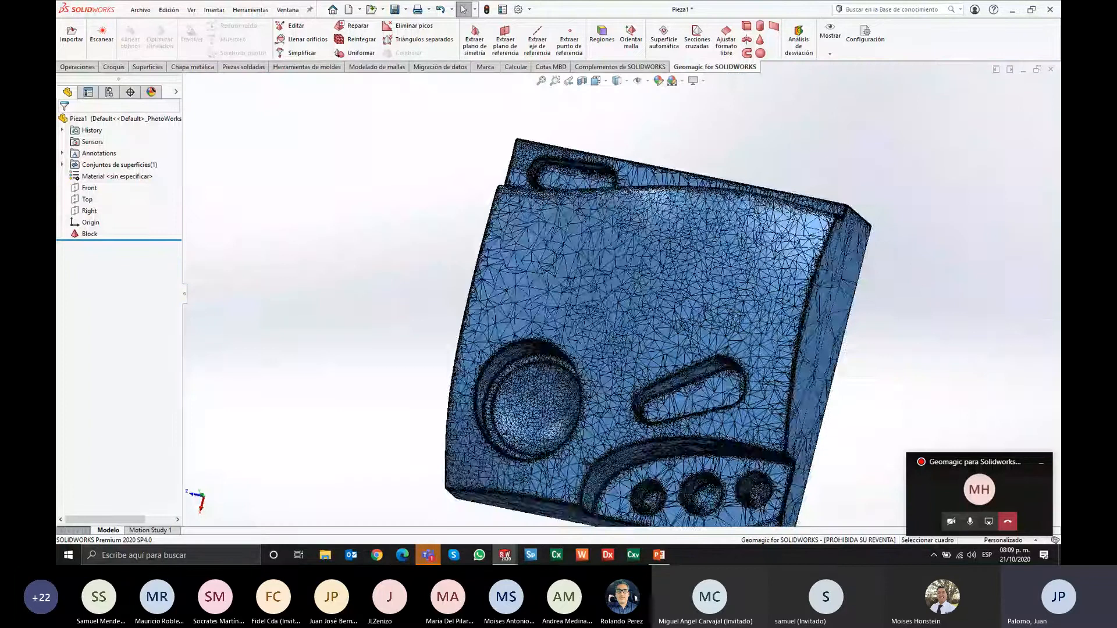
pyautogui.moveTo(823, 142); pyautogui.dragTo(827, 107, button='middle')
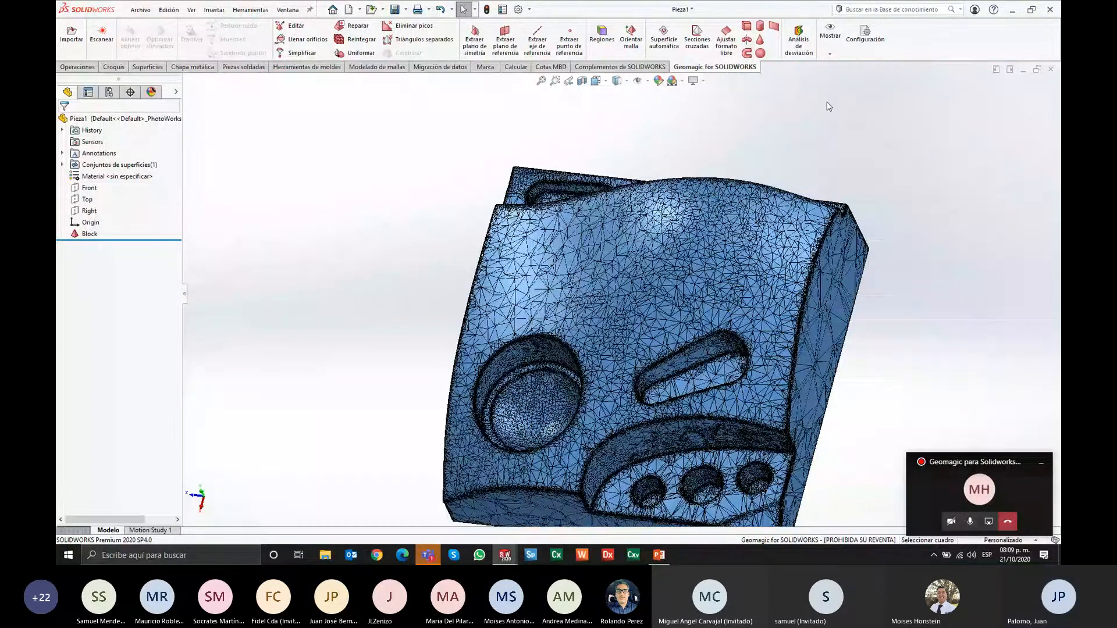
pyautogui.click(830, 52)
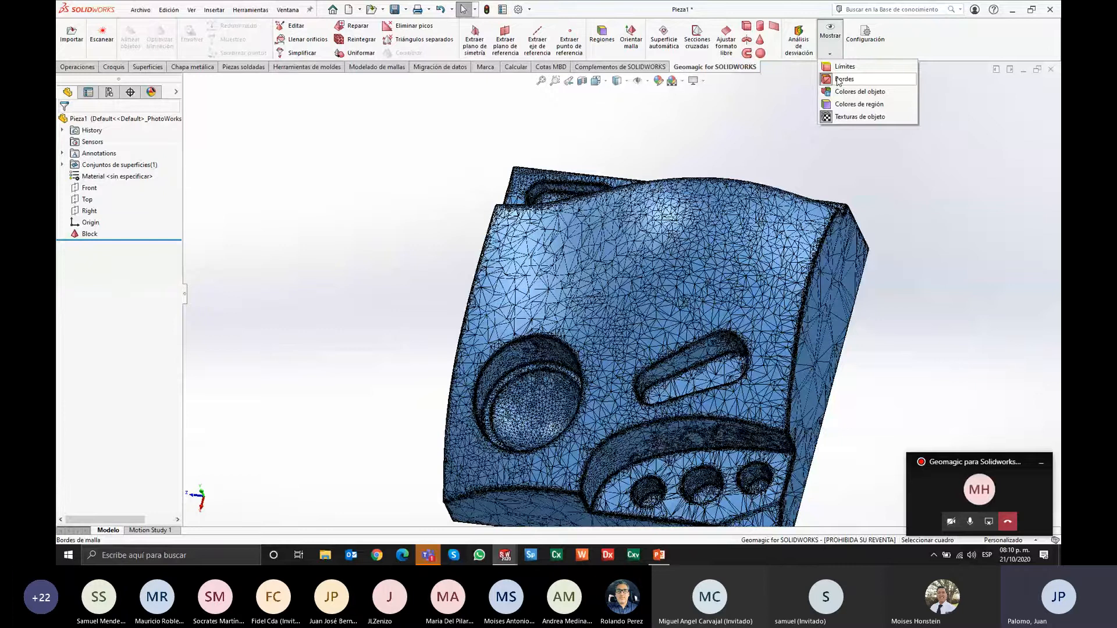
pyautogui.click(838, 81)
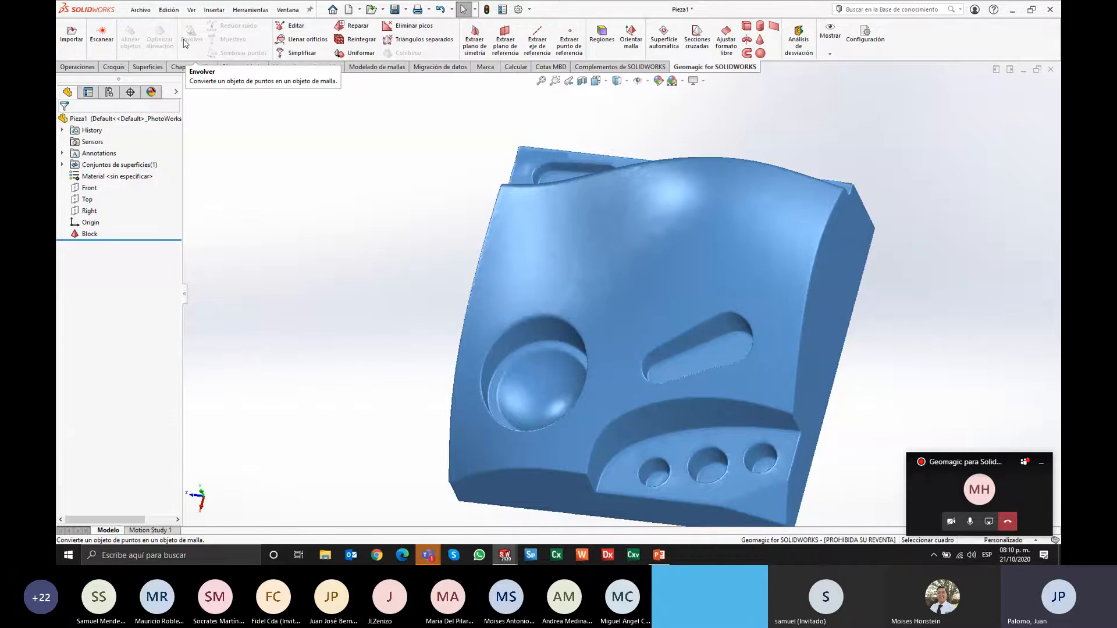
pyautogui.moveTo(837, 258); pyautogui.dragTo(878, 229, button='middle')
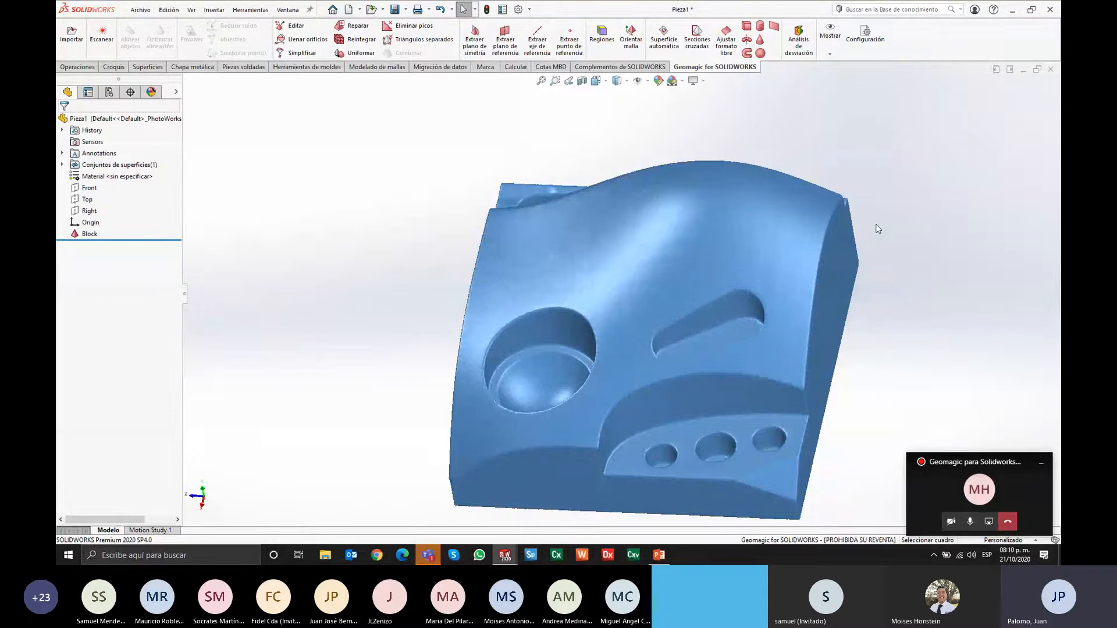
pyautogui.keyDown('ctrl'); pyautogui.moveTo(881, 301); pyautogui.dragTo(855, 244, button='middle'); pyautogui.keyUp('ctrl')
pyautogui.keyDown('ctrl'); pyautogui.moveTo(827, 288); pyautogui.dragTo(840, 309, button='middle'); pyautogui.keyUp('ctrl')
pyautogui.moveTo(644, 374); pyautogui.dragTo(669, 396, button='middle')
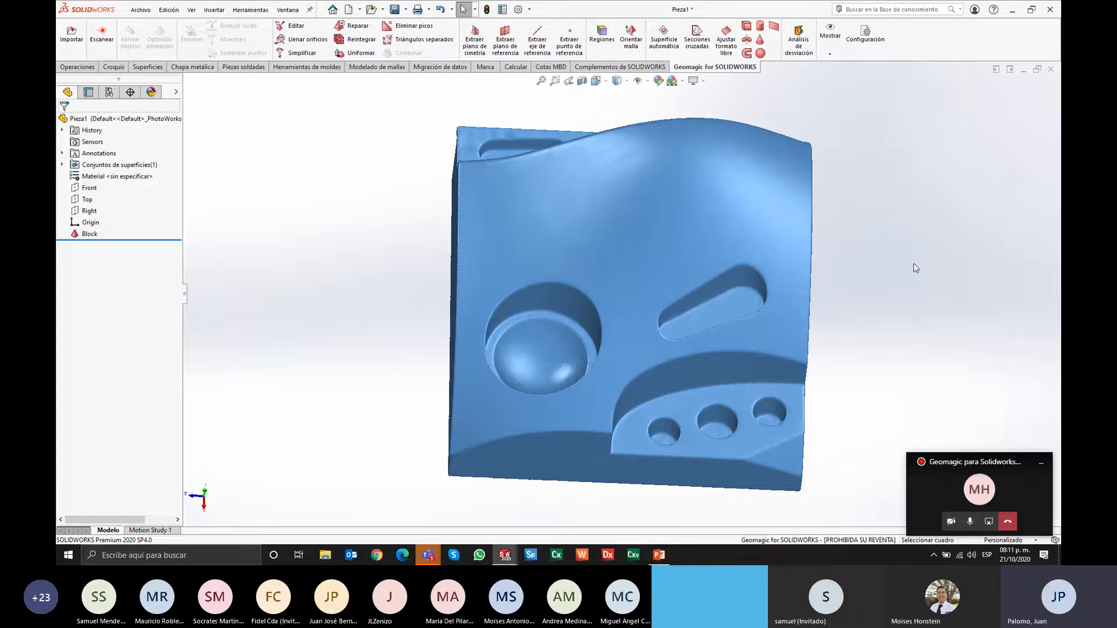
# Step: Review the file types supported for importing scan data, and close the import without loading a file
pyautogui.click(71, 34)
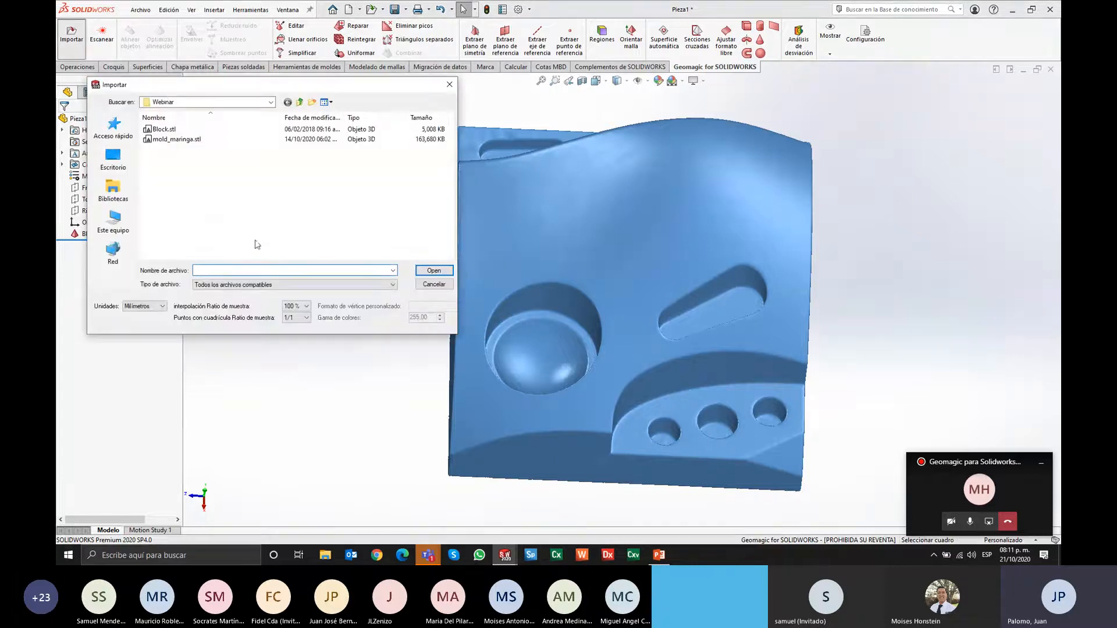
pyautogui.click(345, 284)
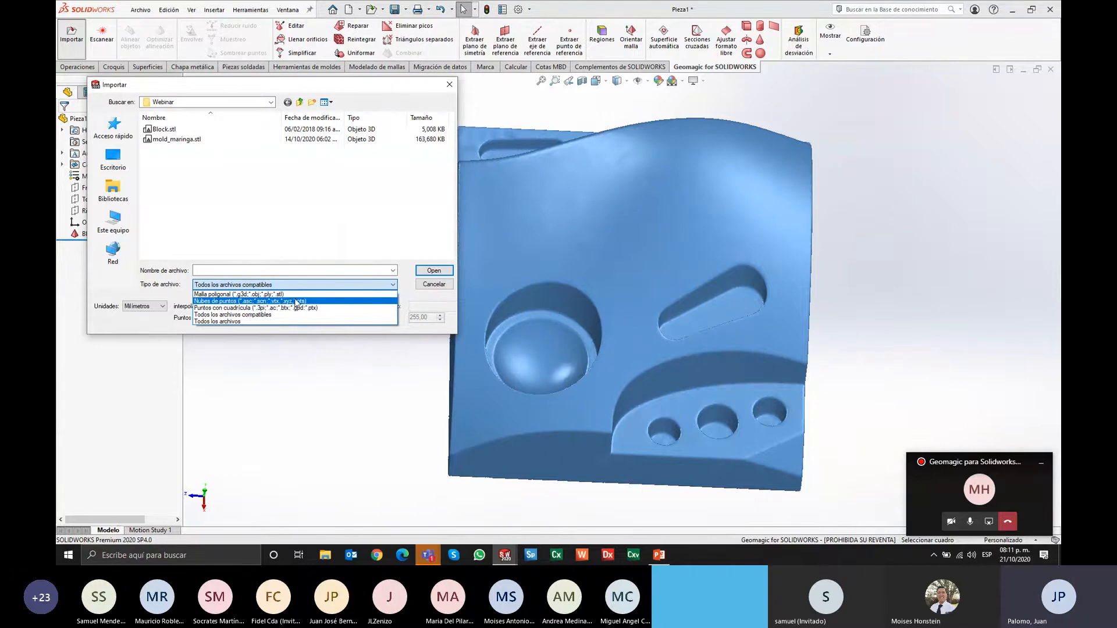
pyautogui.click(432, 291)
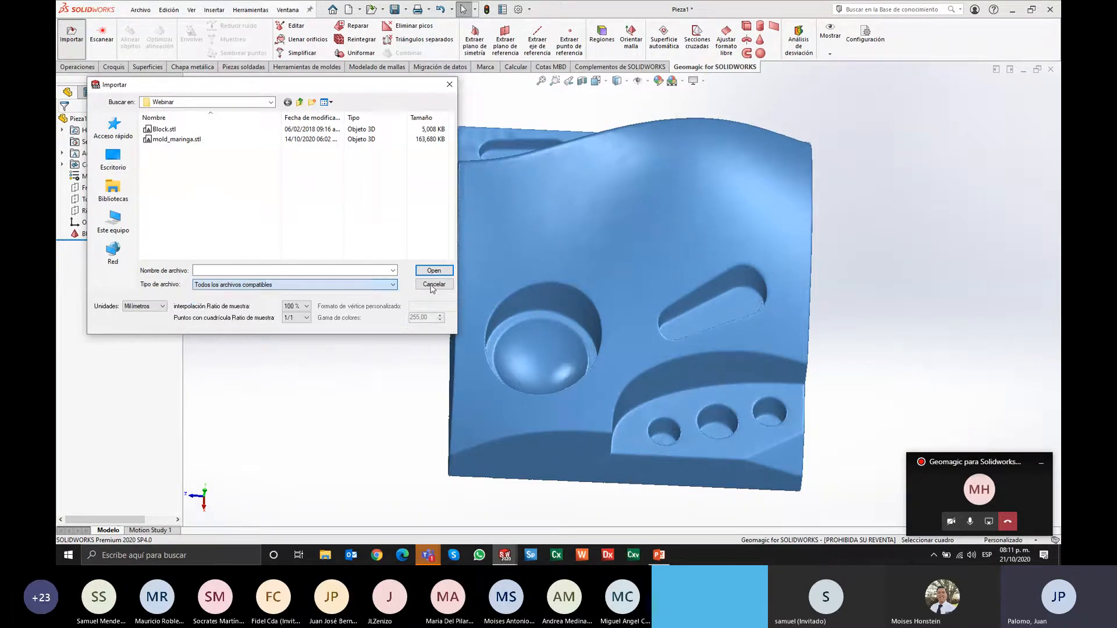
pyautogui.click(440, 285)
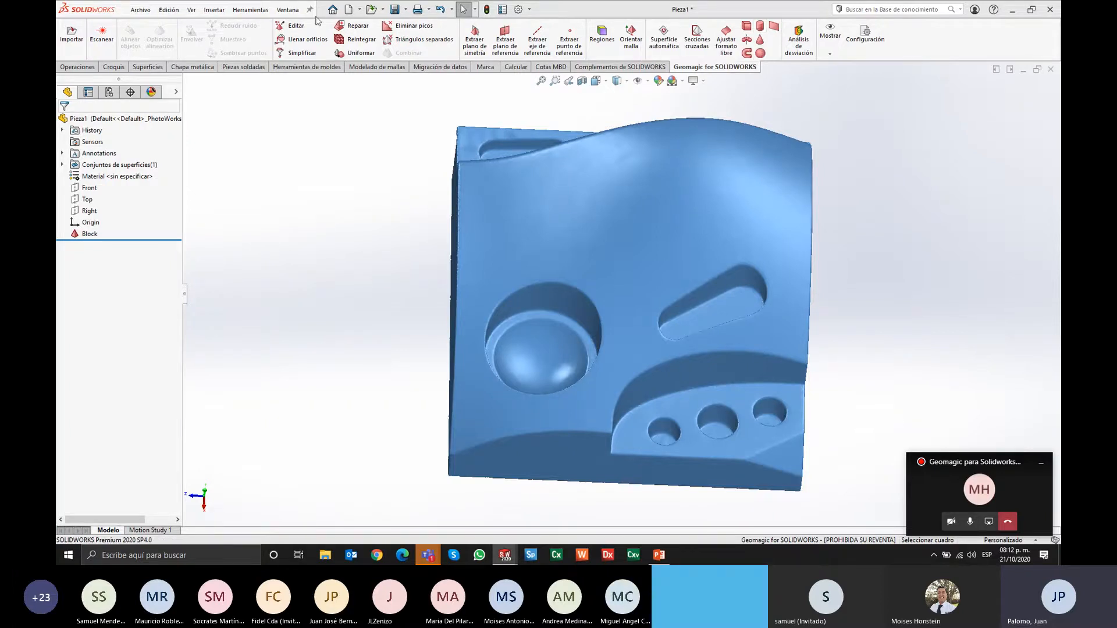
pyautogui.click(67, 71)
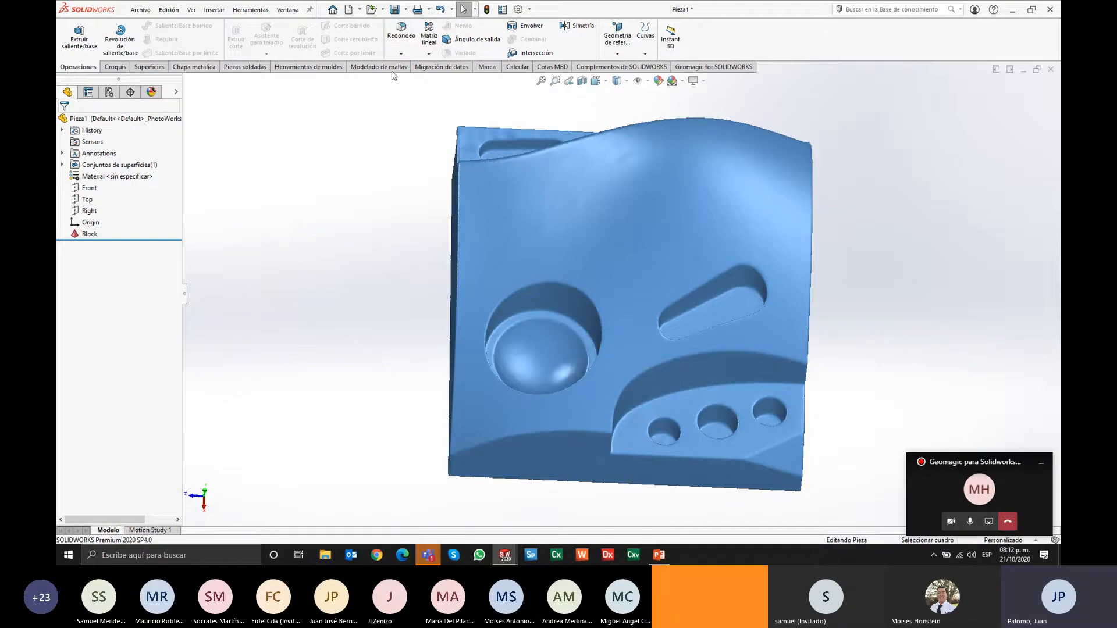
pyautogui.click(729, 68)
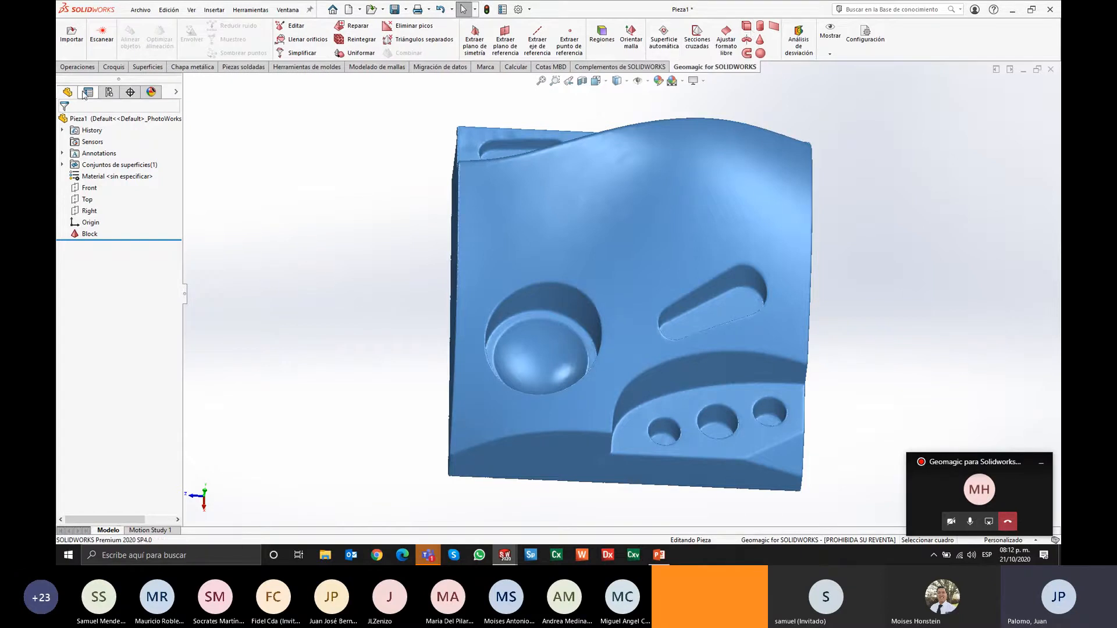
pyautogui.click(81, 68)
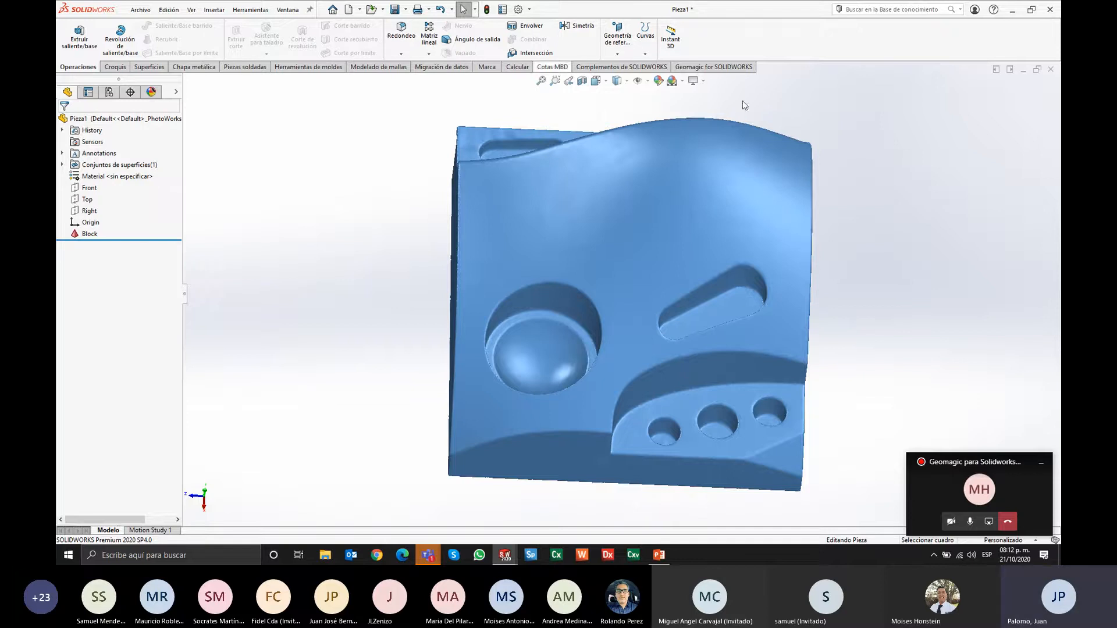
pyautogui.click(747, 67)
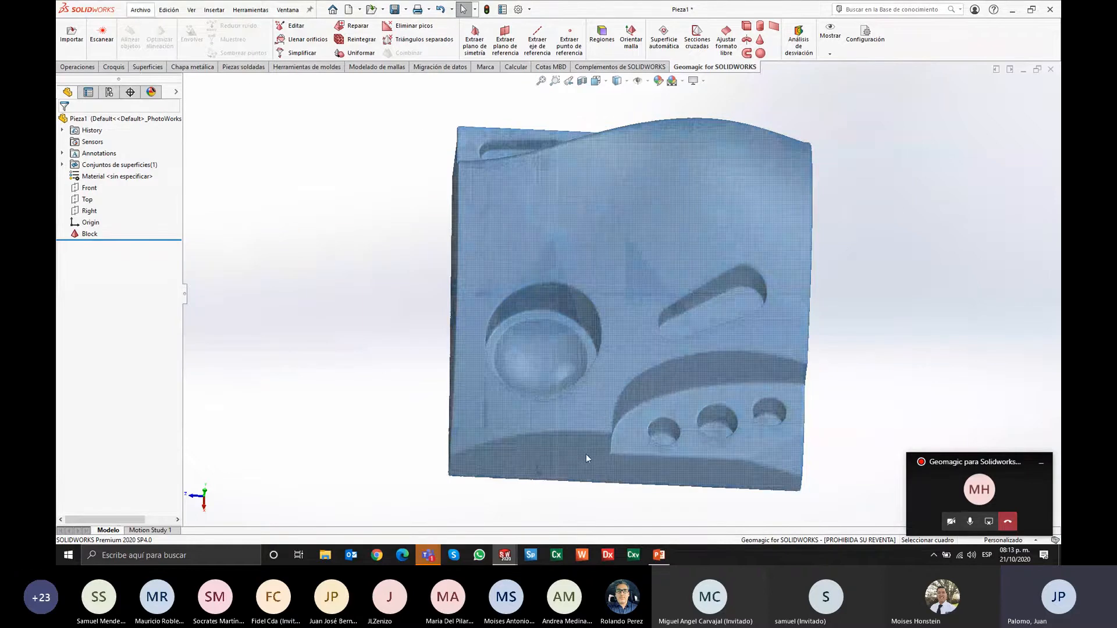
pyautogui.click(830, 54)
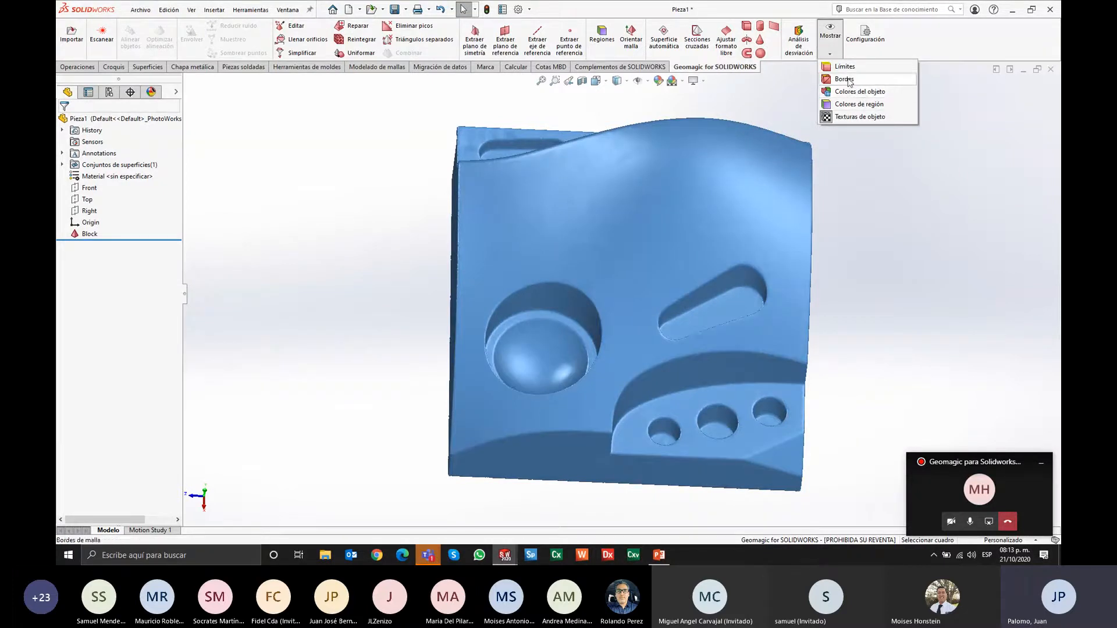
pyautogui.click(843, 78)
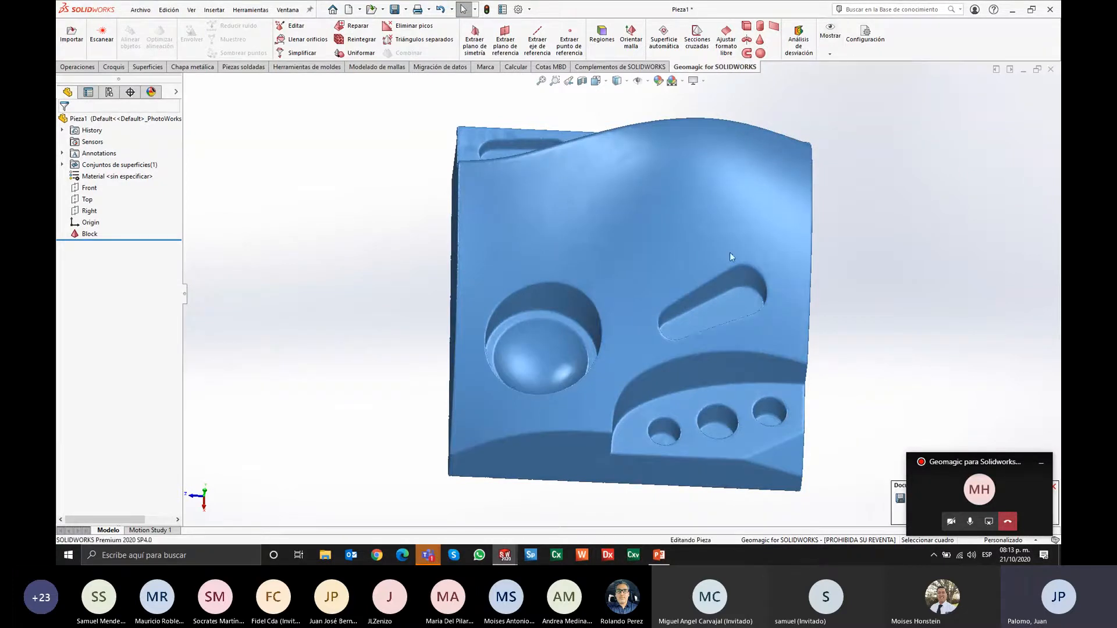
pyautogui.moveTo(671, 365); pyautogui.dragTo(658, 316, button='middle')
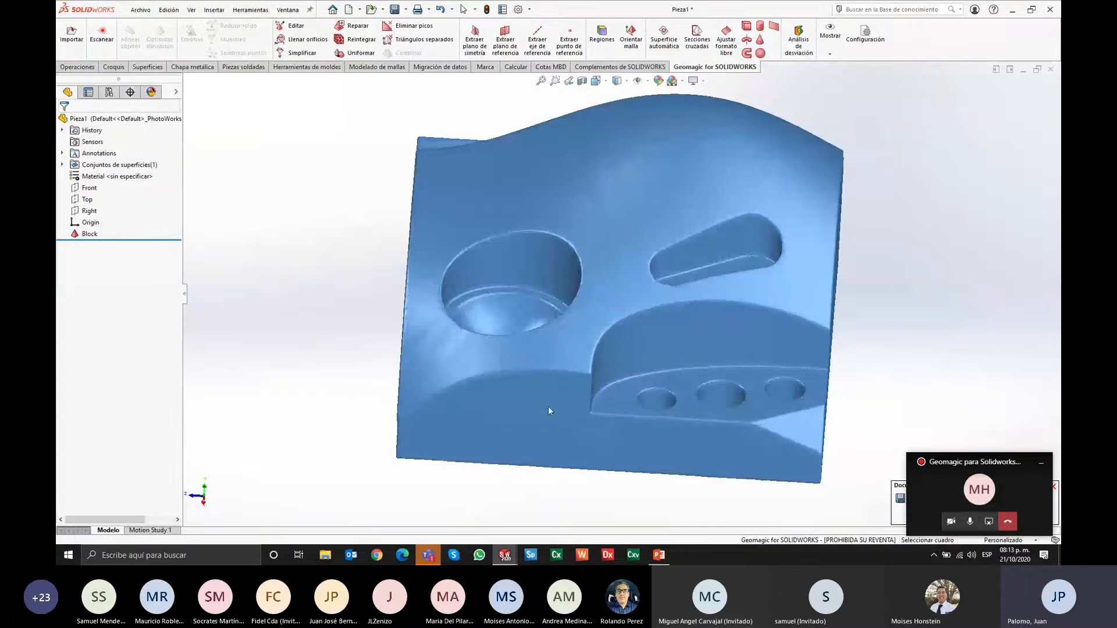
pyautogui.moveTo(548, 406); pyautogui.dragTo(515, 478, button='middle')
pyautogui.scroll(2, 513, 474)
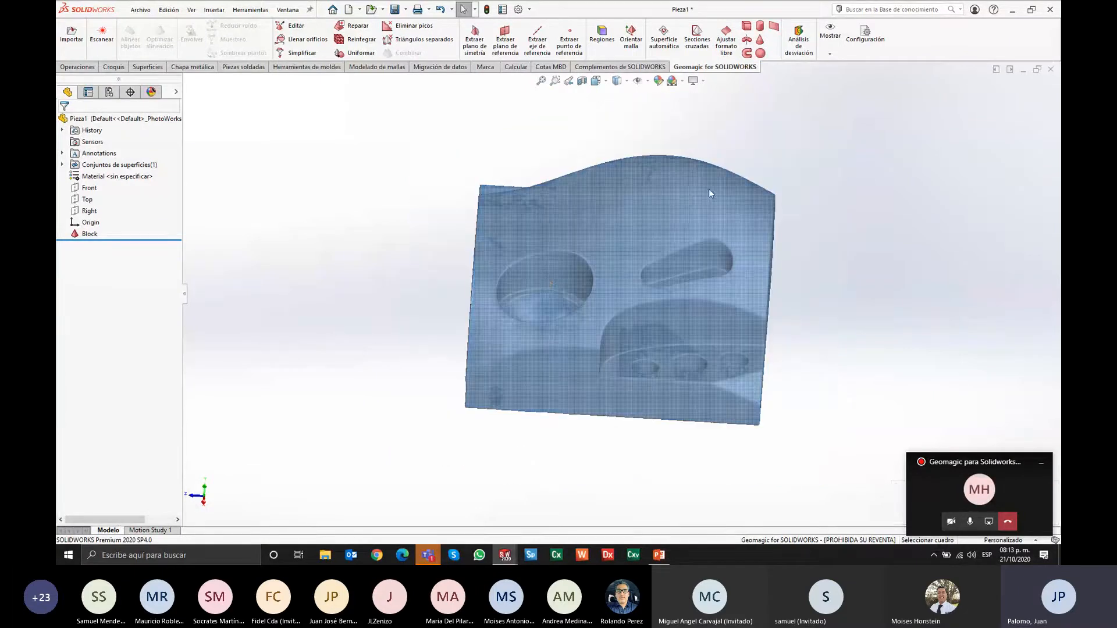
# Step: Fit a new plane to the mesh region on the block's flat underside, previewing it before accepting
pyautogui.click(776, 27)
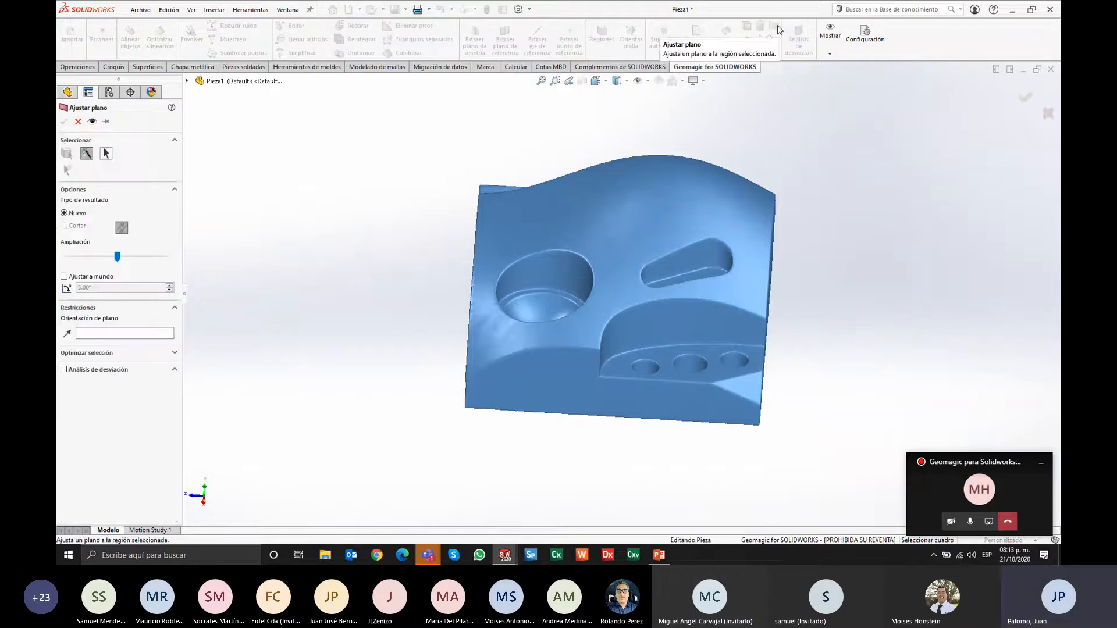
pyautogui.moveTo(735, 400); pyautogui.dragTo(609, 327, button='middle')
pyautogui.click(615, 318)
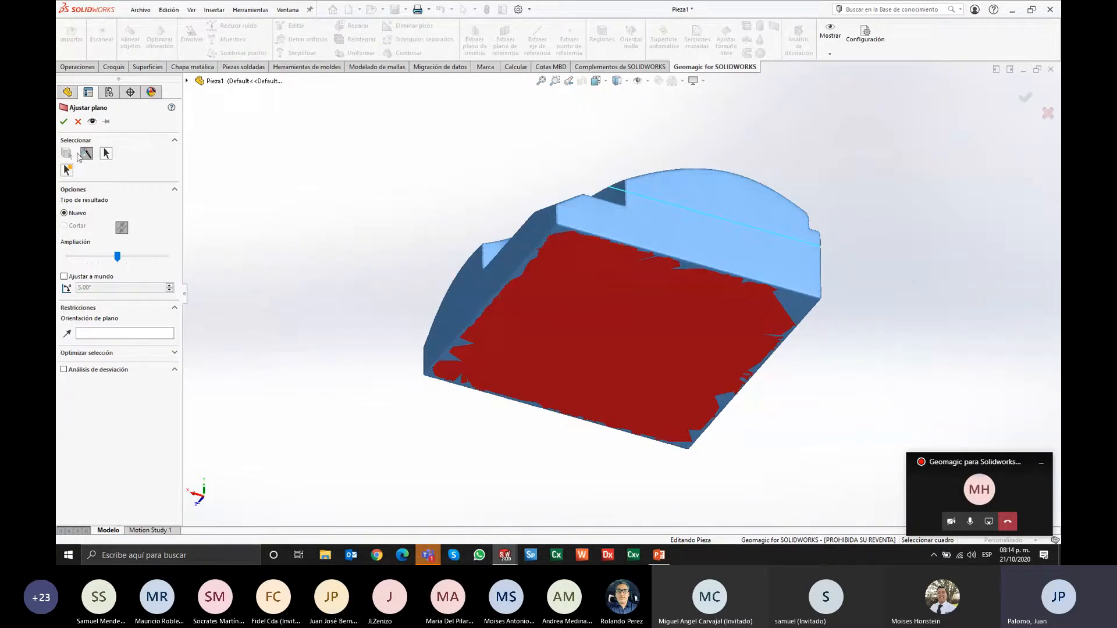
pyautogui.click(92, 122)
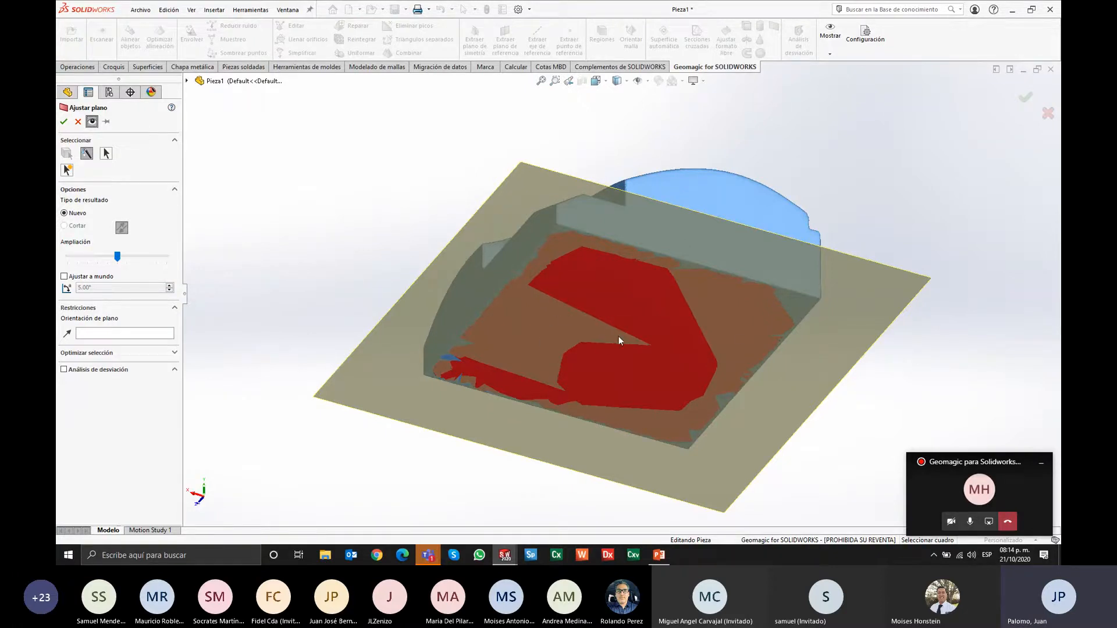
pyautogui.moveTo(569, 282); pyautogui.dragTo(641, 338, button='middle')
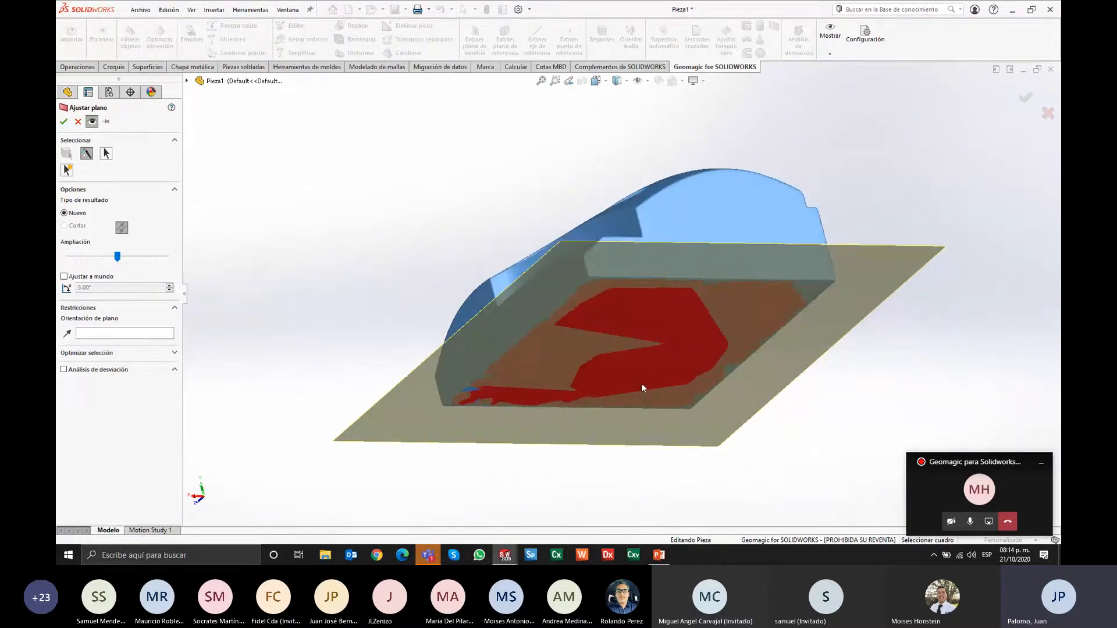
pyautogui.click(64, 122)
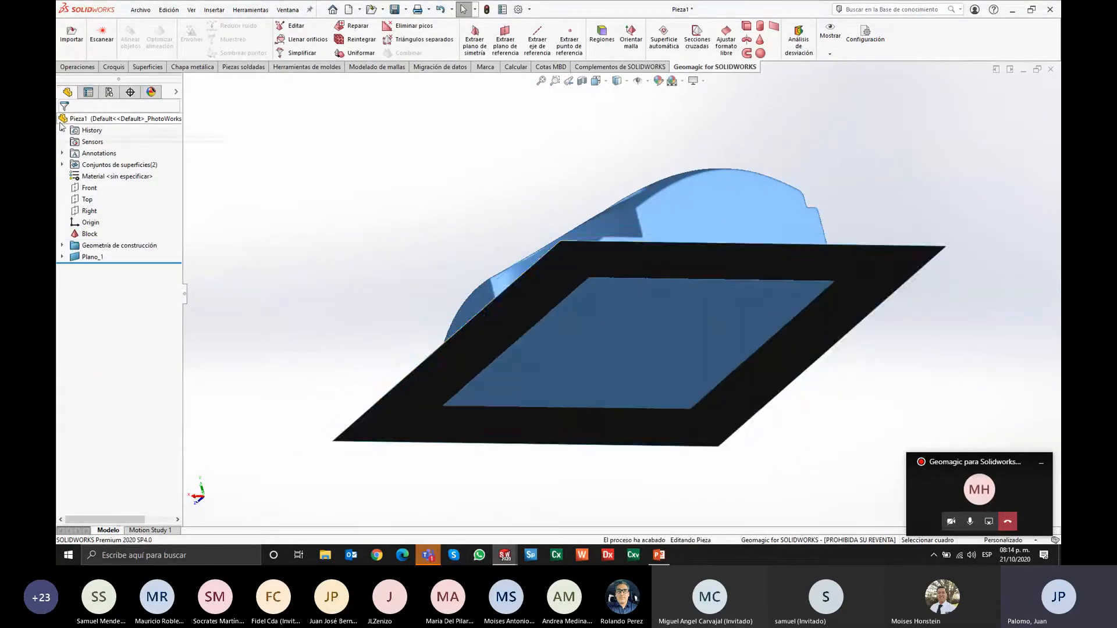
# Step: Examine the fitted plane on the block's underside and the sketch contained in its Plano_1 feature
pyautogui.moveTo(465, 352); pyautogui.dragTo(474, 308, button='middle')
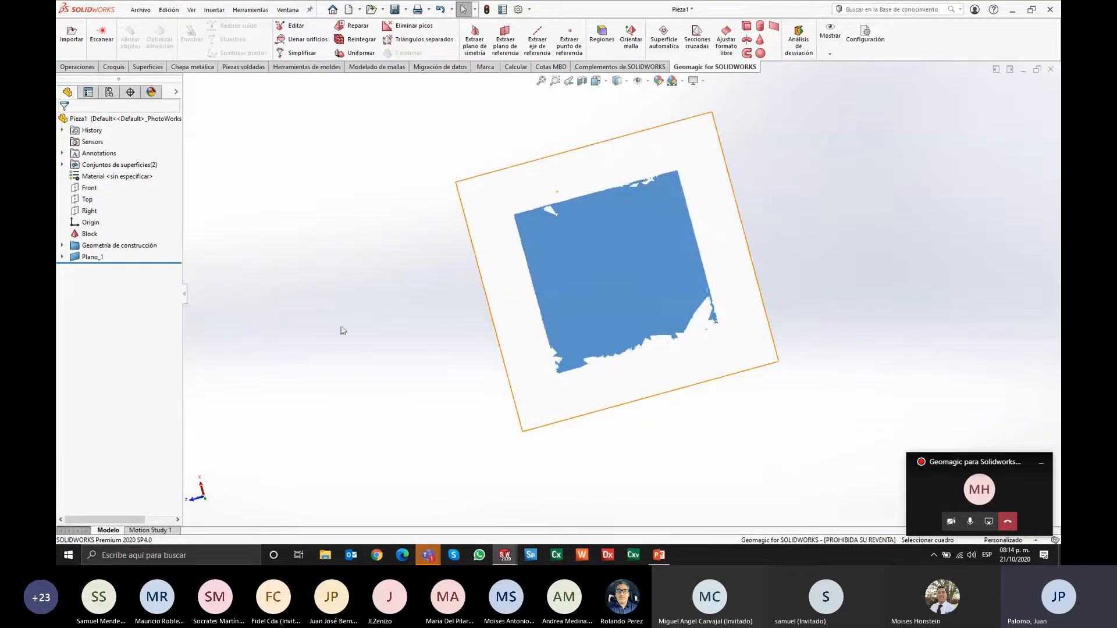
pyautogui.click(75, 259)
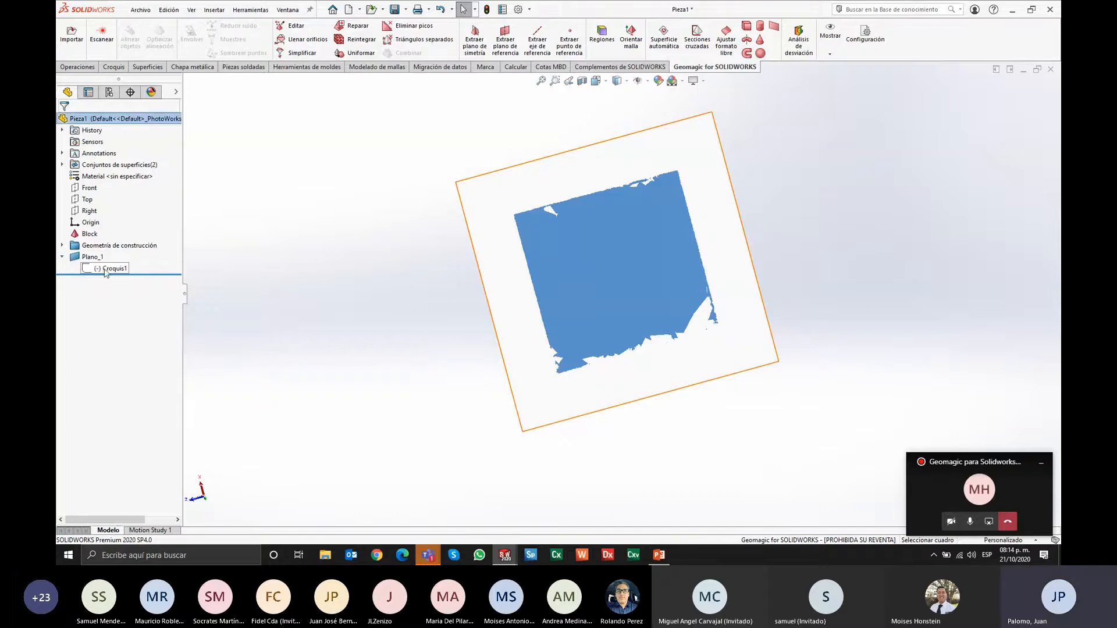
pyautogui.click(62, 258)
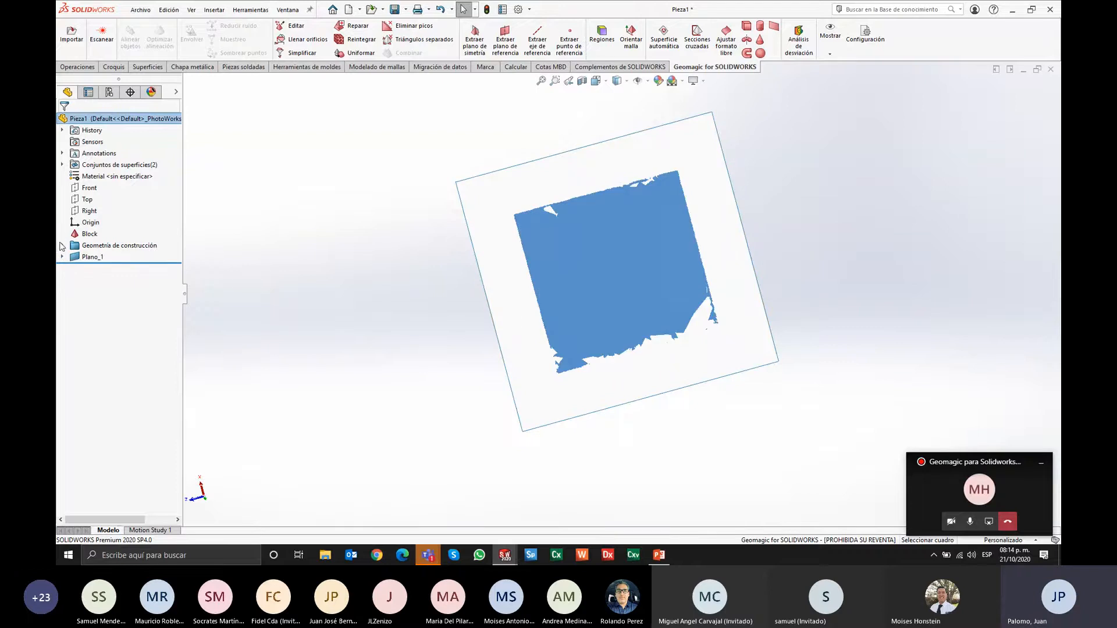
# Step: Examine the reference plane stored in the construction geometry folder and return to an overview of the block
pyautogui.click(63, 245)
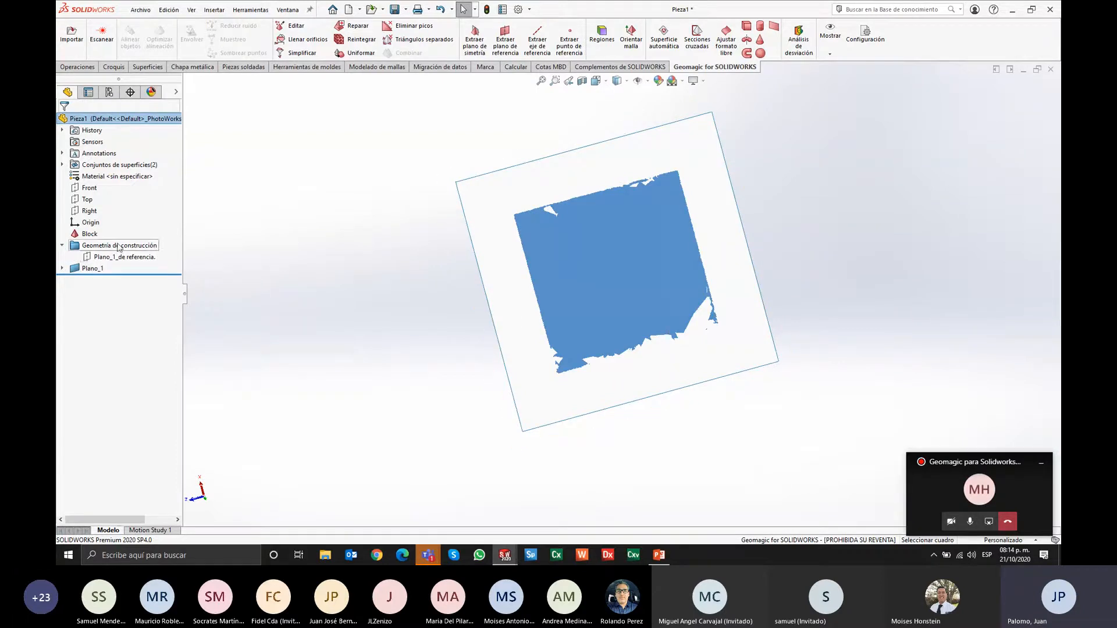
pyautogui.click(62, 245)
pyautogui.moveTo(501, 205); pyautogui.dragTo(662, 239, button='middle')
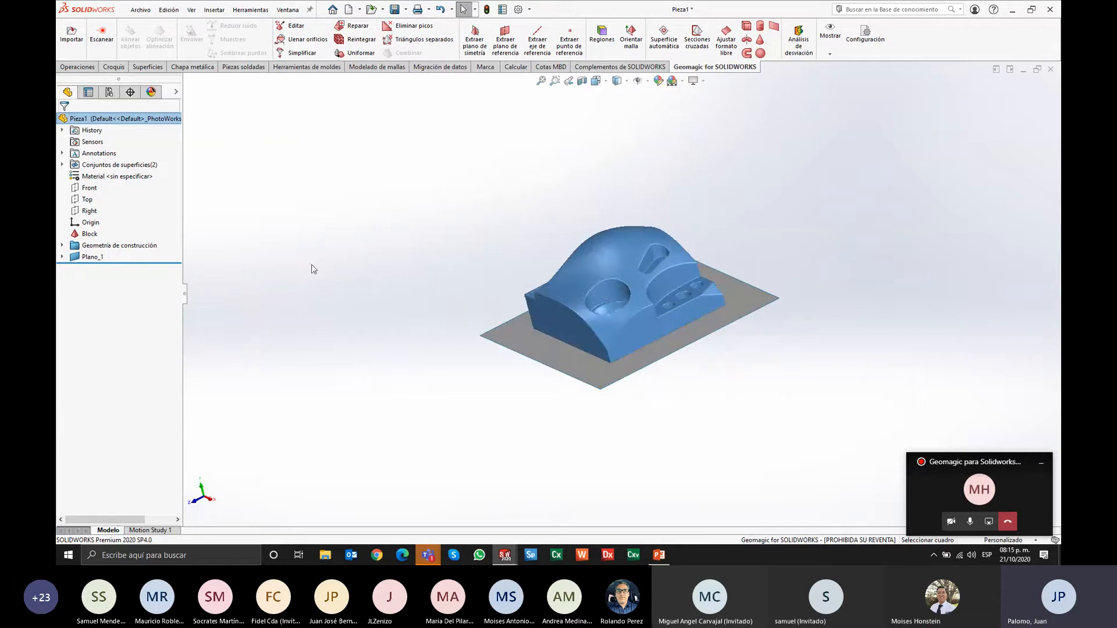
# Step: Show the display states beside the feature tree, expand the surface bodies folder, and hide the Plano_1 surface body
pyautogui.click(176, 91)
pyautogui.click(62, 165)
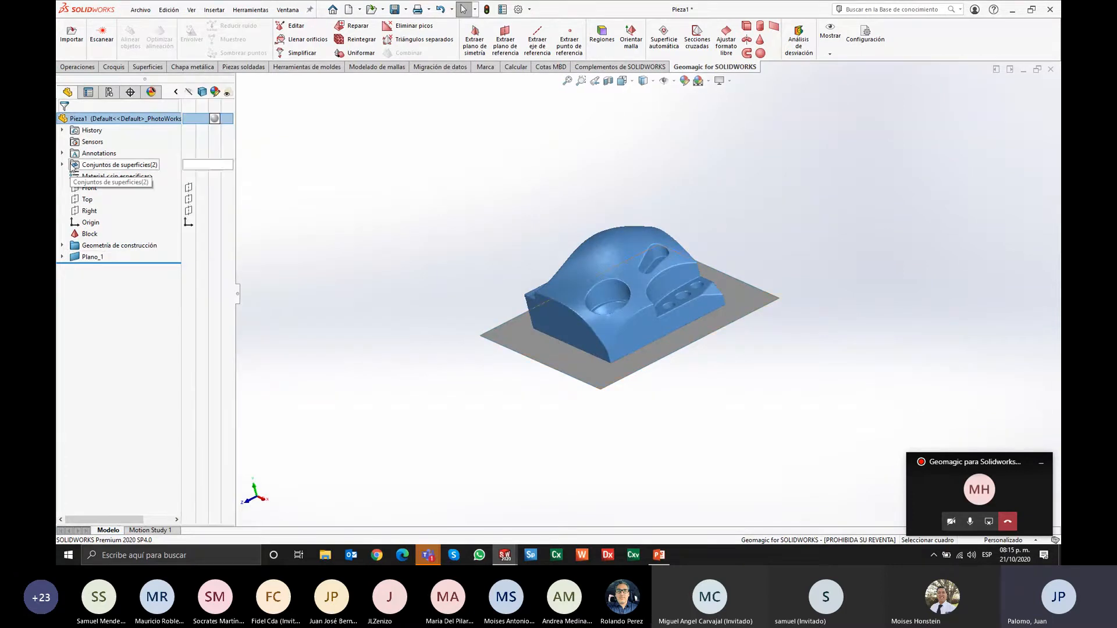
pyautogui.moveTo(421, 205); pyautogui.dragTo(439, 190, button='middle')
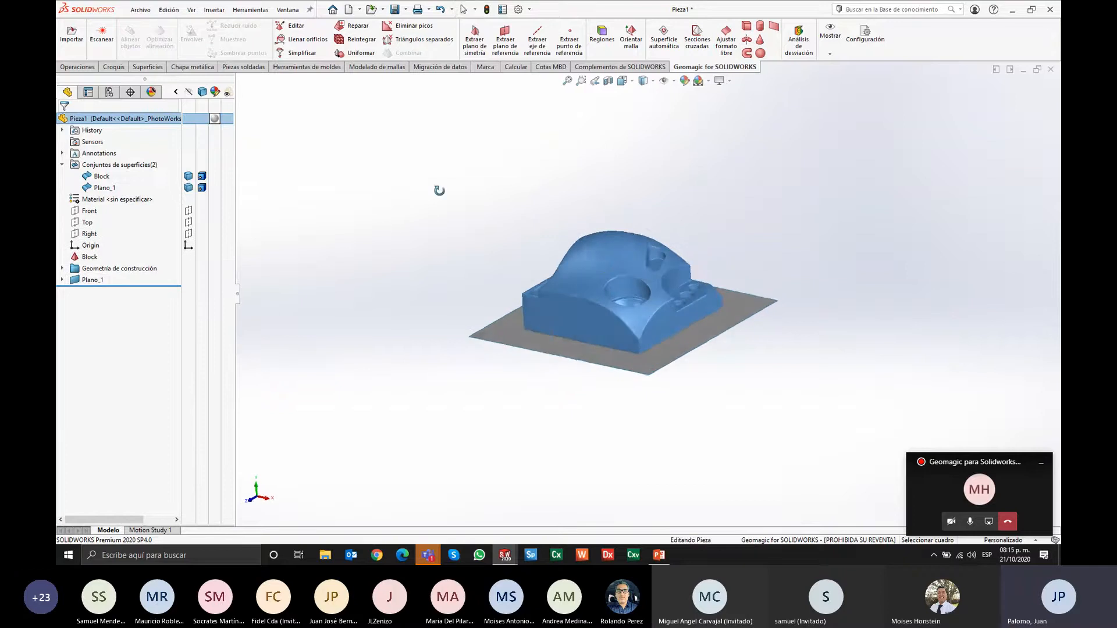
pyautogui.scroll(-2, 625, 283)
pyautogui.moveTo(739, 395); pyautogui.dragTo(703, 424, button='middle')
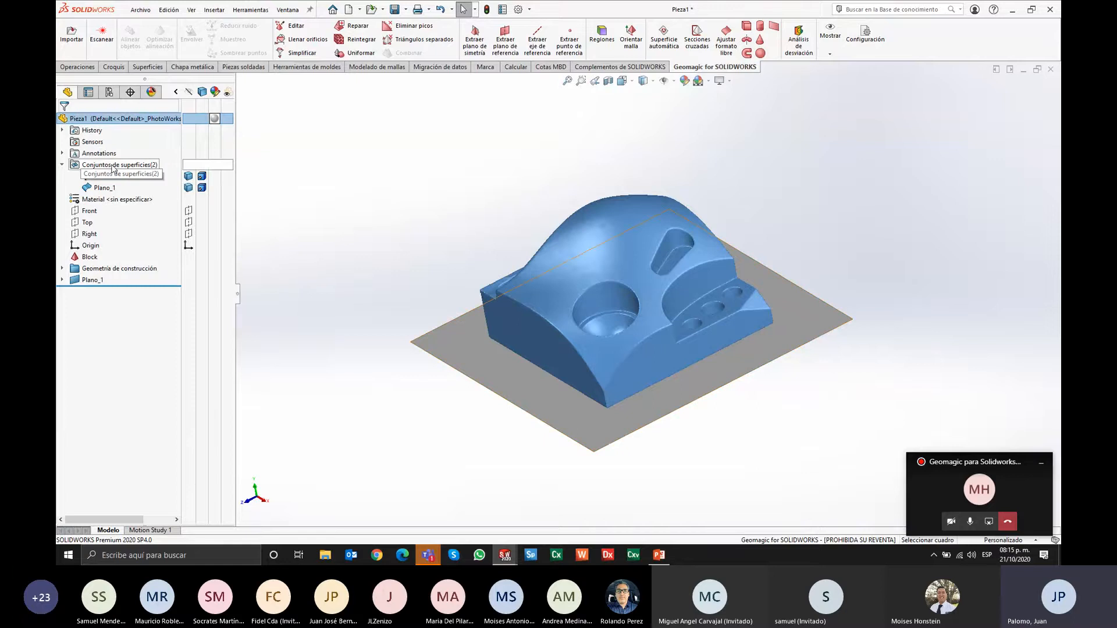
pyautogui.click(188, 188)
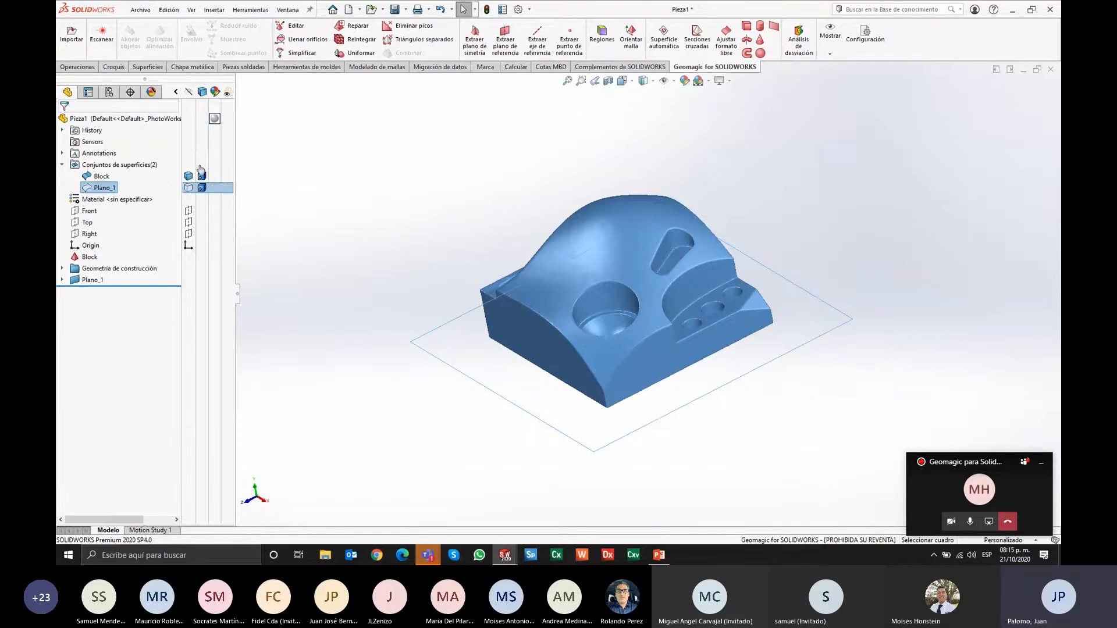
pyautogui.click(310, 170)
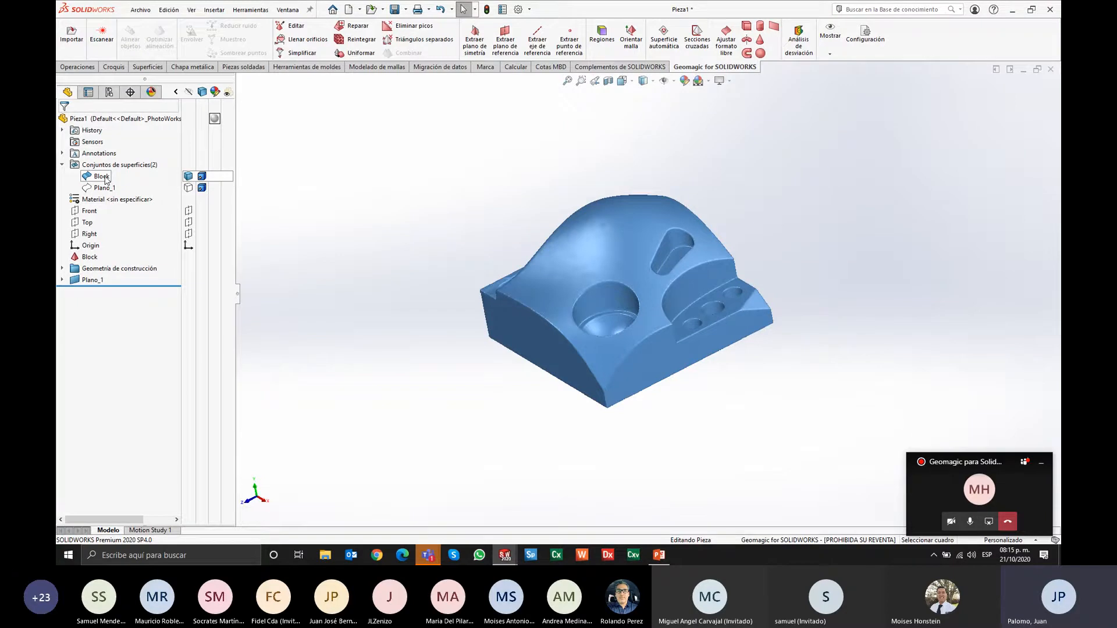
# Step: Hide the Block mesh body and show it again
pyautogui.click(131, 166)
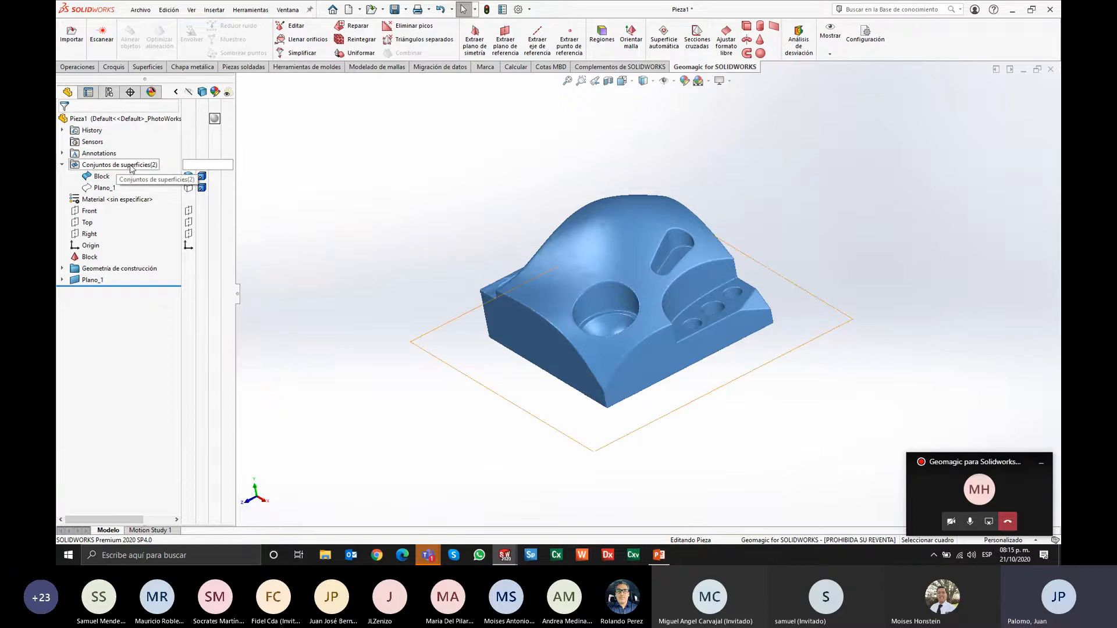
pyautogui.click(101, 177)
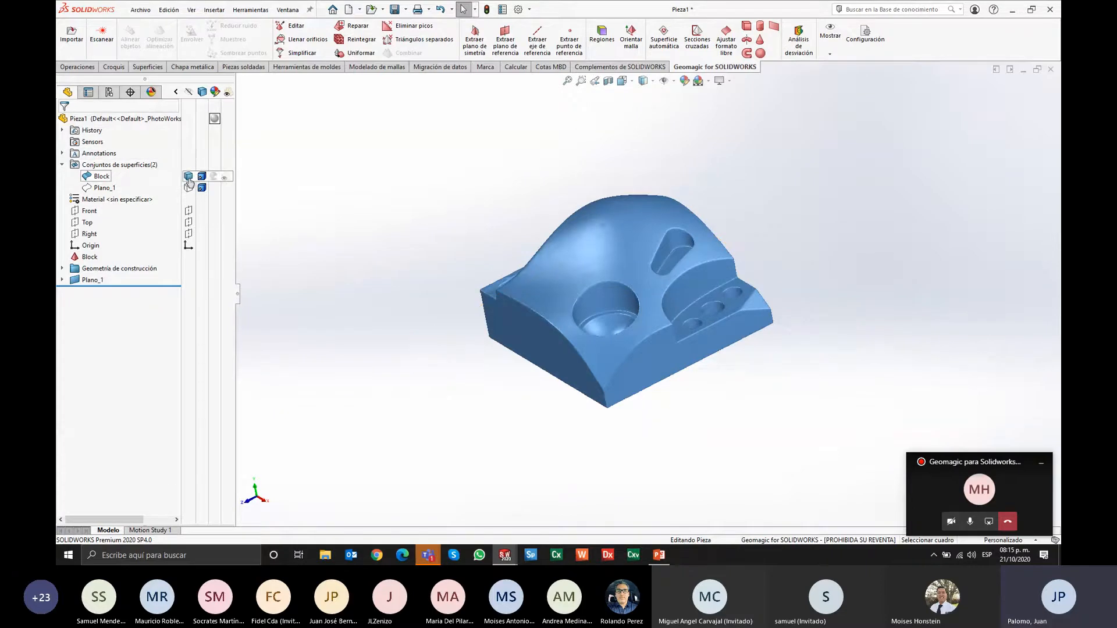
pyautogui.click(189, 177)
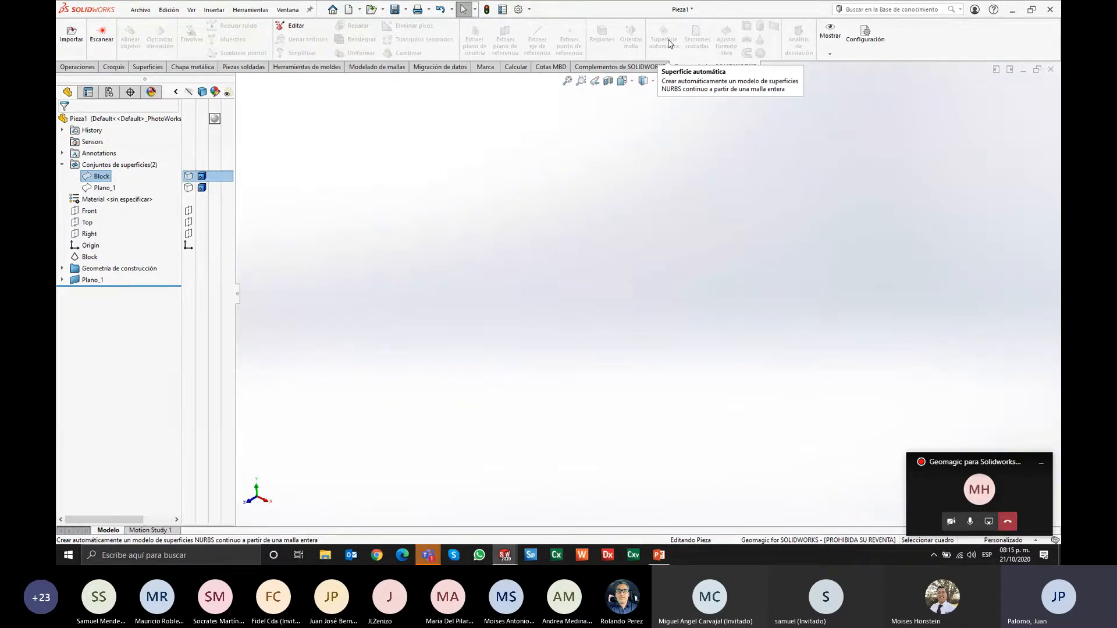
pyautogui.click(187, 176)
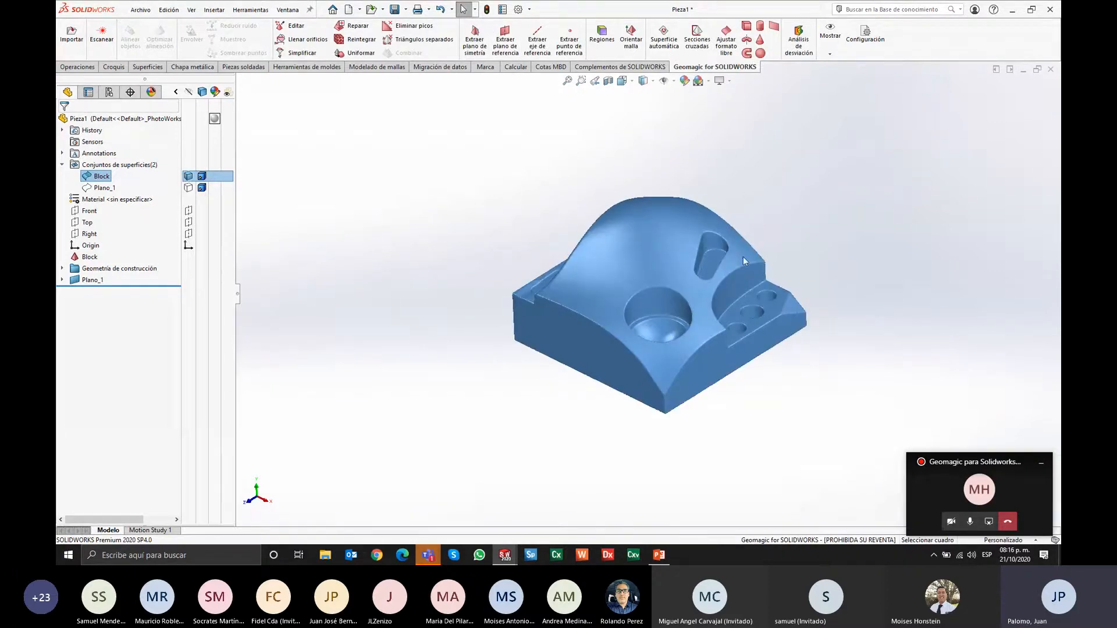
# Step: Show the Plano_1 surface body again and look at it against the block's underside
pyautogui.moveTo(382, 340); pyautogui.dragTo(410, 278, button='middle')
pyautogui.moveTo(757, 335); pyautogui.dragTo(514, 289, button='middle')
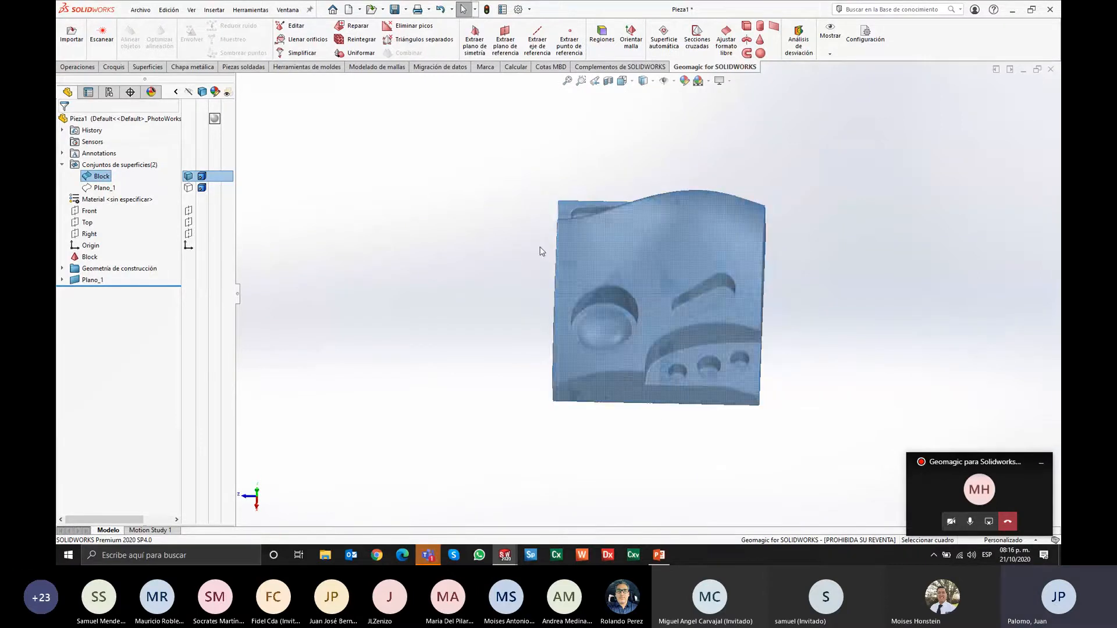
pyautogui.click(191, 192)
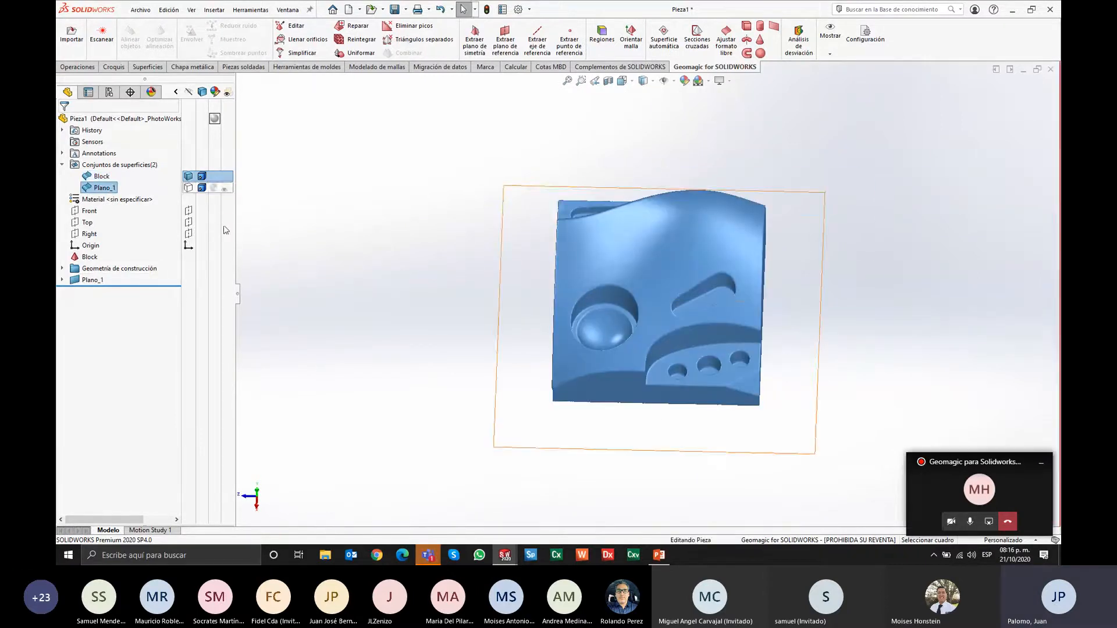
pyautogui.moveTo(661, 451); pyautogui.dragTo(721, 379, button='middle')
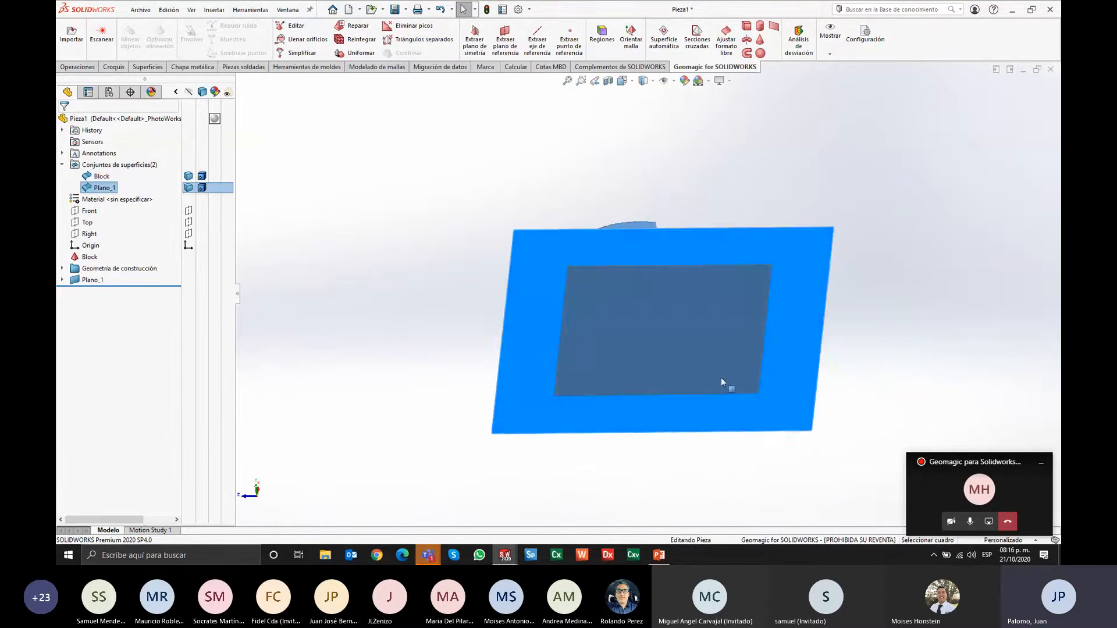
pyautogui.moveTo(684, 440); pyautogui.dragTo(658, 277, button='middle')
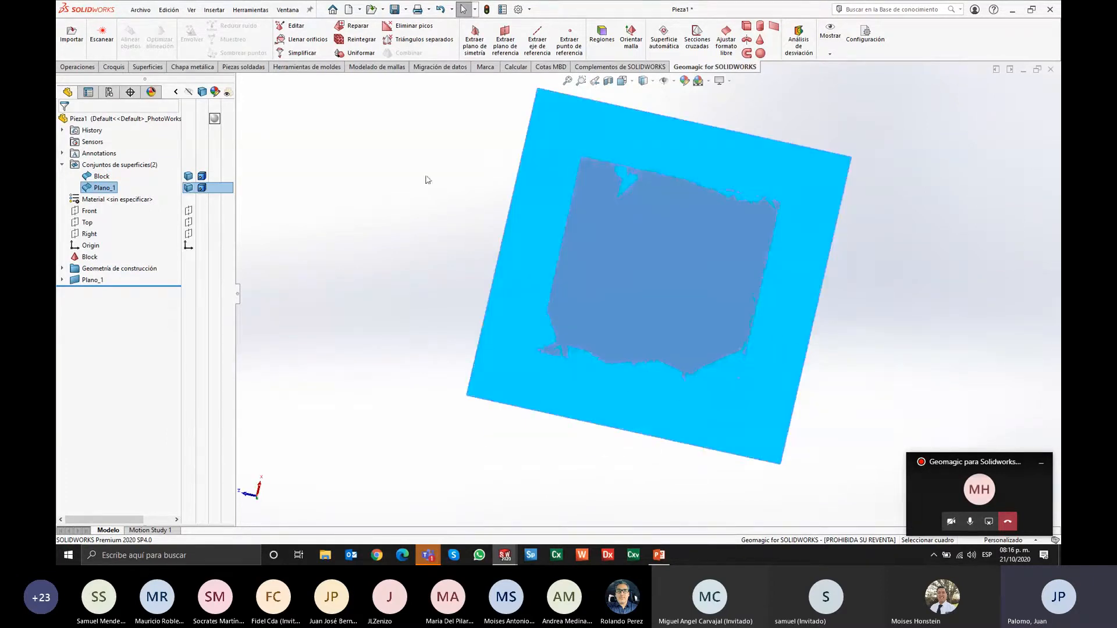
# Step: Preview a deviation analysis of the Block mesh against the Plano_1 surface, and close the analysis after reviewing it
pyautogui.click(797, 45)
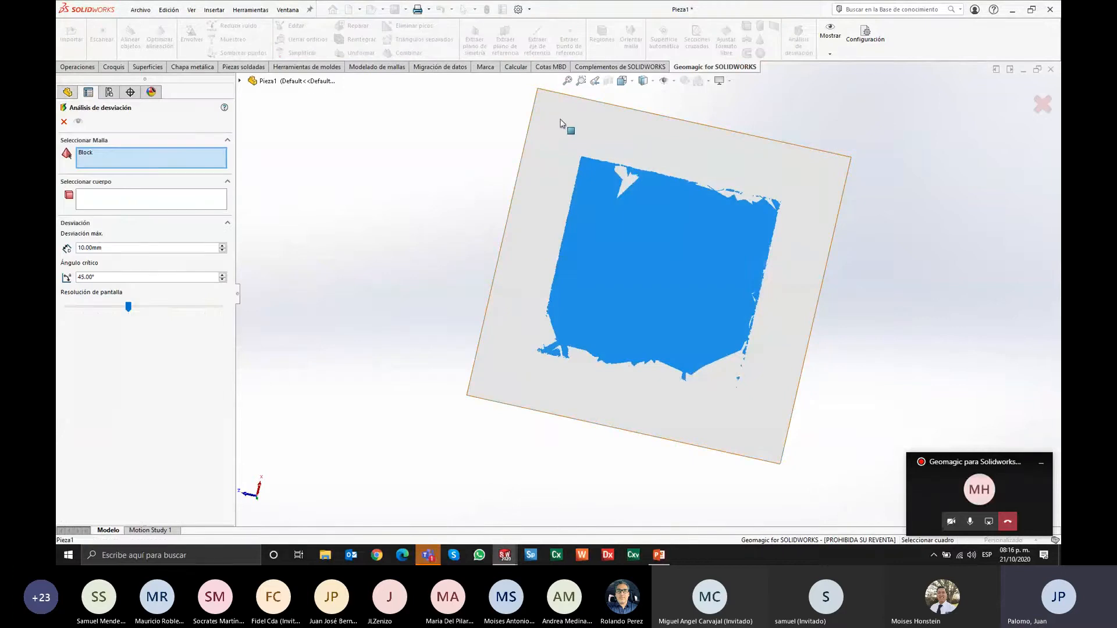
pyautogui.click(106, 202)
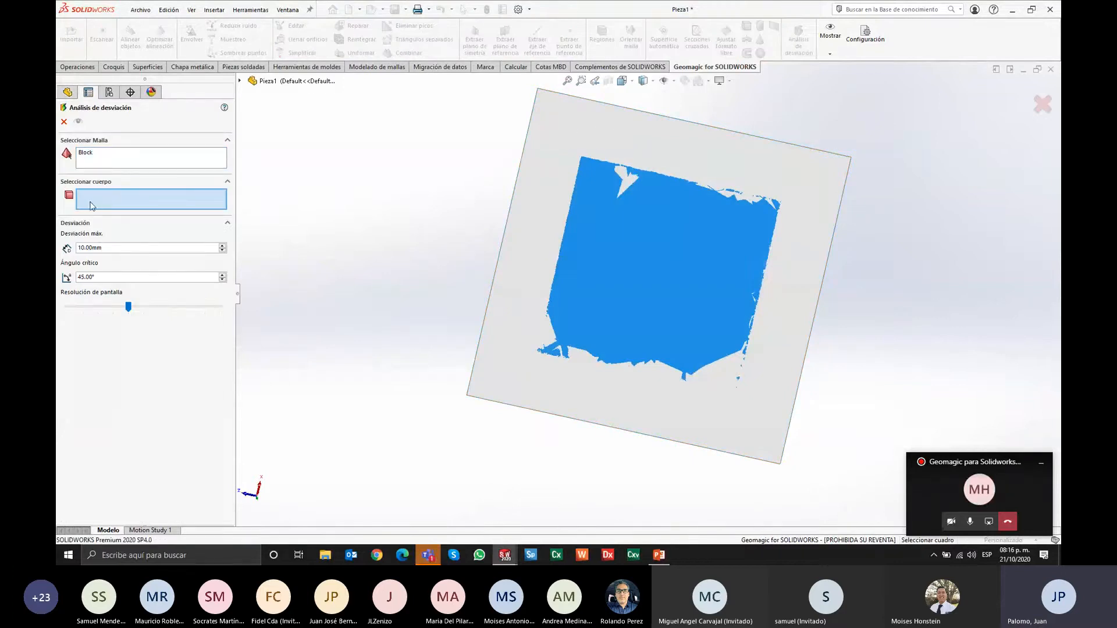
pyautogui.click(598, 144)
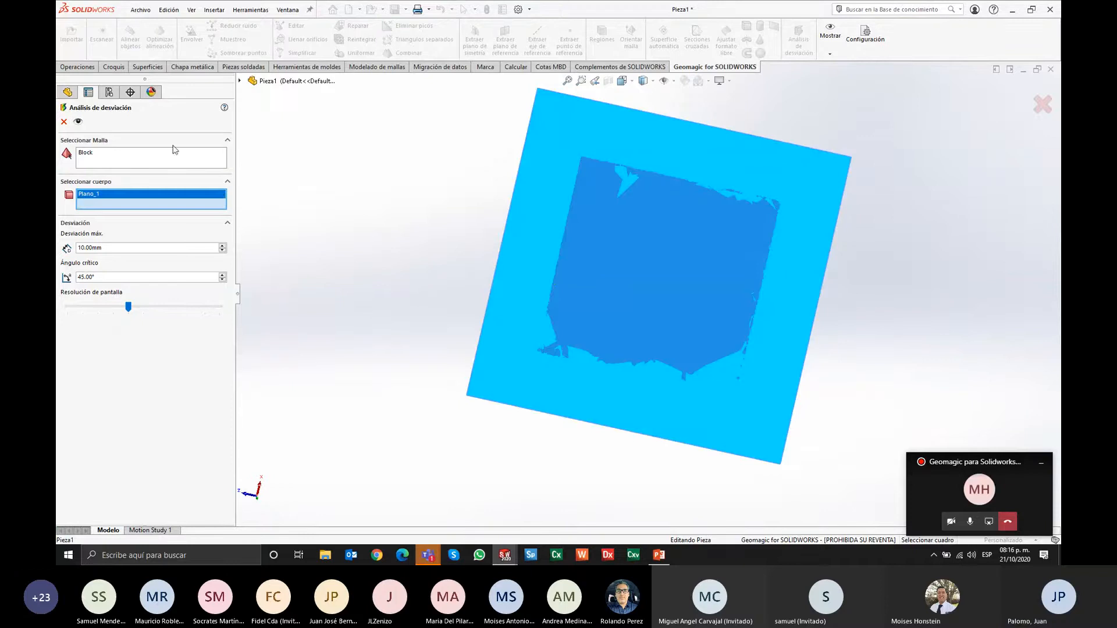
pyautogui.click(78, 121)
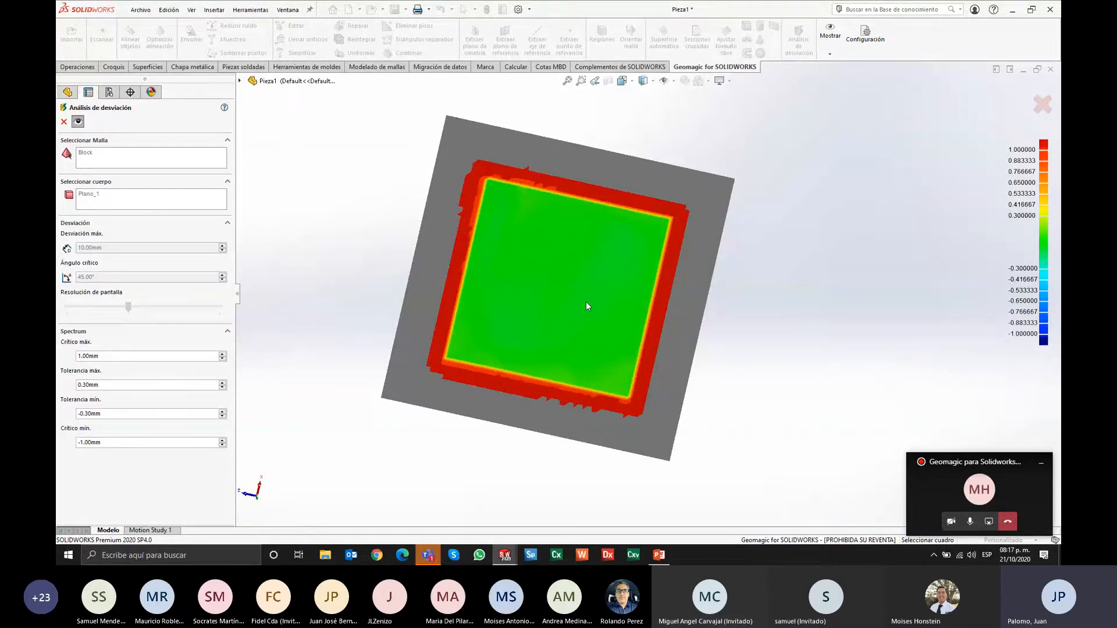
pyautogui.click(78, 122)
pyautogui.click(79, 122)
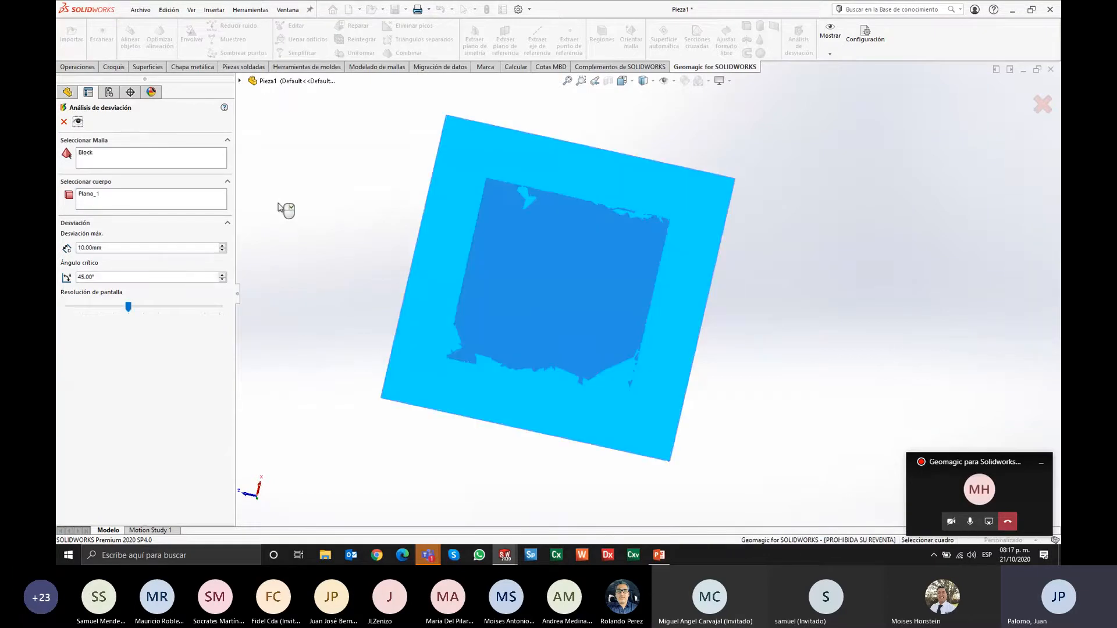
pyautogui.moveTo(540, 159); pyautogui.dragTo(558, 309, button='middle')
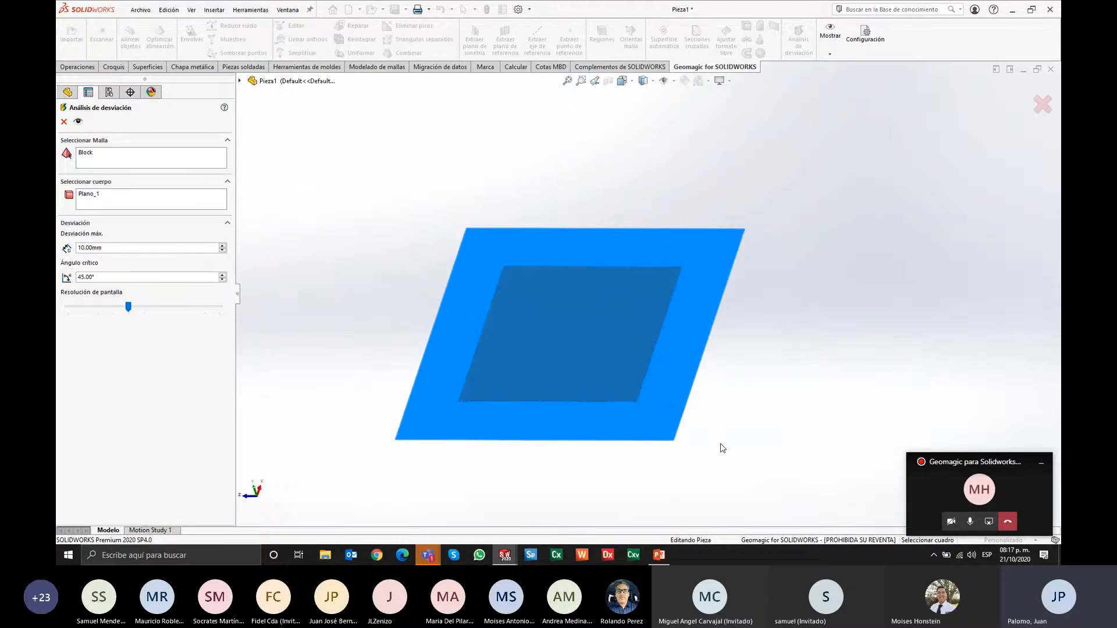
pyautogui.moveTo(823, 329); pyautogui.dragTo(795, 451, button='middle')
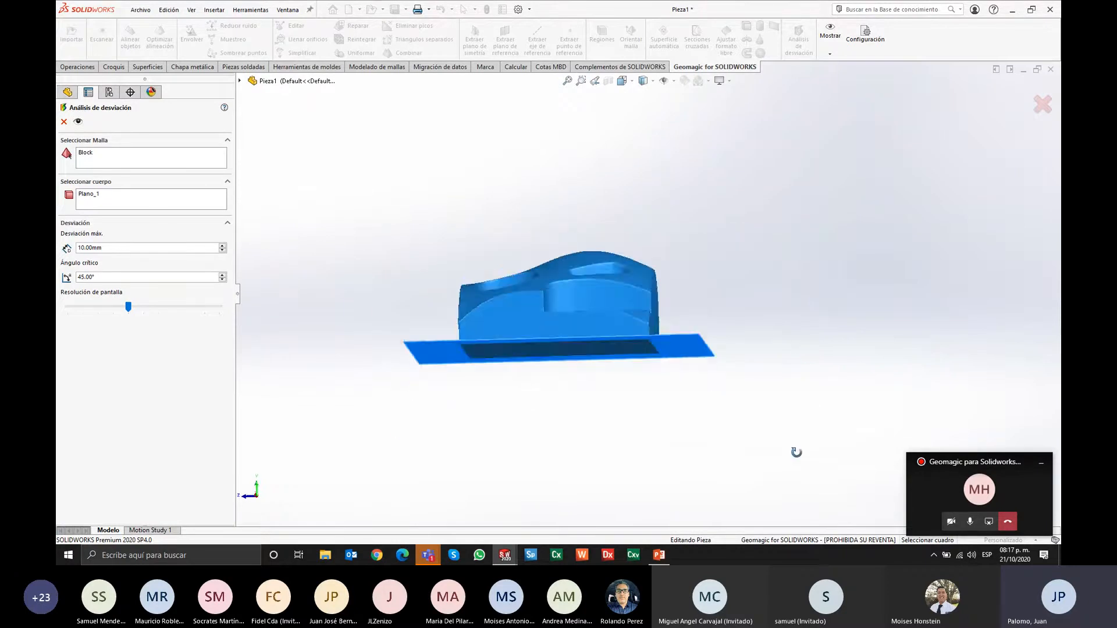
pyautogui.moveTo(496, 365); pyautogui.dragTo(386, 280, button='middle')
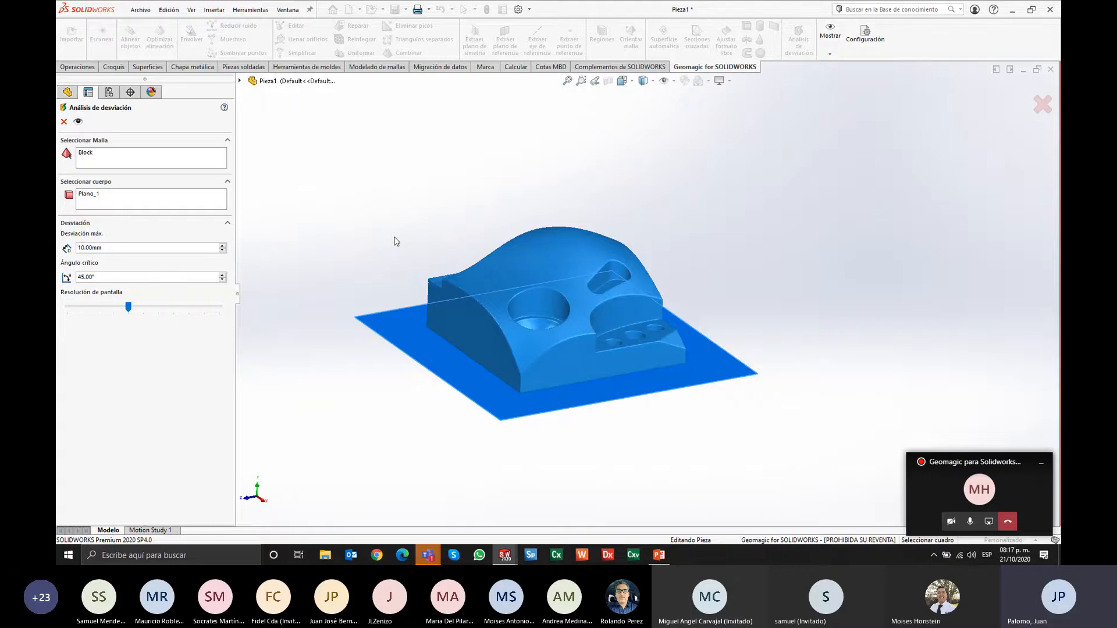
pyautogui.click(65, 123)
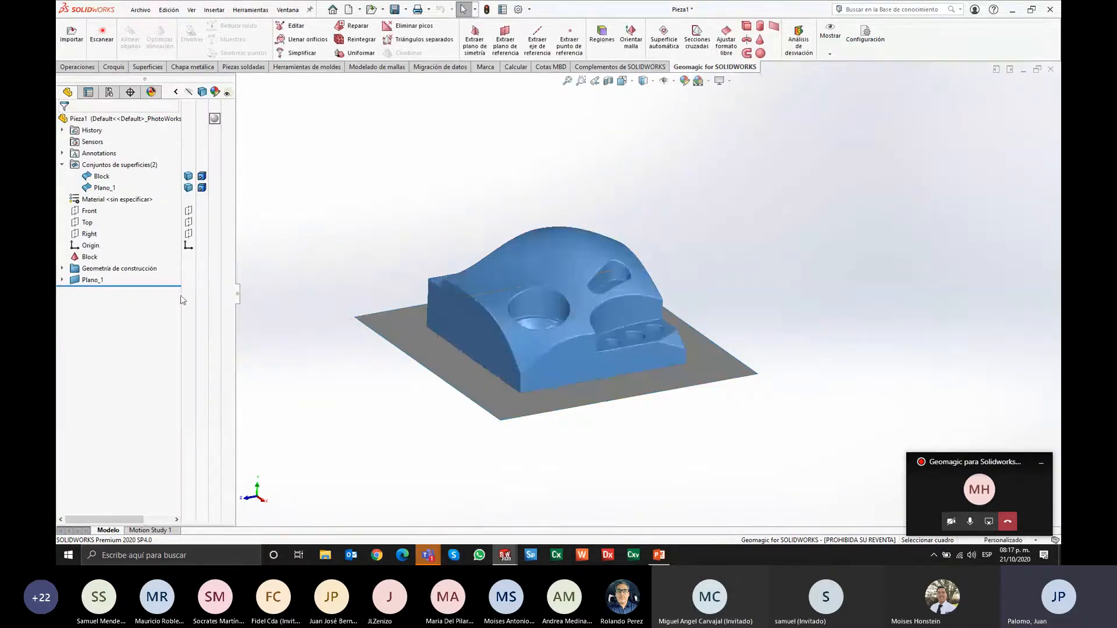
# Step: Hide the Plano_1 surface body and fit a new solid sphere to the rounded floor of the block's large circular pocket
pyautogui.click(188, 188)
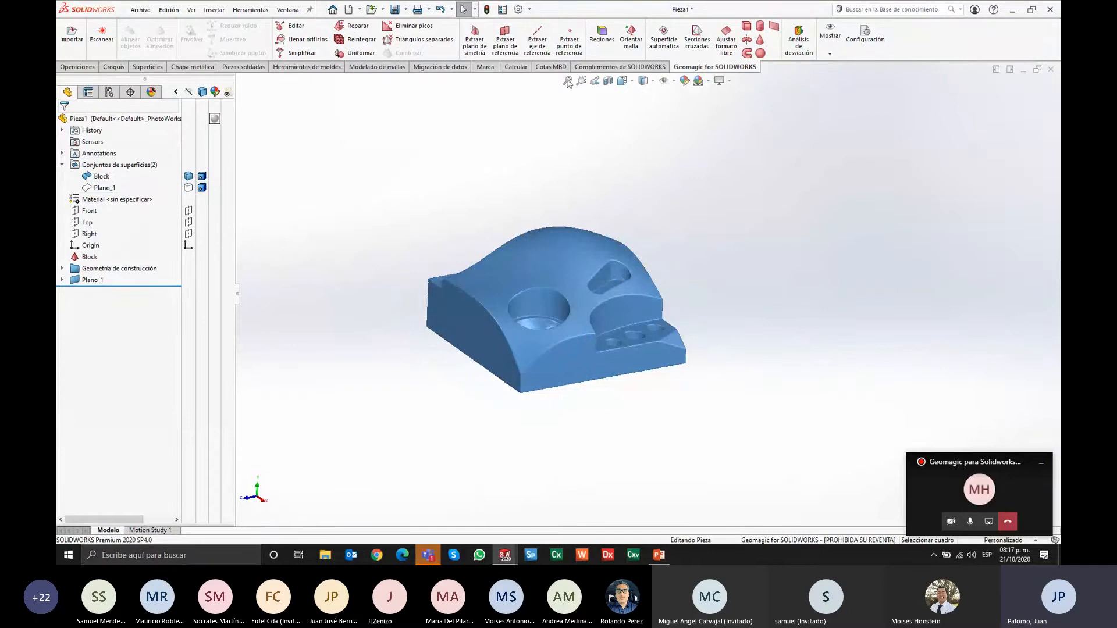
pyautogui.scroll(-1, 522, 358)
pyautogui.moveTo(482, 319); pyautogui.dragTo(481, 343, button='middle')
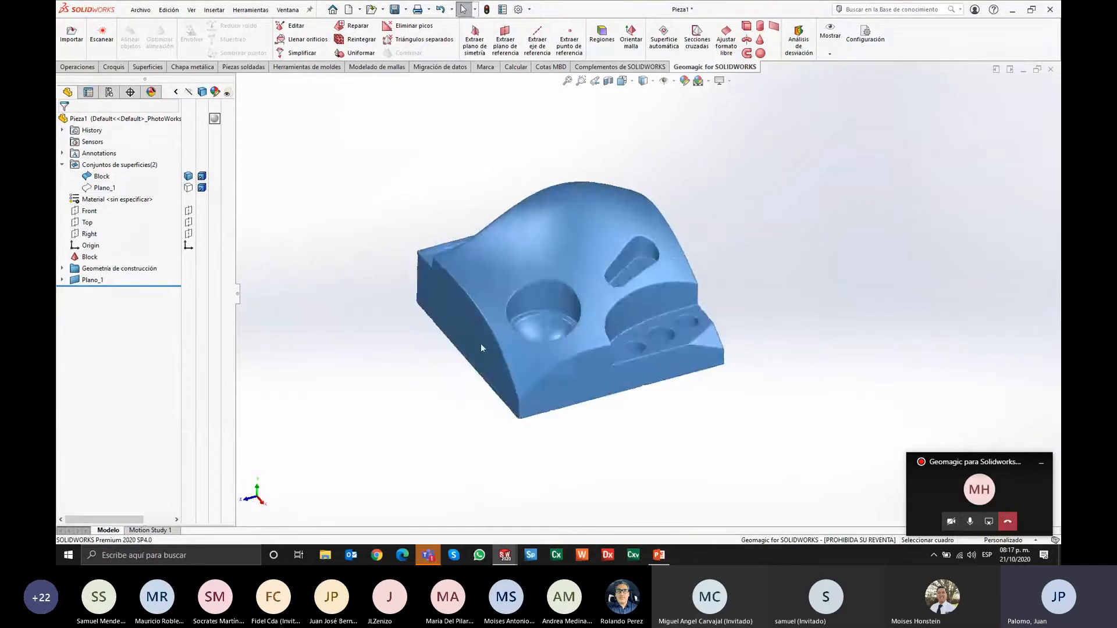
pyautogui.scroll(-3, 480, 343)
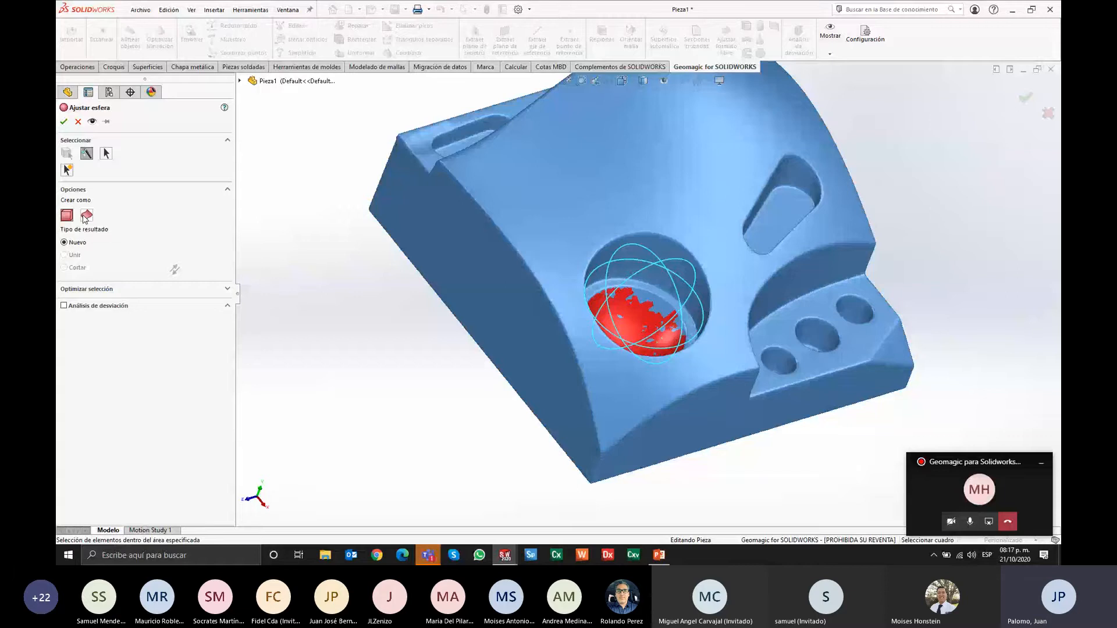
pyautogui.click(63, 121)
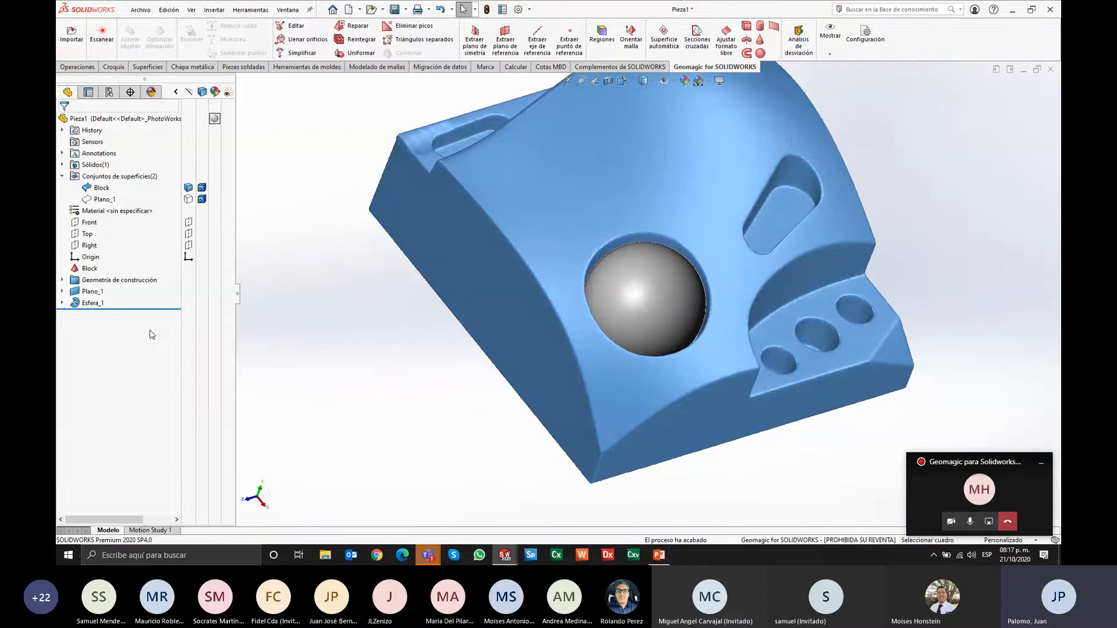
# Step: Examine the sketch contained in the Esfera_1 feature
pyautogui.click(61, 303)
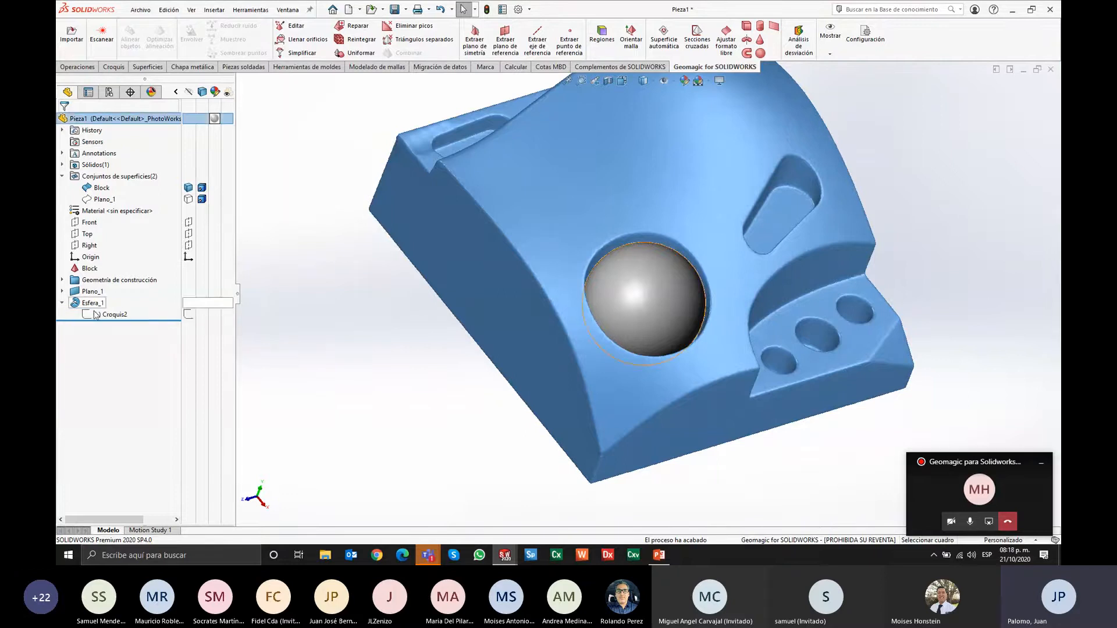
pyautogui.click(100, 315)
pyautogui.click(102, 317)
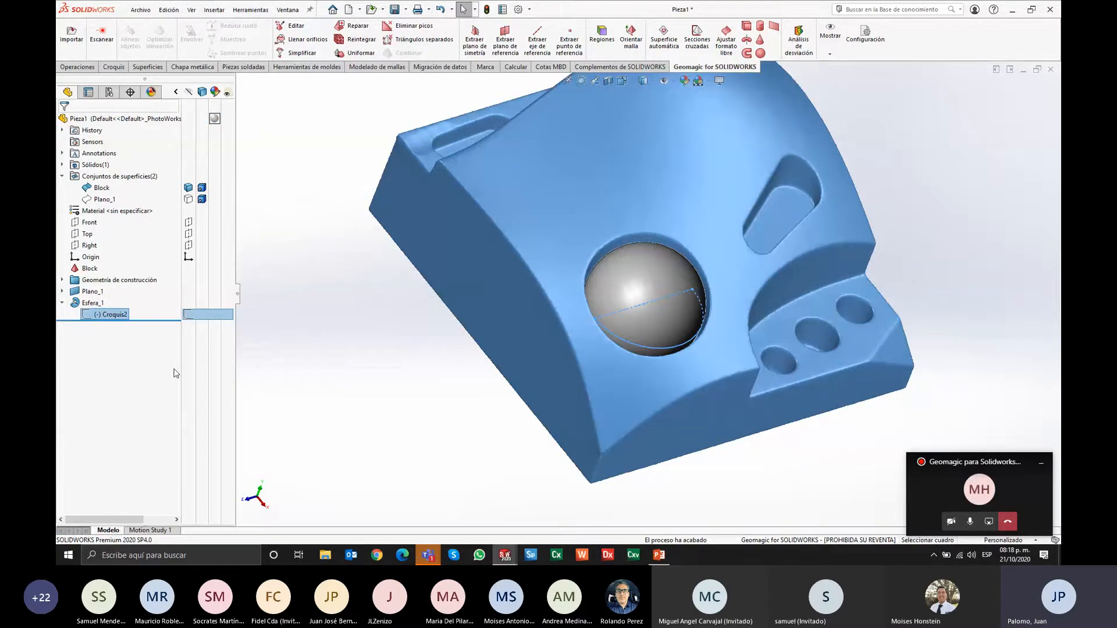
pyautogui.click(62, 302)
# Step: Expand the solid bodies folder and hide the Esfera_1 body
pyautogui.click(62, 165)
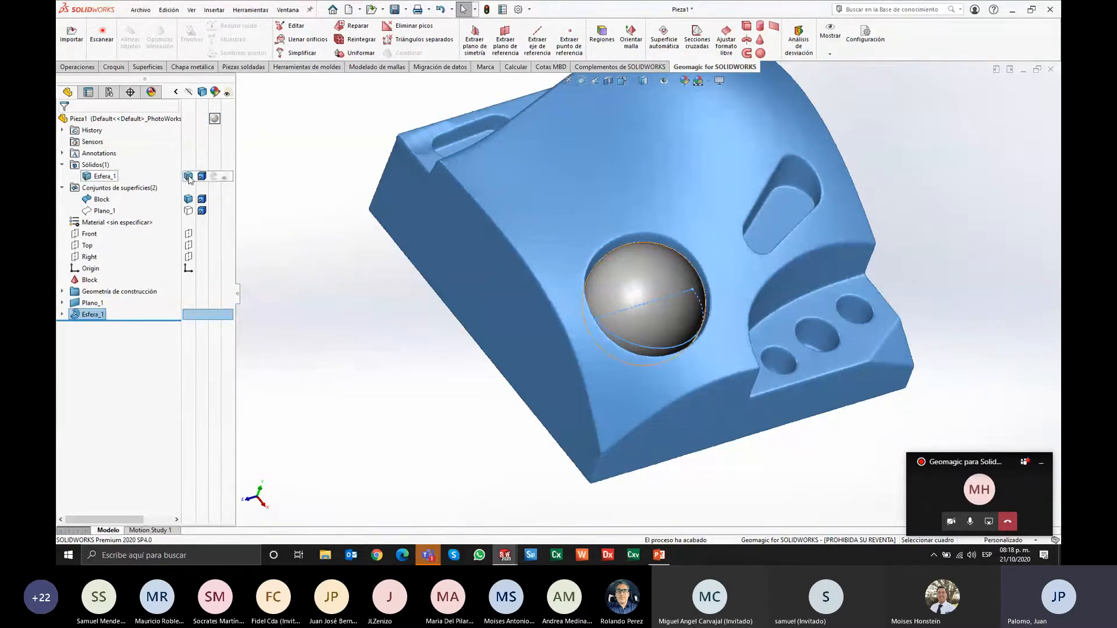
pyautogui.click(188, 176)
pyautogui.moveTo(688, 298); pyautogui.dragTo(699, 261, button='middle')
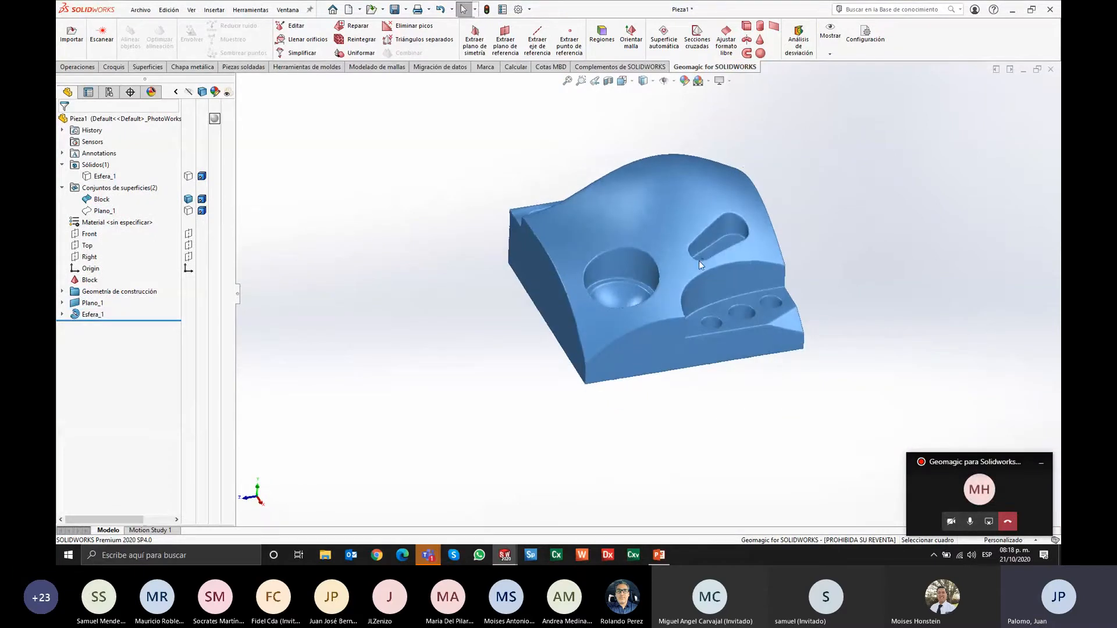
# Step: Start a new extrusion fit with mid-type sketch settings and select the block's flat side walls as its mesh region
pyautogui.click(748, 27)
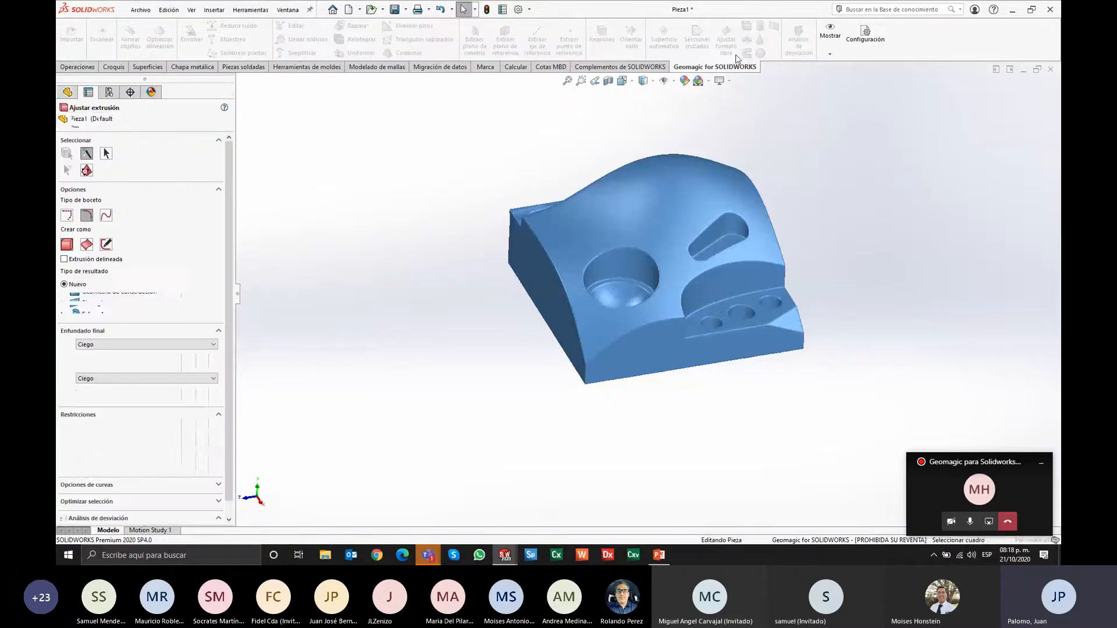
pyautogui.click(553, 307)
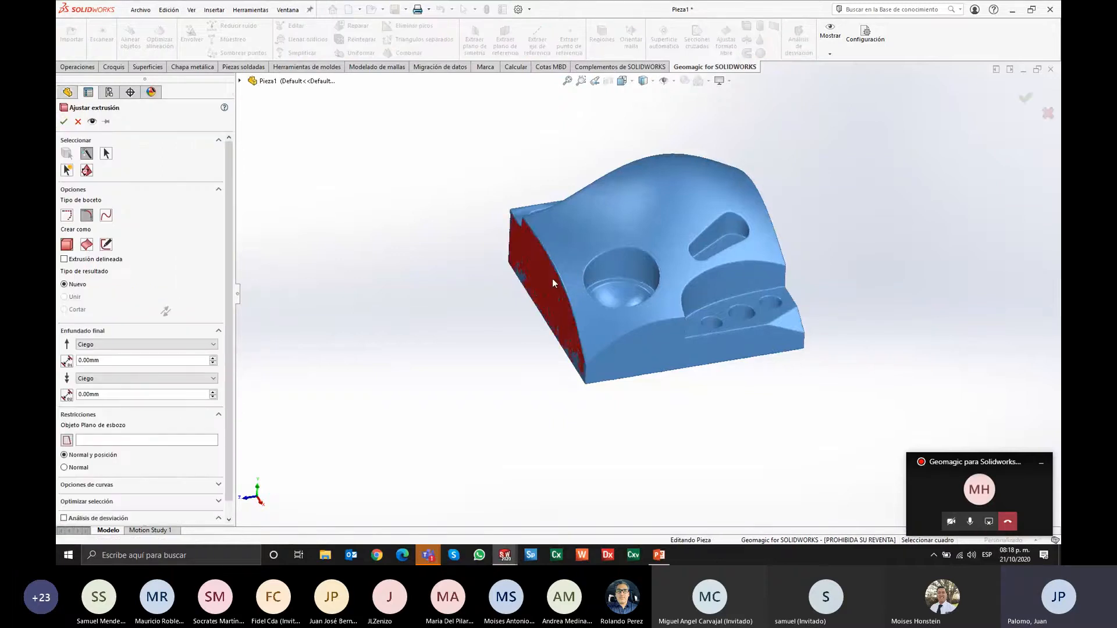
pyautogui.click(657, 346)
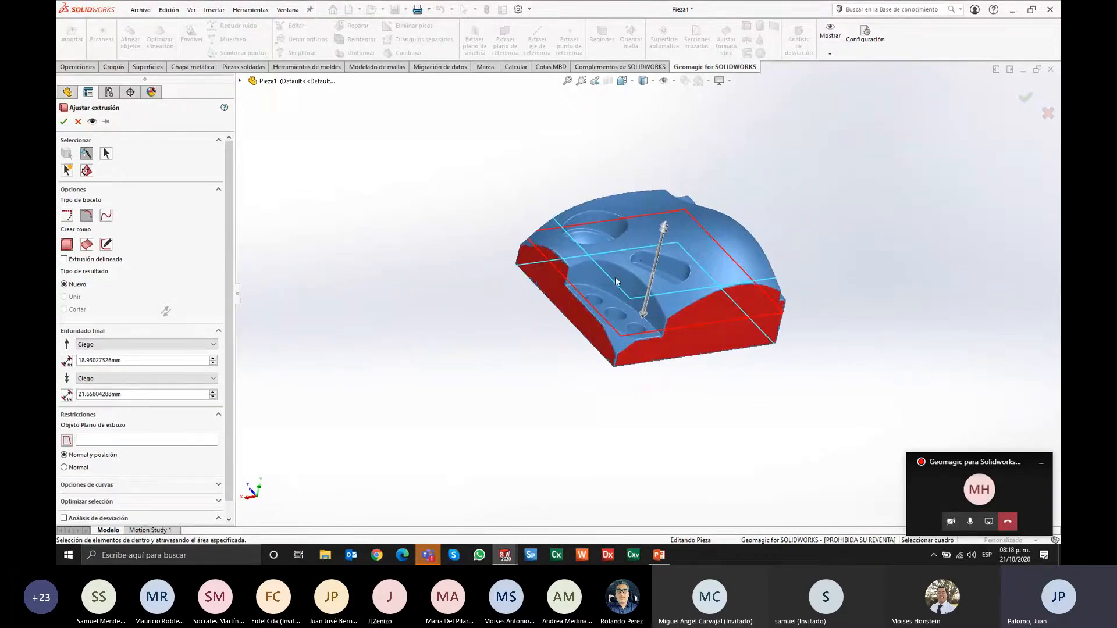
pyautogui.moveTo(541, 401); pyautogui.dragTo(615, 358, button='middle')
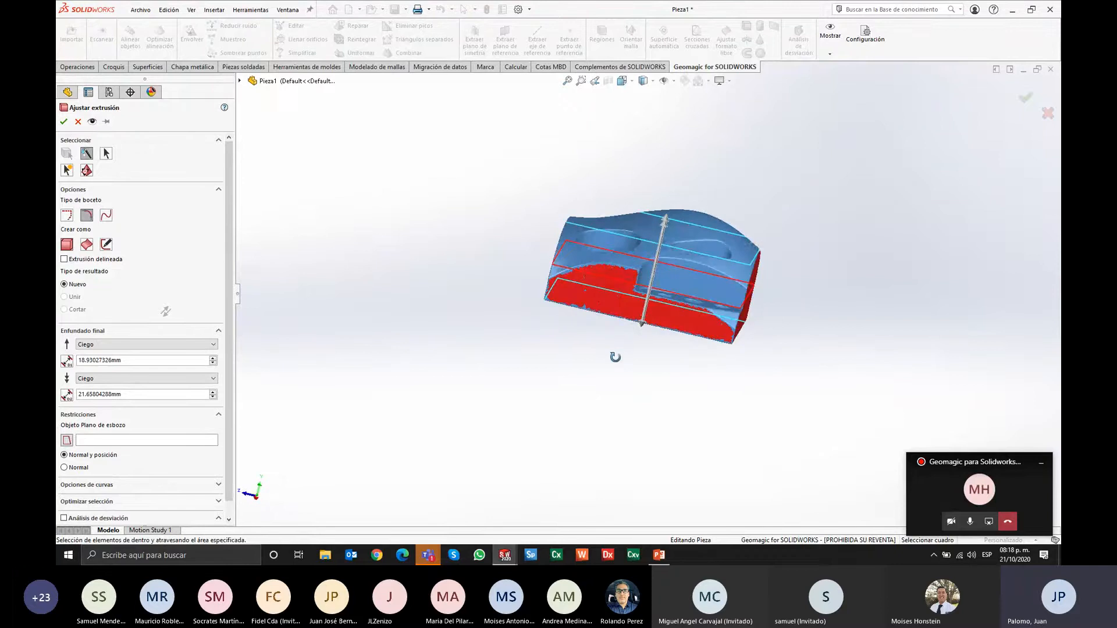
pyautogui.moveTo(586, 269); pyautogui.dragTo(574, 286, button='middle')
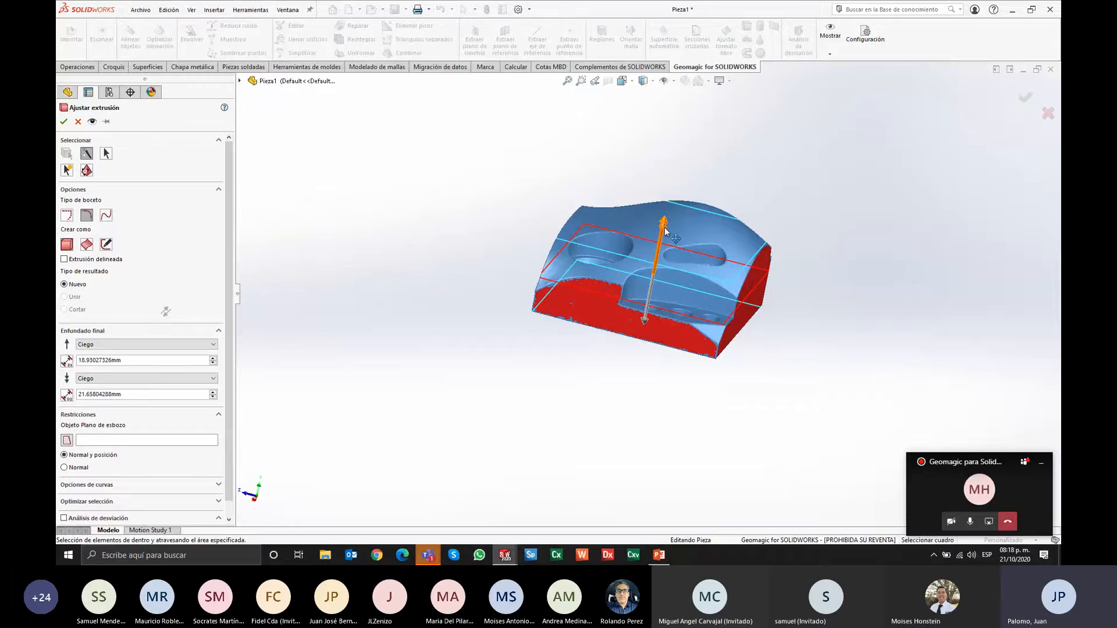
# Step: Extend the fitted extrusion's upper end to about 54.83 mm, above the block's curved top, preview it and create it as a solid
pyautogui.moveTo(665, 232); pyautogui.dragTo(675, 160)
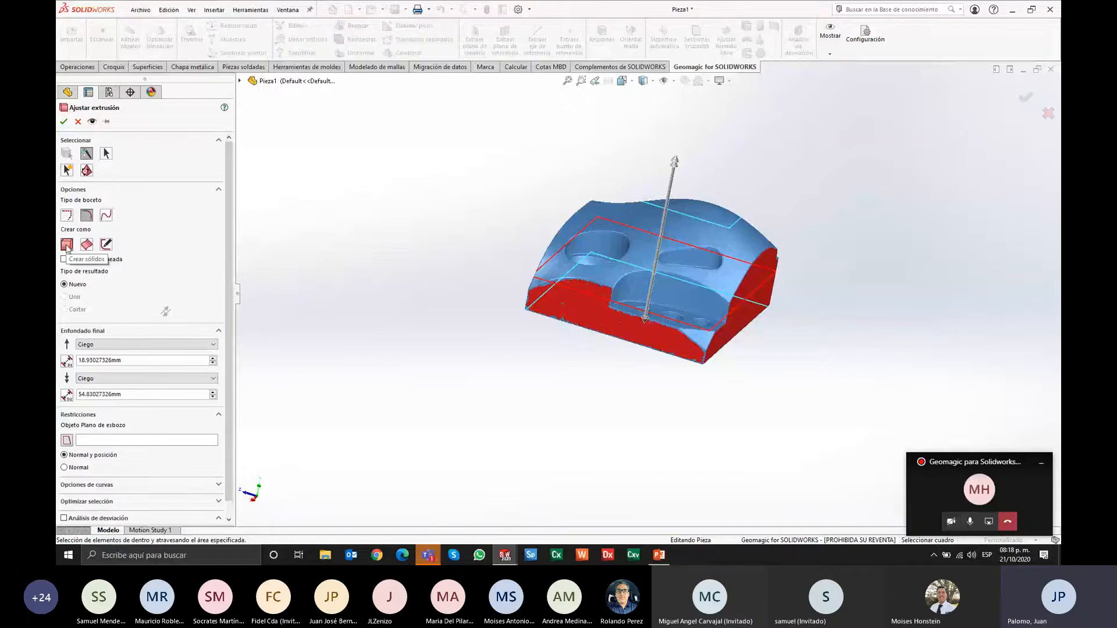
pyautogui.click(92, 121)
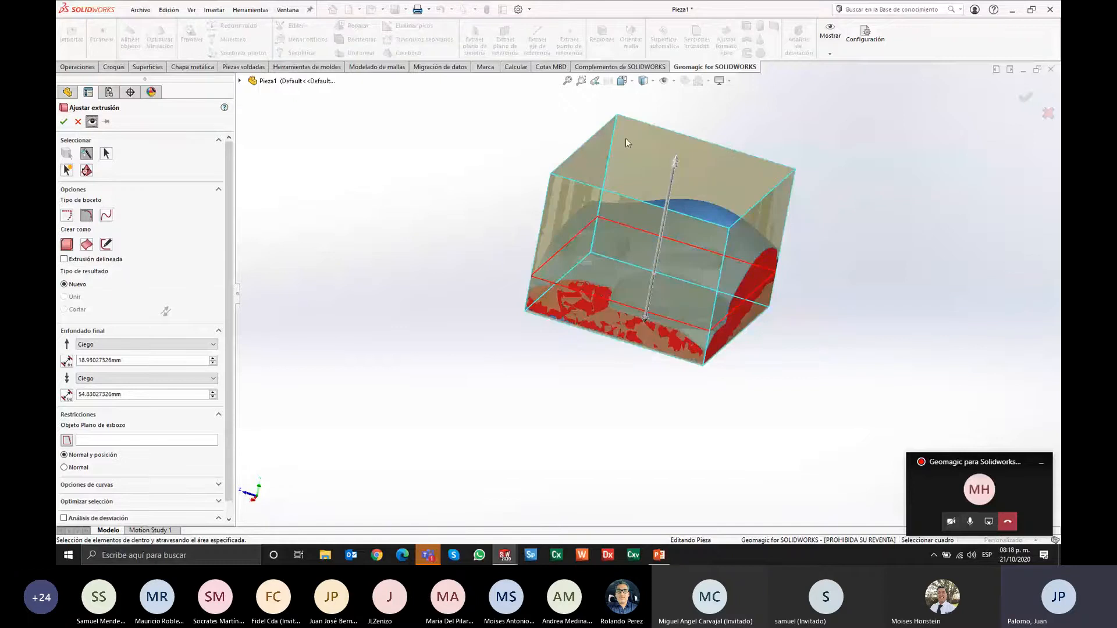
pyautogui.click(63, 122)
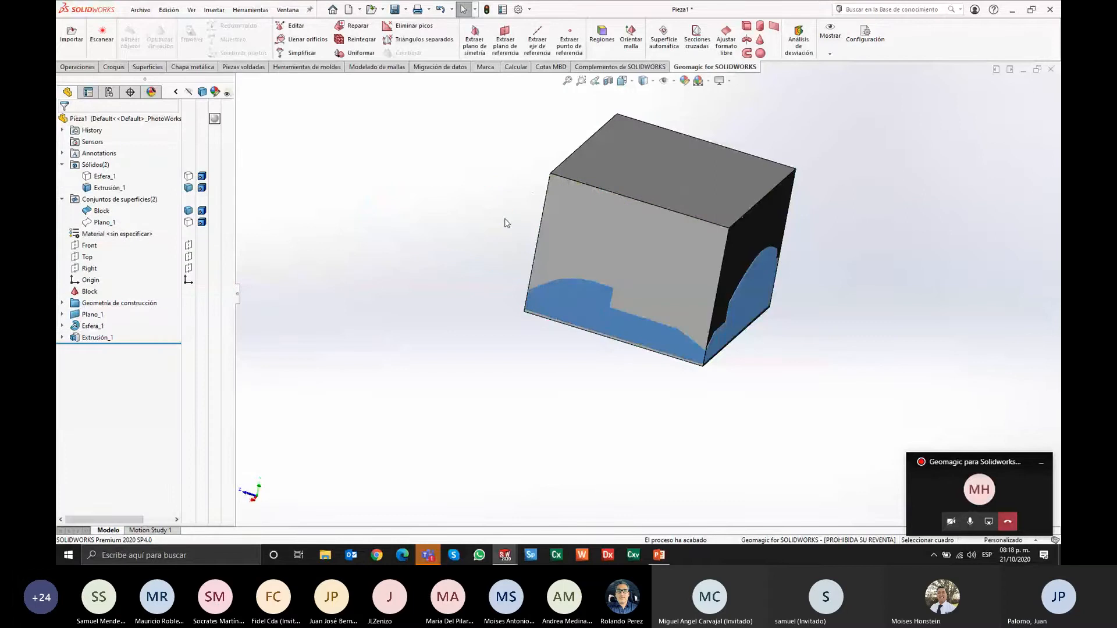
pyautogui.moveTo(669, 314); pyautogui.dragTo(640, 249, button='middle')
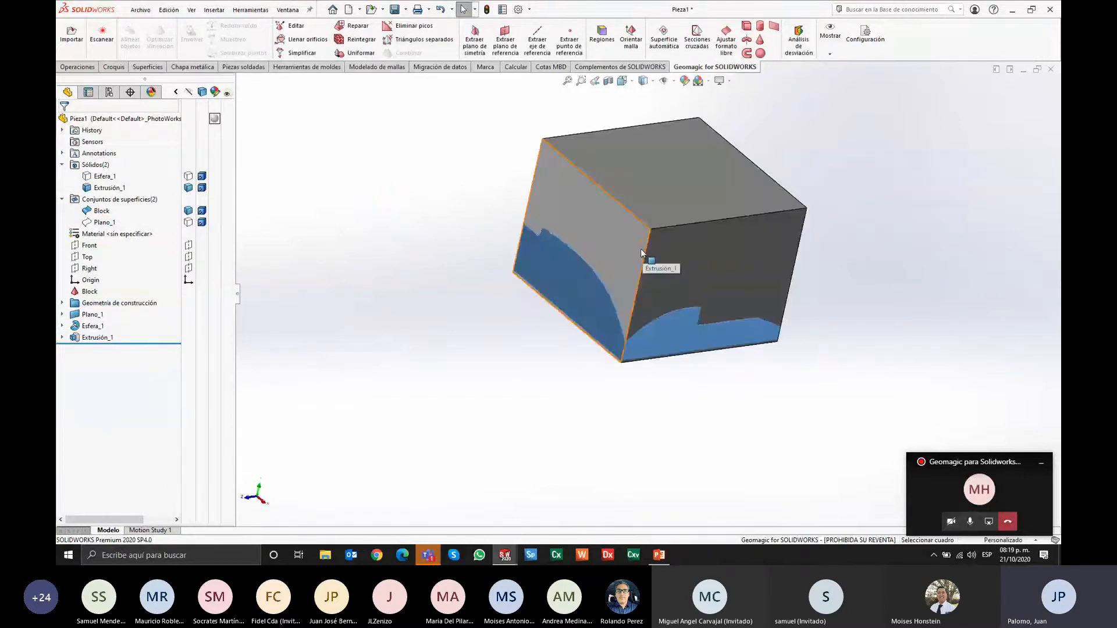
pyautogui.moveTo(754, 307); pyautogui.dragTo(733, 295, button='middle')
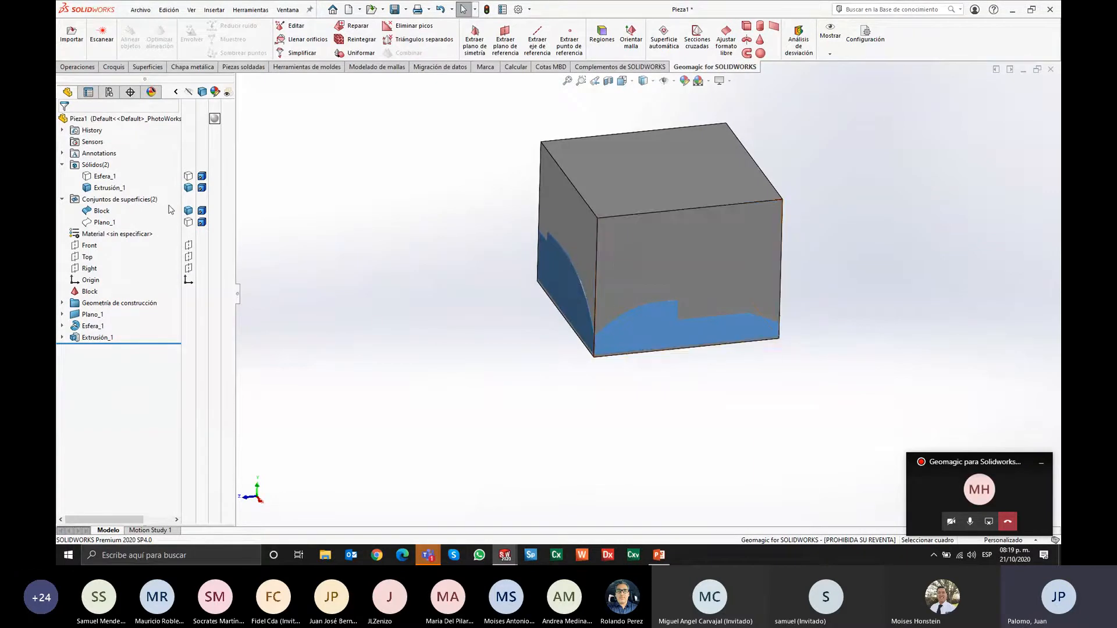
# Step: Hide the Extrusión_1 solid body to expose the Block mesh
pyautogui.click(188, 188)
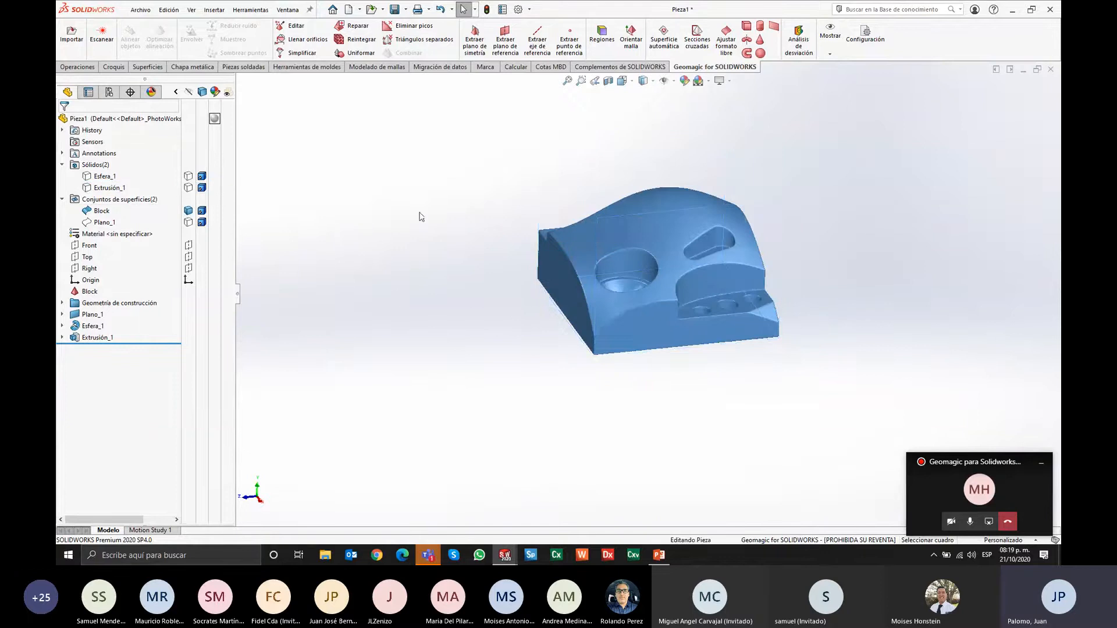
pyautogui.moveTo(628, 378); pyautogui.dragTo(670, 235, button='middle')
pyautogui.scroll(-3, 679, 284)
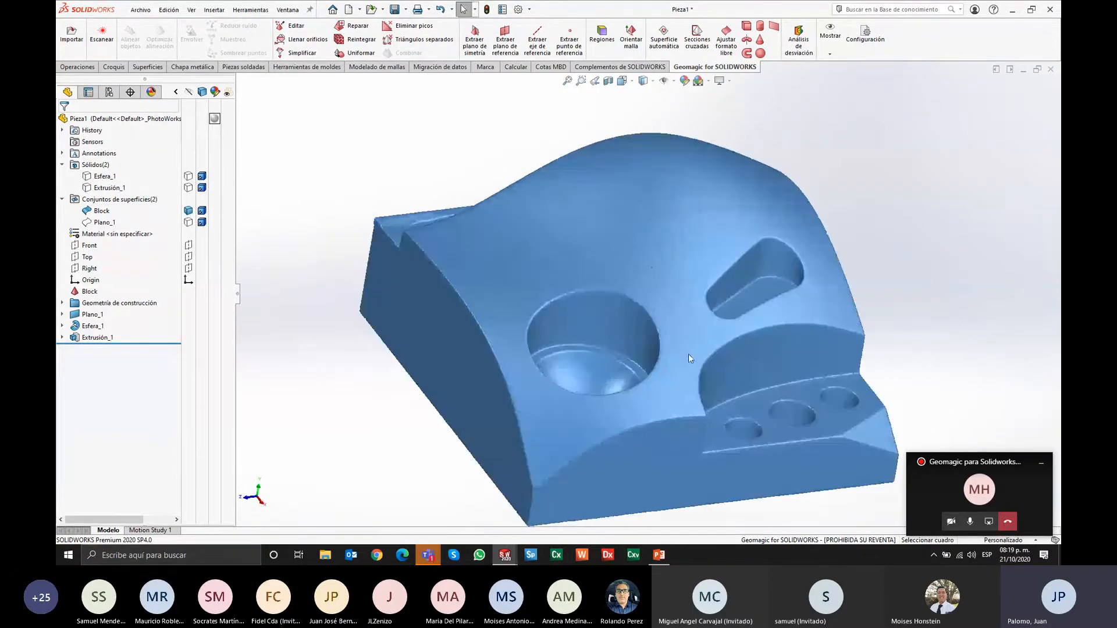
pyautogui.moveTo(669, 340)
pyautogui.mouseDown(button='middle')
pyautogui.moveTo(594, 251)
pyautogui.moveTo(560, 317)
pyautogui.mouseUp(button='middle')
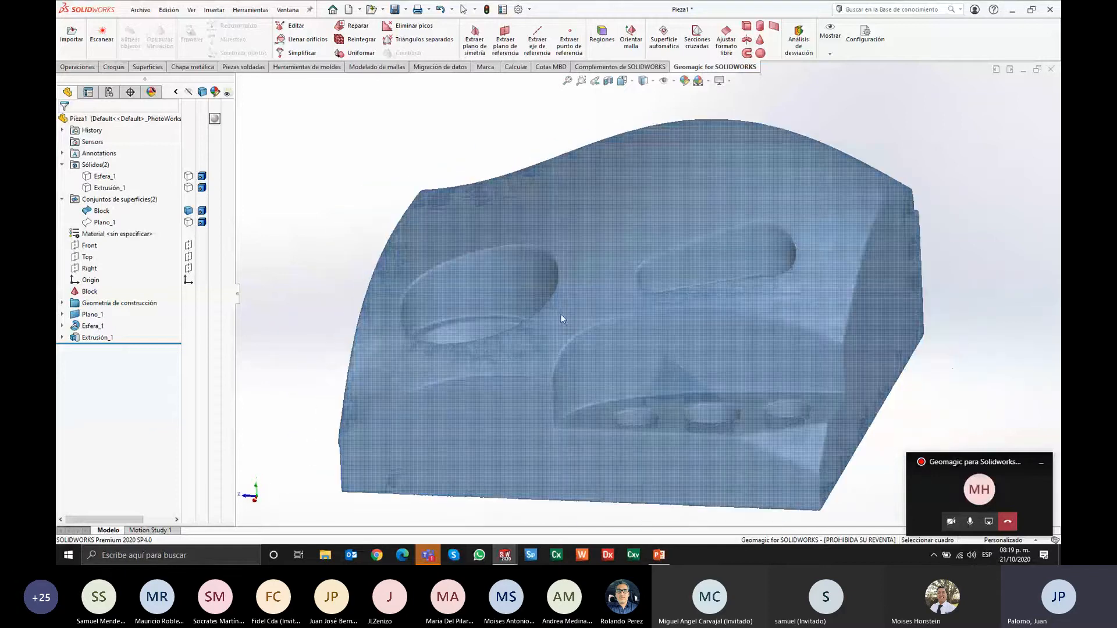
pyautogui.scroll(2, 628, 397)
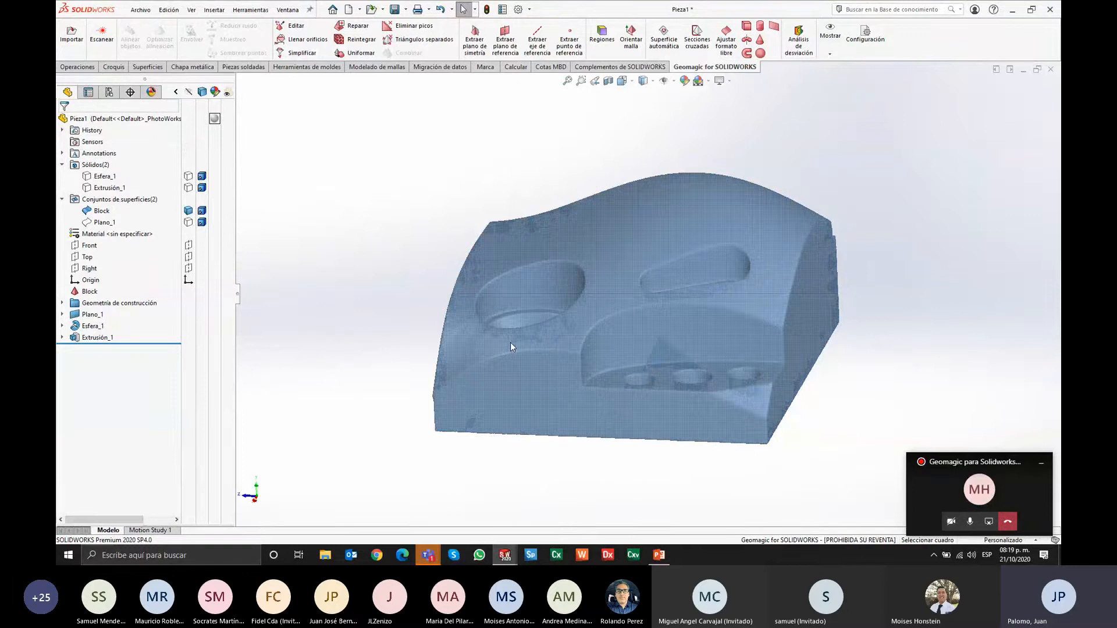
# Step: Set up a free-form surface fit on the block's entire curved top face with precision at its maximum, 0.025 mm, and preview it
pyautogui.click(723, 43)
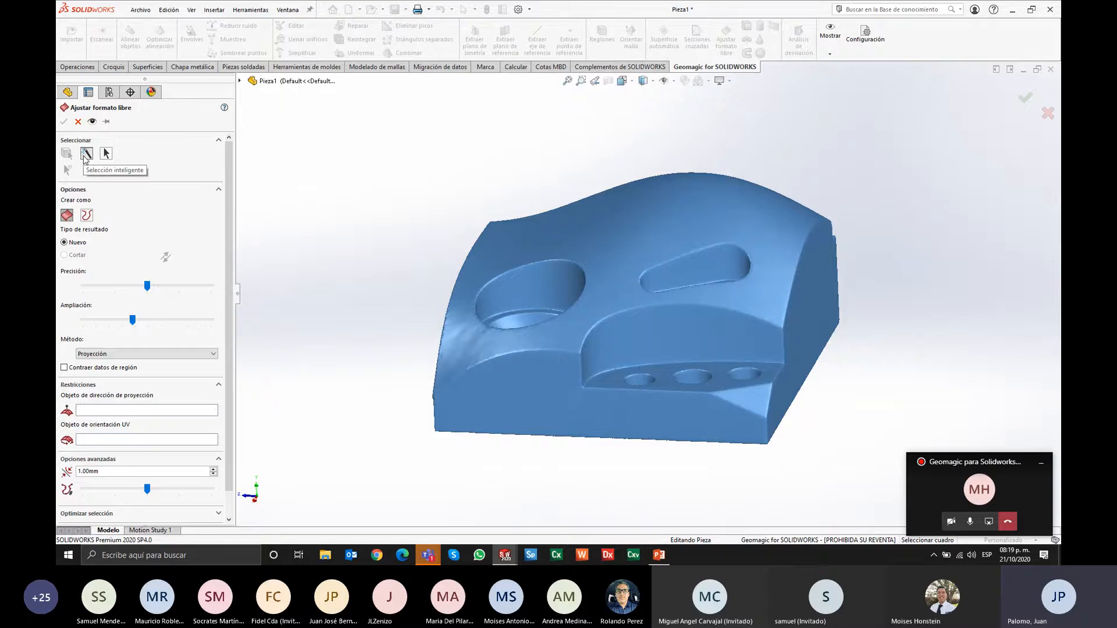
pyautogui.moveTo(518, 319); pyautogui.dragTo(597, 289, button='middle')
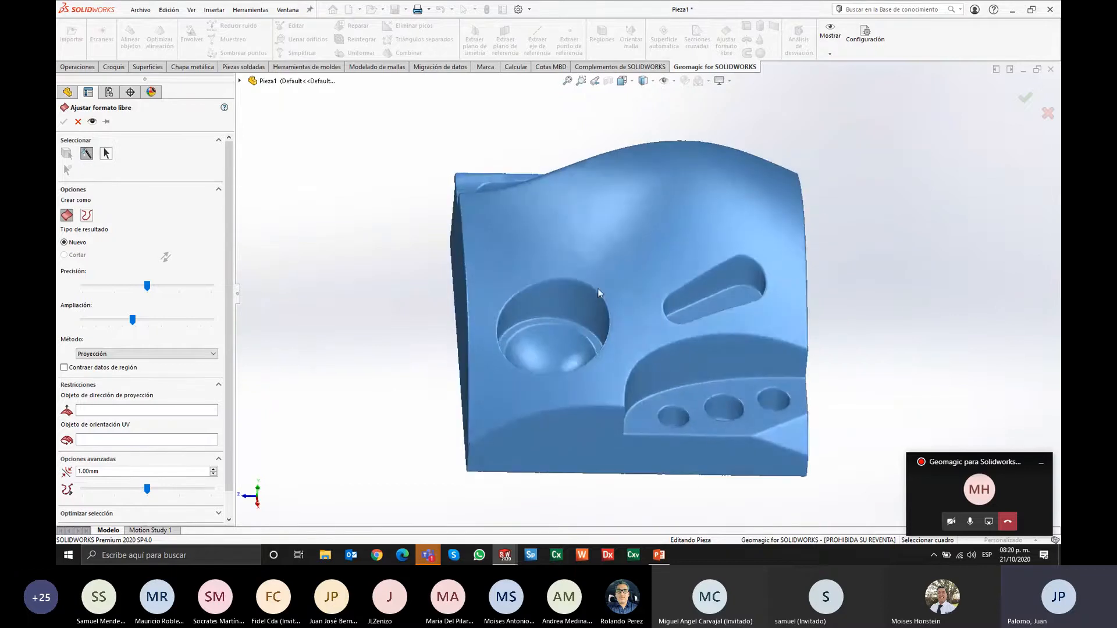
pyautogui.click(630, 265)
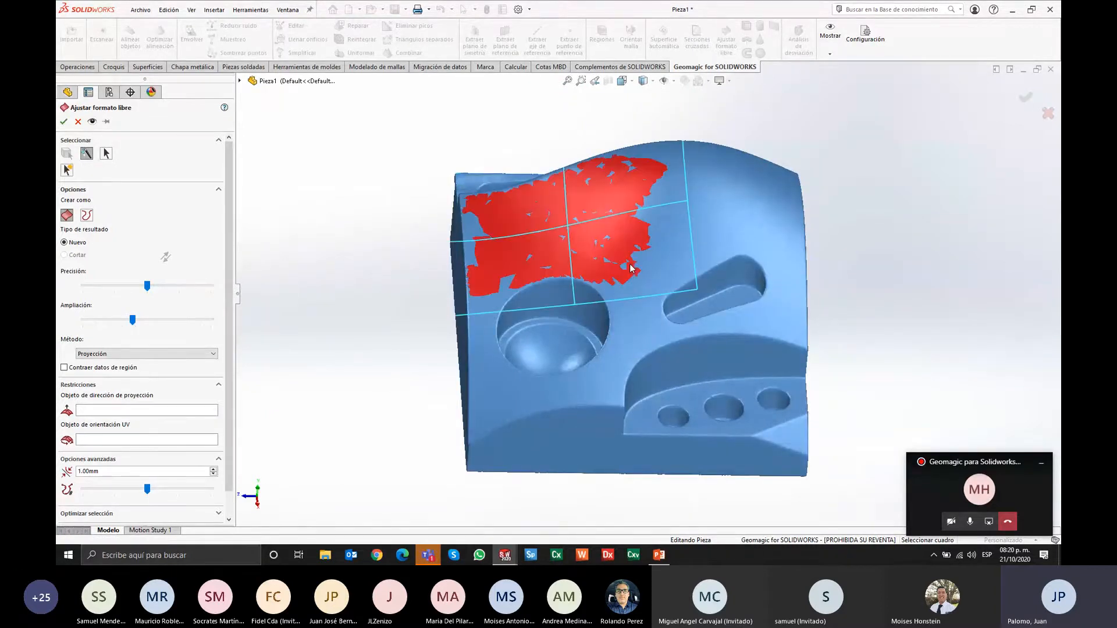
pyautogui.moveTo(630, 264); pyautogui.dragTo(630, 240)
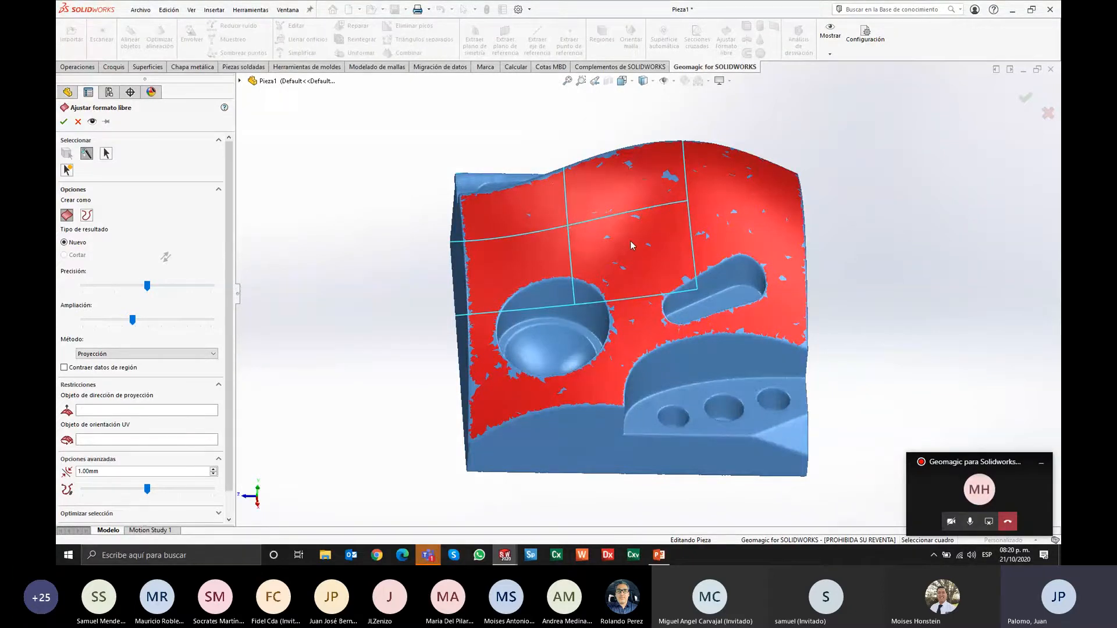
pyautogui.moveTo(631, 241); pyautogui.dragTo(630, 240)
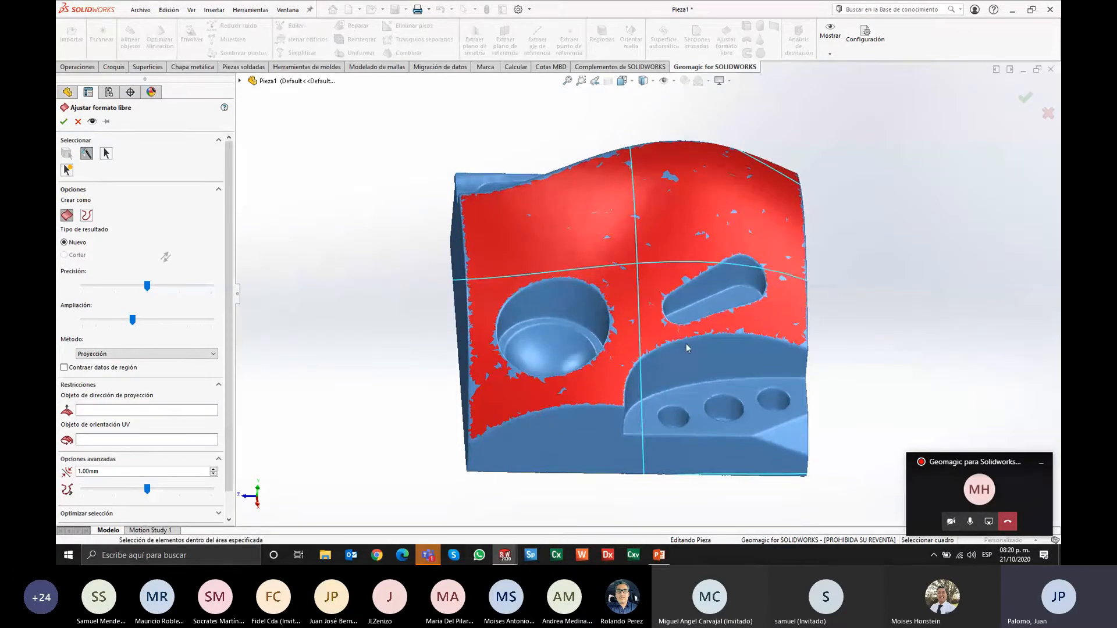
pyautogui.moveTo(712, 374); pyautogui.dragTo(725, 322, button='middle')
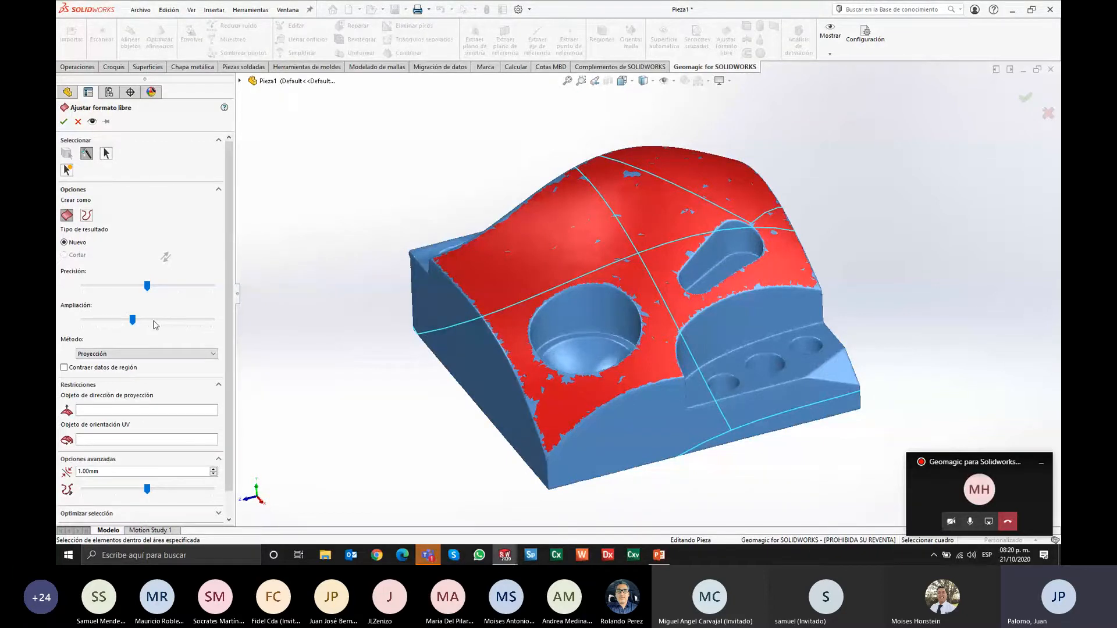
pyautogui.click(166, 287)
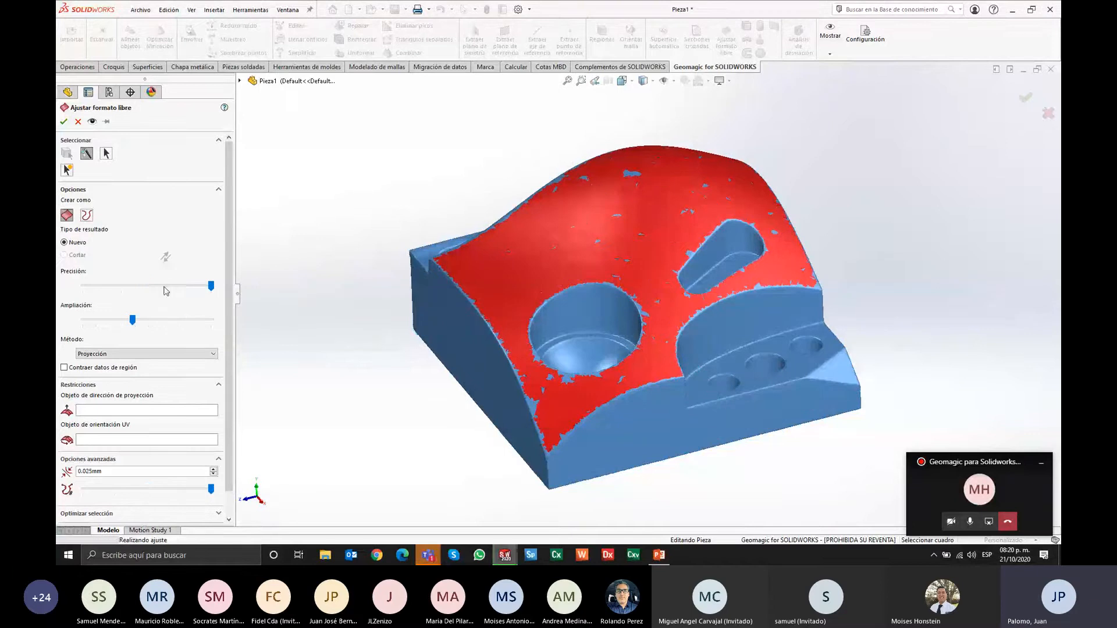
pyautogui.click(93, 122)
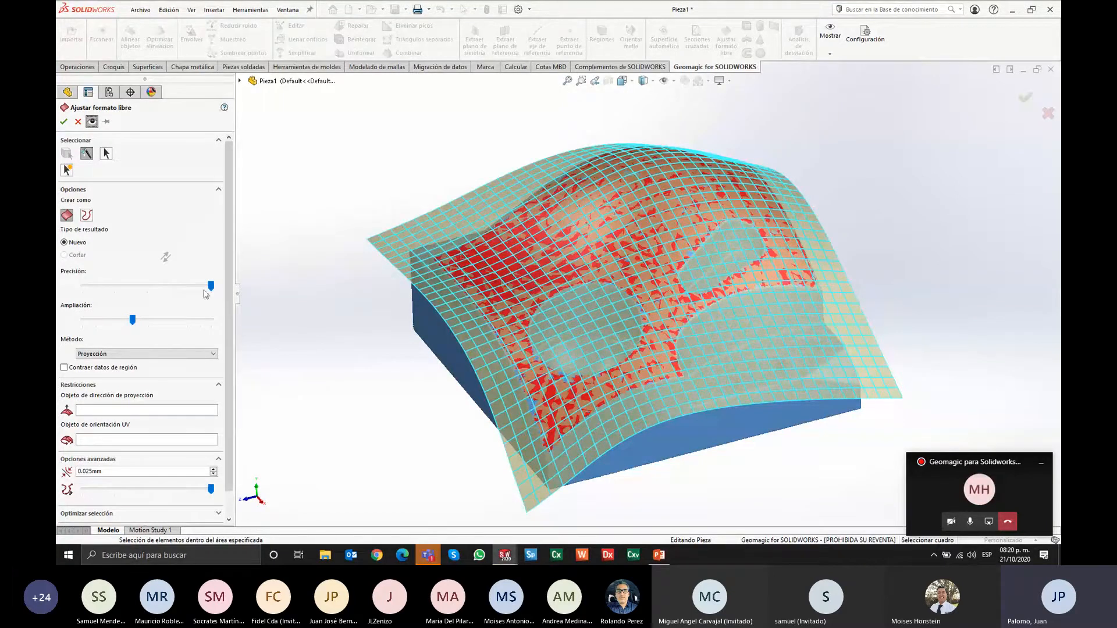
# Step: Compare the free-form fit at 2.50 mm and 0.10 mm tolerance, returning the precision to its maximum, 0.025 mm
pyautogui.moveTo(210, 286); pyautogui.dragTo(115, 286)
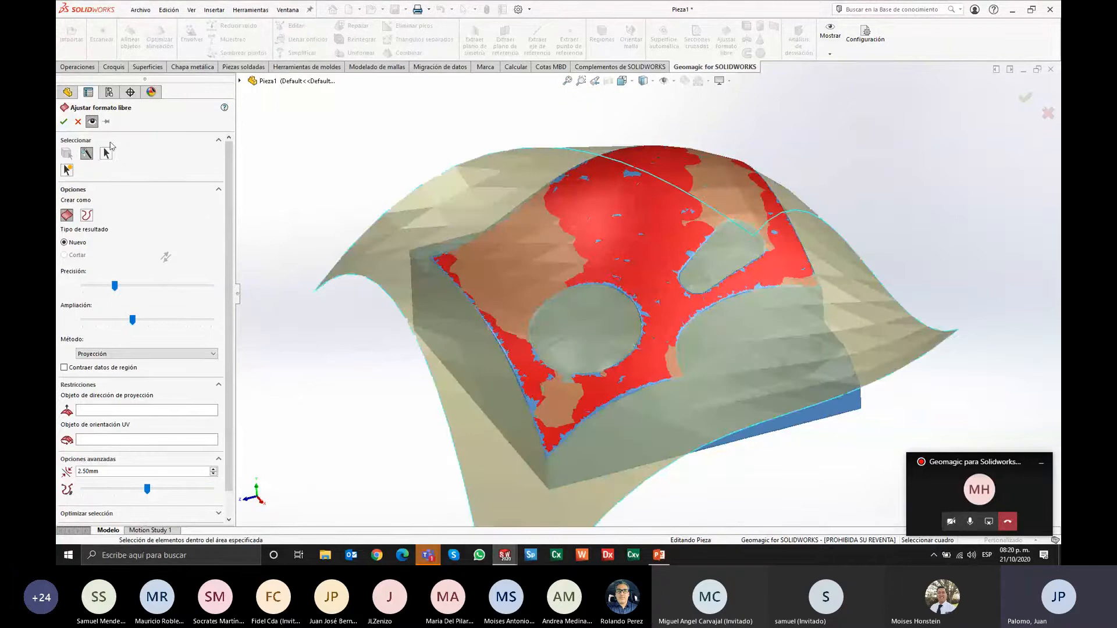
pyautogui.moveTo(665, 240); pyautogui.dragTo(644, 224, button='middle')
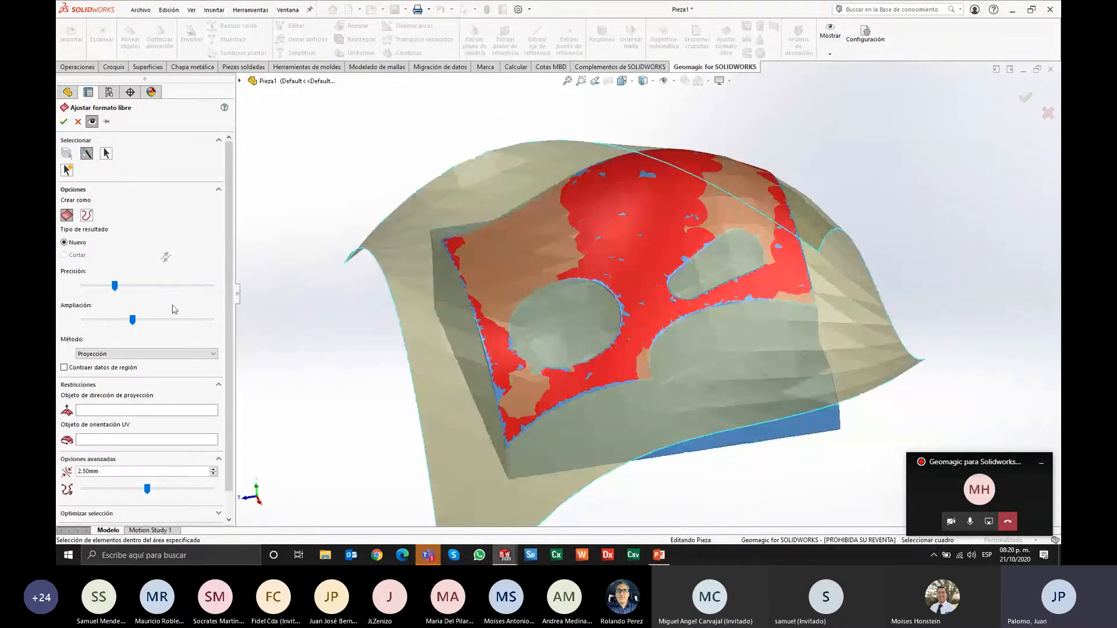
pyautogui.moveTo(116, 289); pyautogui.dragTo(211, 289)
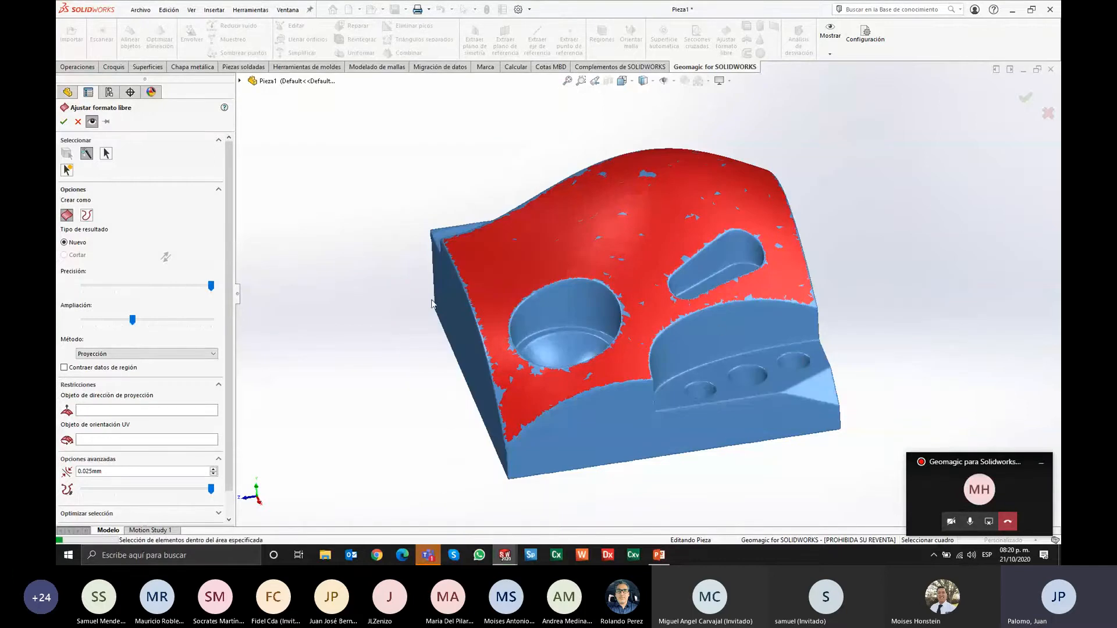
pyautogui.moveTo(620, 239); pyautogui.dragTo(638, 309, button='middle')
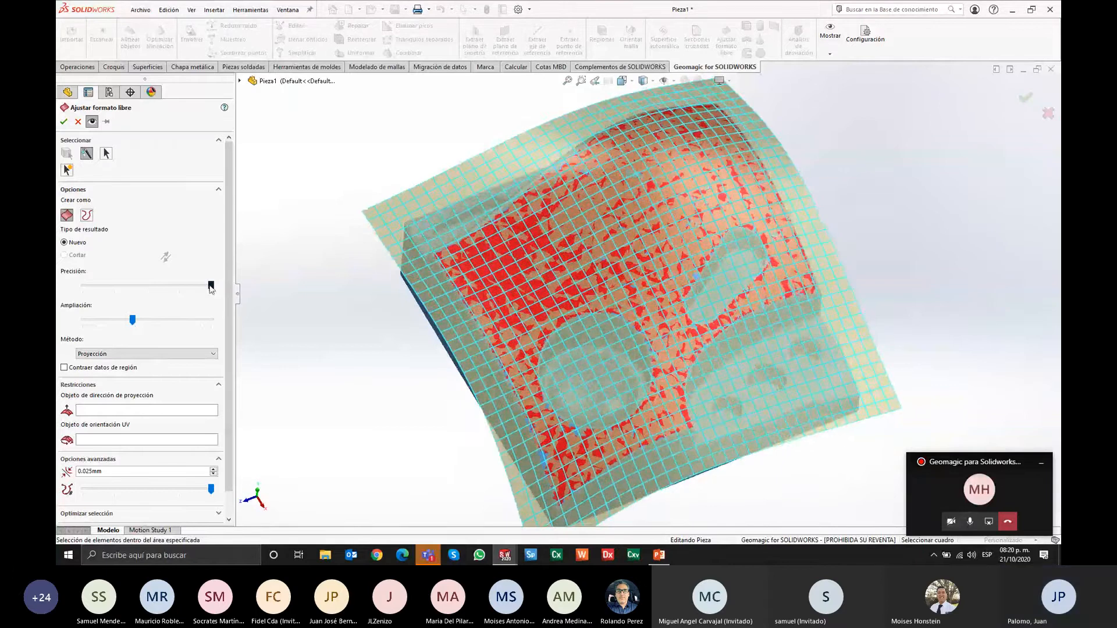
pyautogui.moveTo(211, 285); pyautogui.dragTo(187, 292)
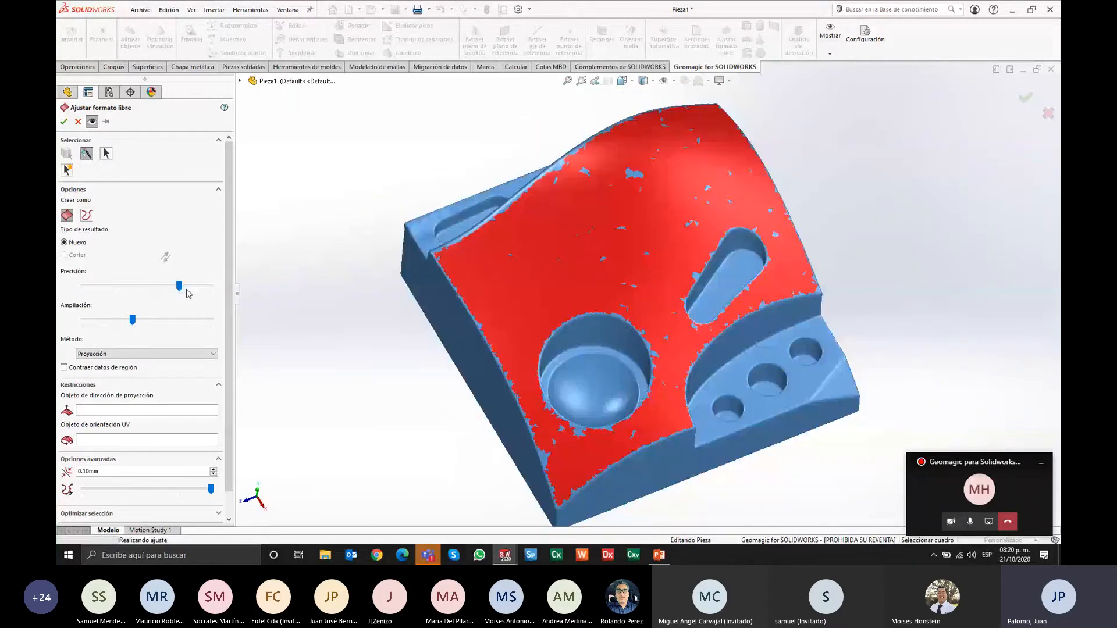
pyautogui.moveTo(180, 290); pyautogui.dragTo(212, 290)
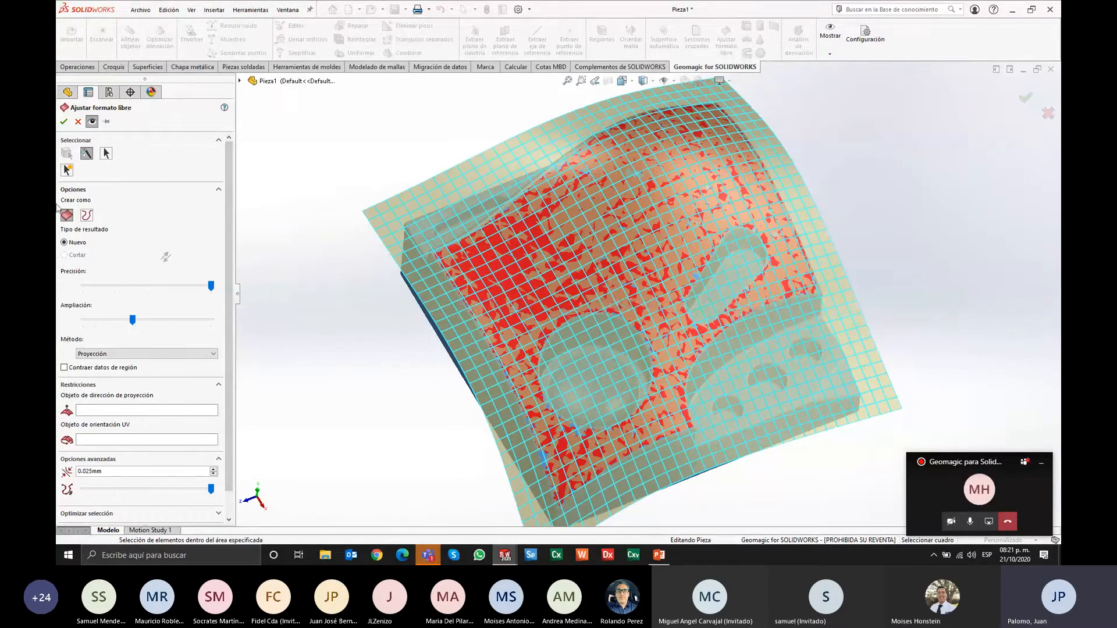
# Step: Create the fitted free-form surface and inspect how it follows and overhangs the block mesh
pyautogui.click(64, 121)
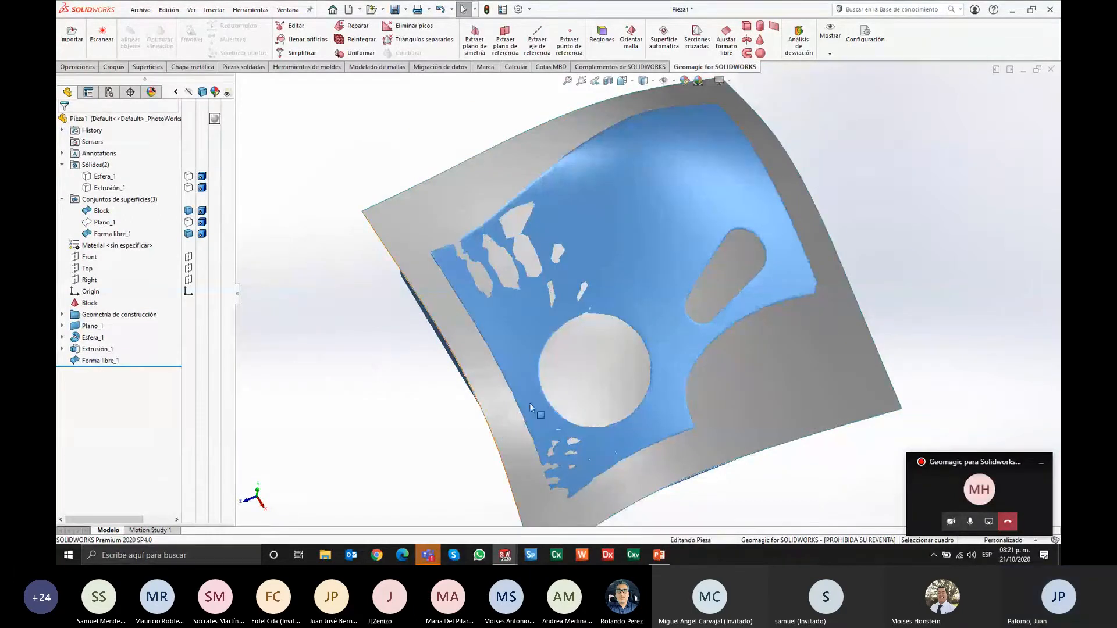
pyautogui.moveTo(530, 403); pyautogui.dragTo(502, 281, button='middle')
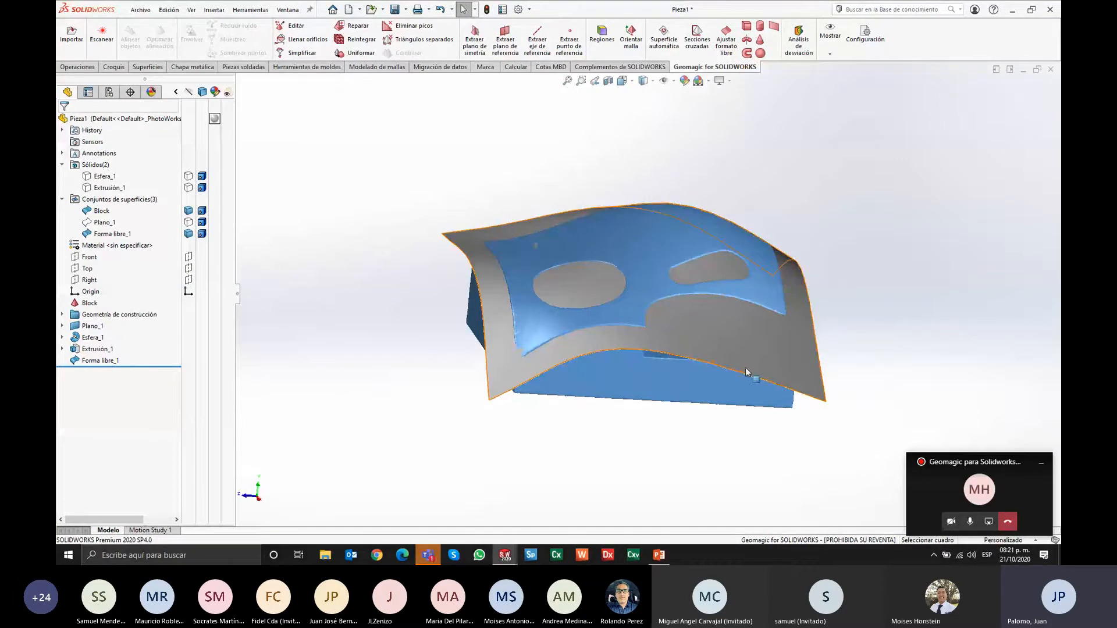
pyautogui.moveTo(745, 368); pyautogui.dragTo(814, 424, button='middle')
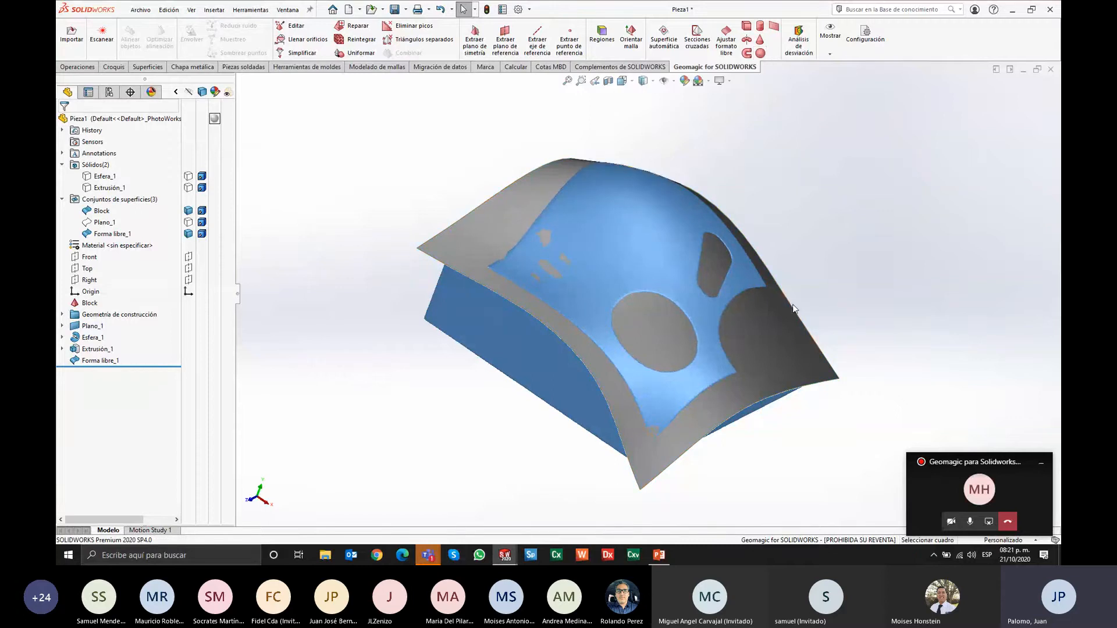
pyautogui.scroll(1, 658, 294)
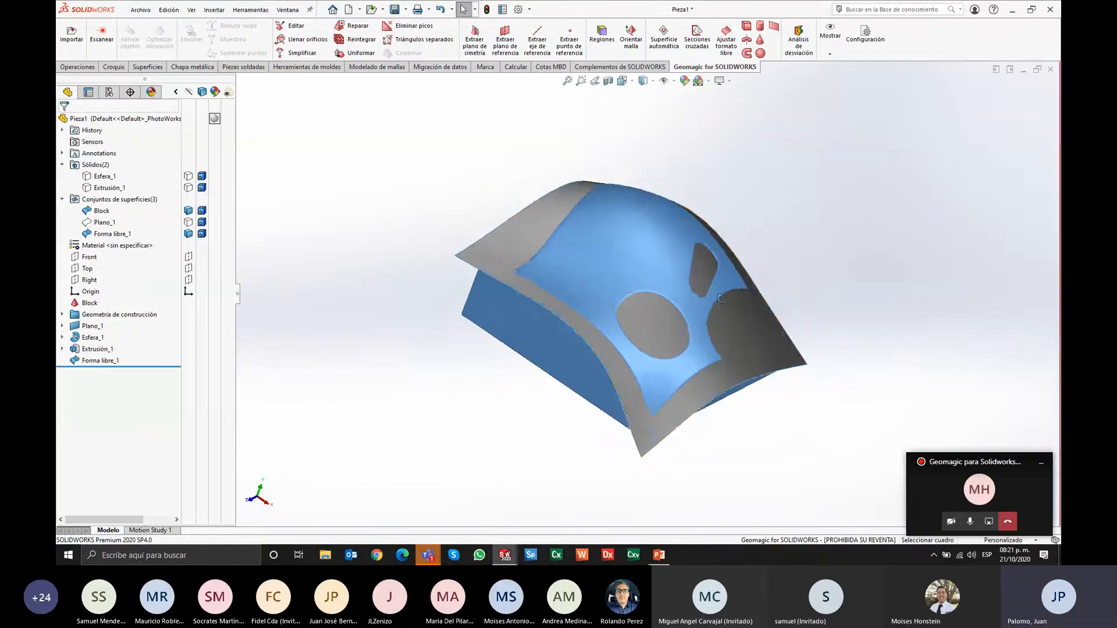
pyautogui.moveTo(658, 294); pyautogui.dragTo(646, 294, button='middle')
# Step: Show the Extrusión_1 solid body together with the free-form surface that crosses it
pyautogui.click(189, 190)
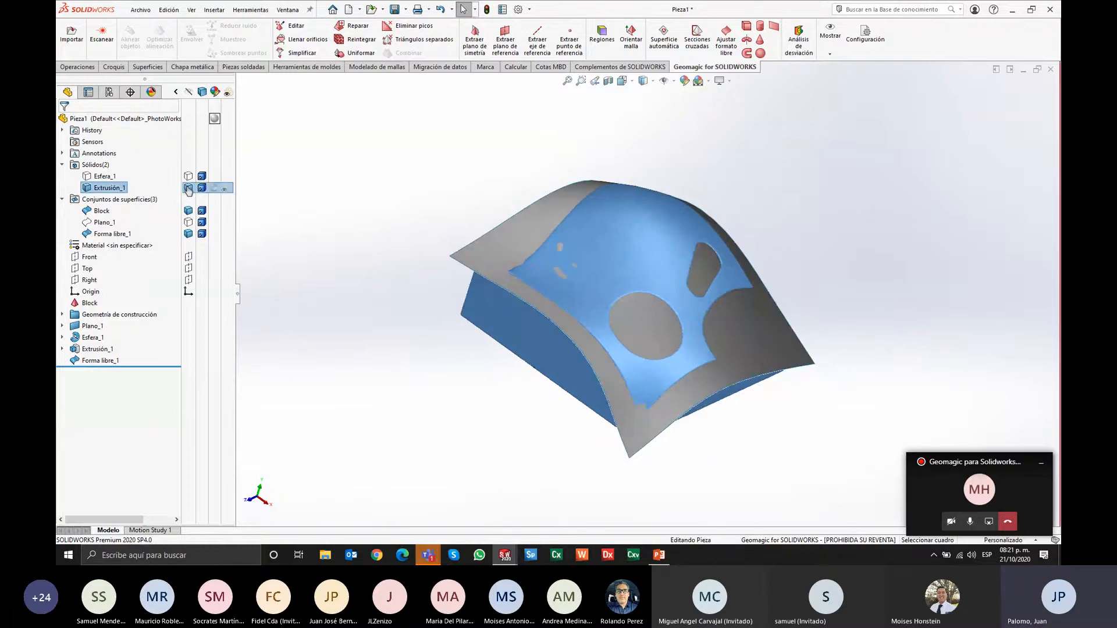
pyautogui.click(189, 189)
pyautogui.click(413, 193)
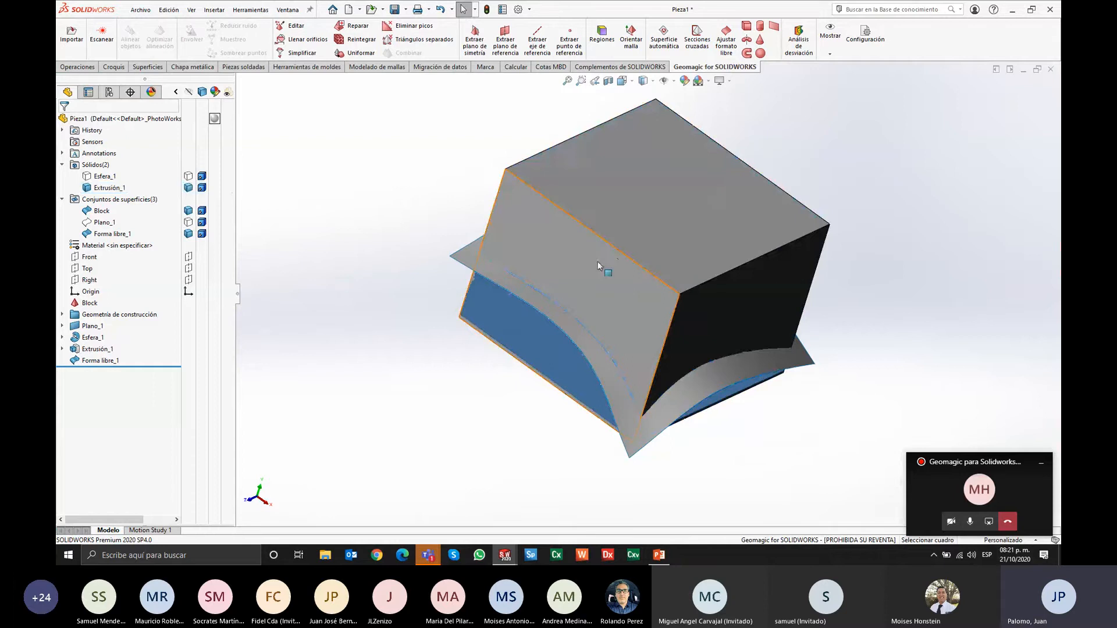
pyautogui.moveTo(809, 409); pyautogui.dragTo(760, 424, button='middle')
pyautogui.scroll(1, 678, 281)
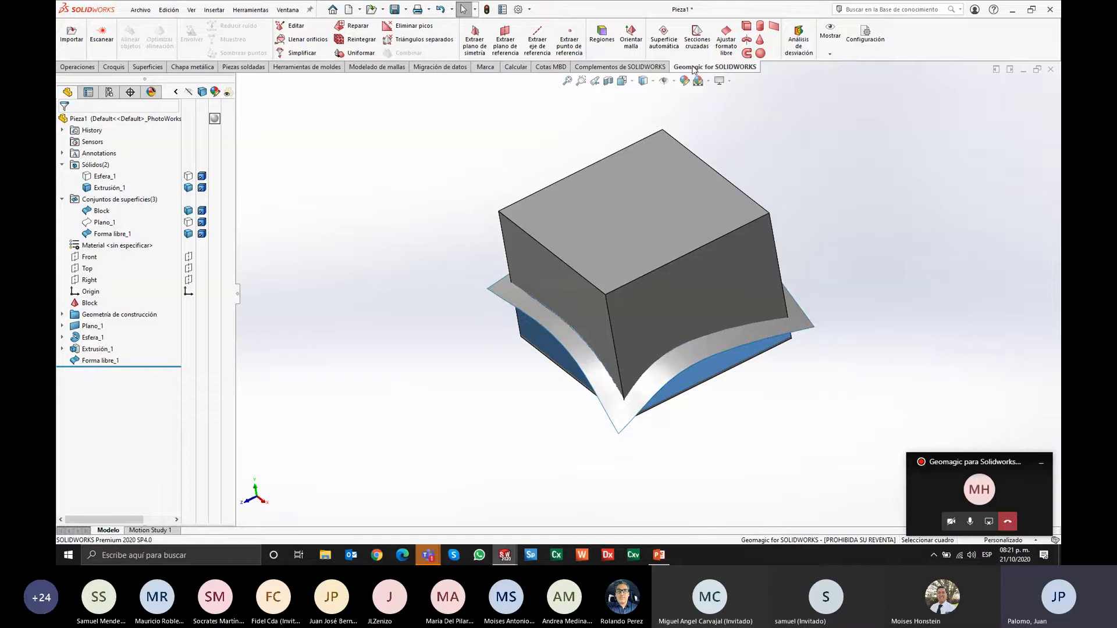
# Step: Intersect the Extrusión_1 body with the Forma libre_1 surface, excluding the region above the surface
pyautogui.click(83, 68)
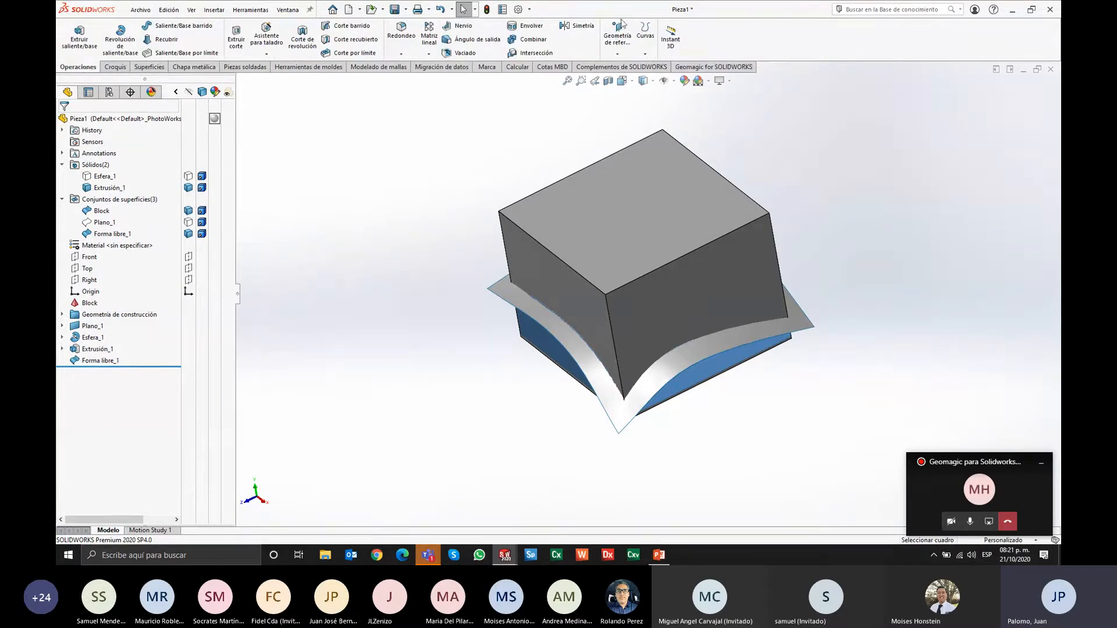
pyautogui.click(531, 53)
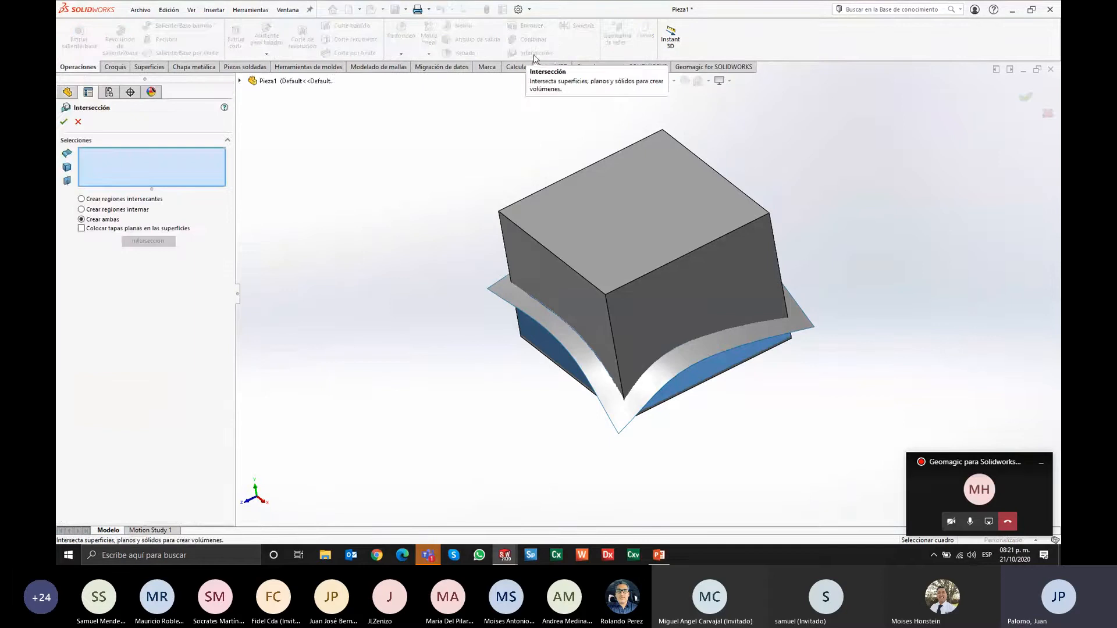
pyautogui.click(546, 247)
pyautogui.click(504, 294)
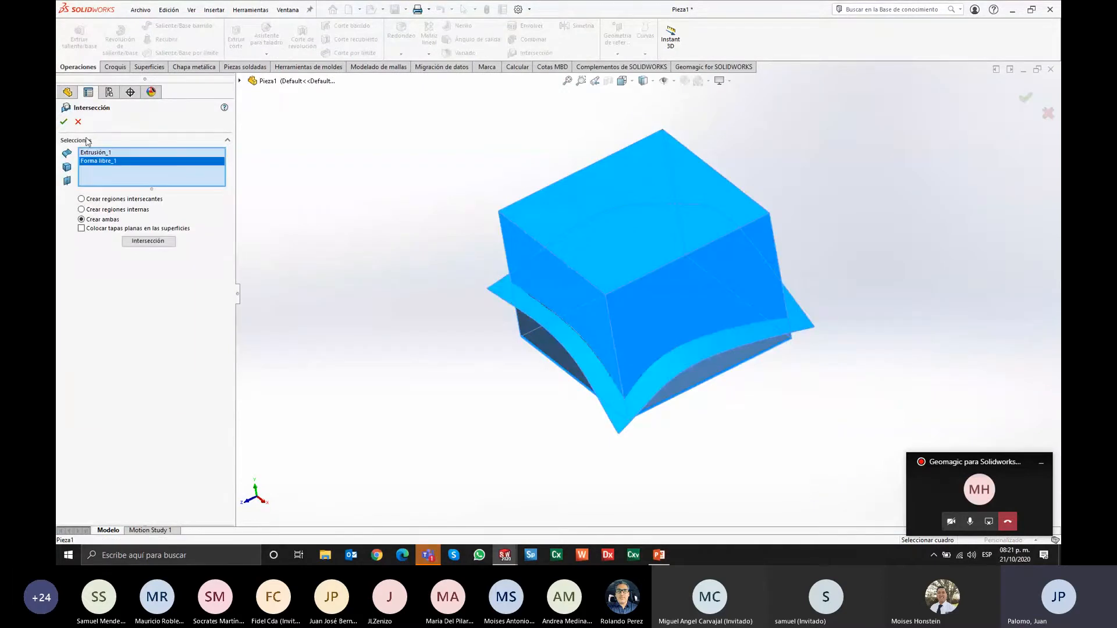
pyautogui.click(156, 240)
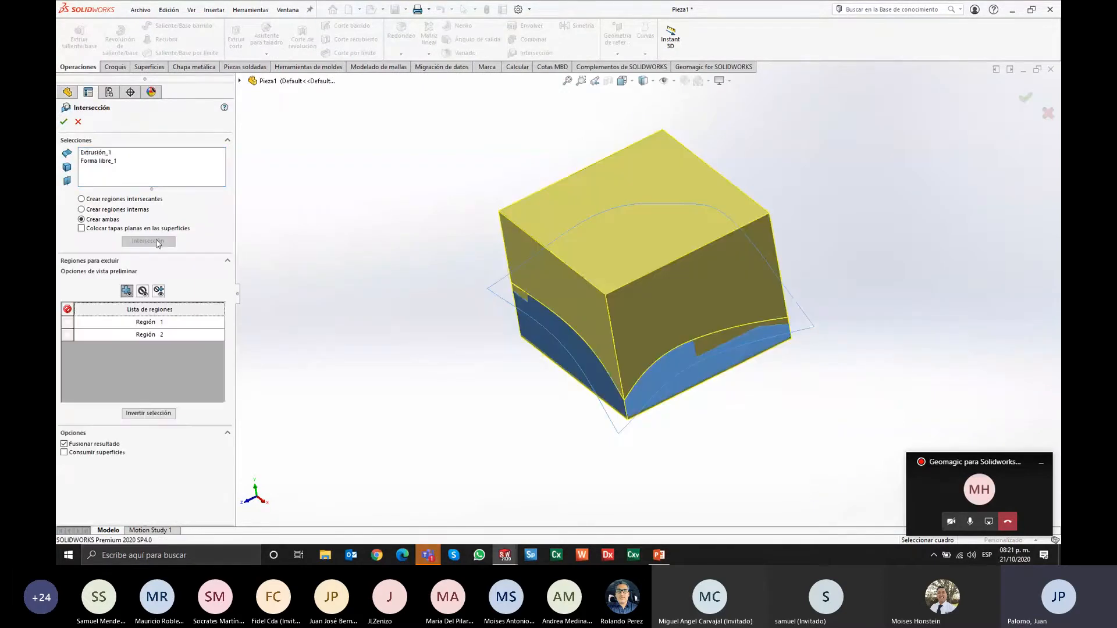
pyautogui.click(593, 190)
pyautogui.press('Return')
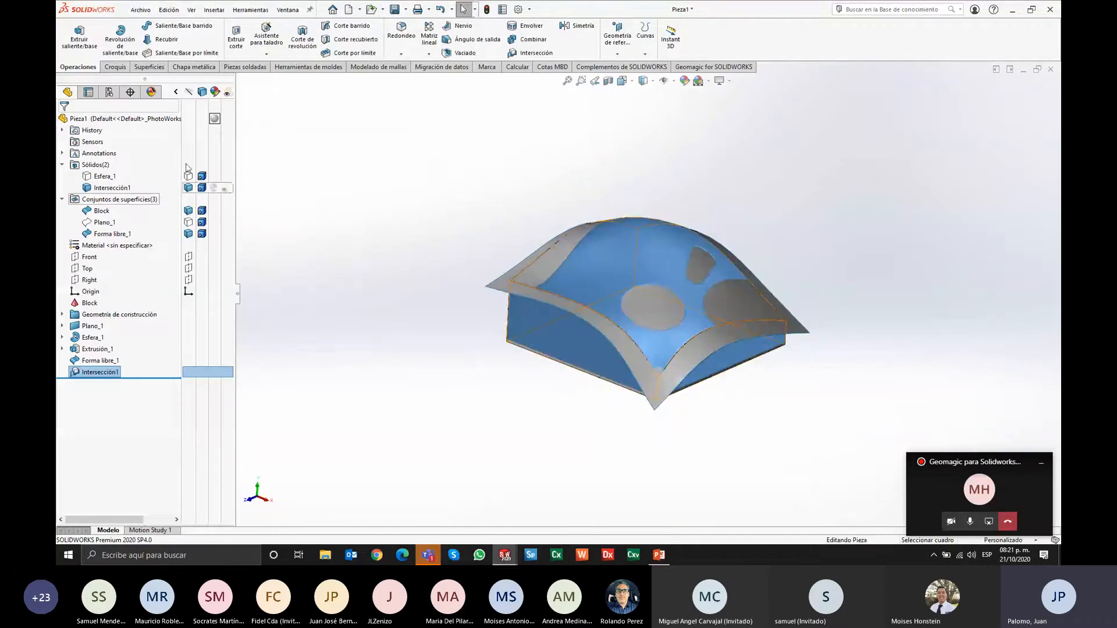
# Step: Check the intersected solid by toggling its visibility, and hide the Forma libre_1 surface
pyautogui.click(187, 187)
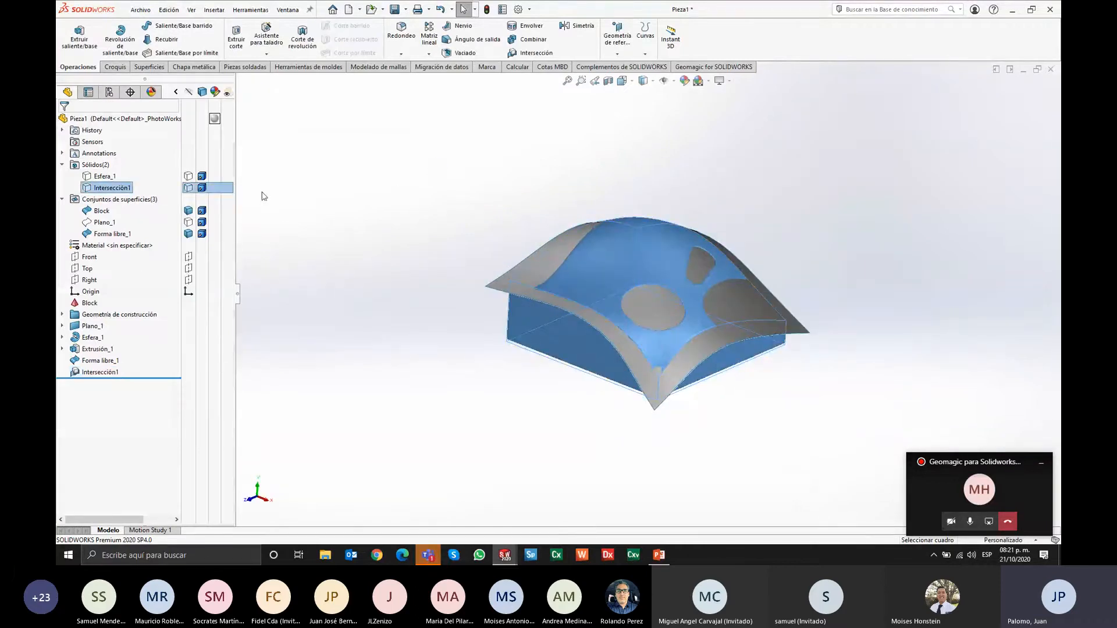
pyautogui.moveTo(471, 342); pyautogui.dragTo(507, 268, button='middle')
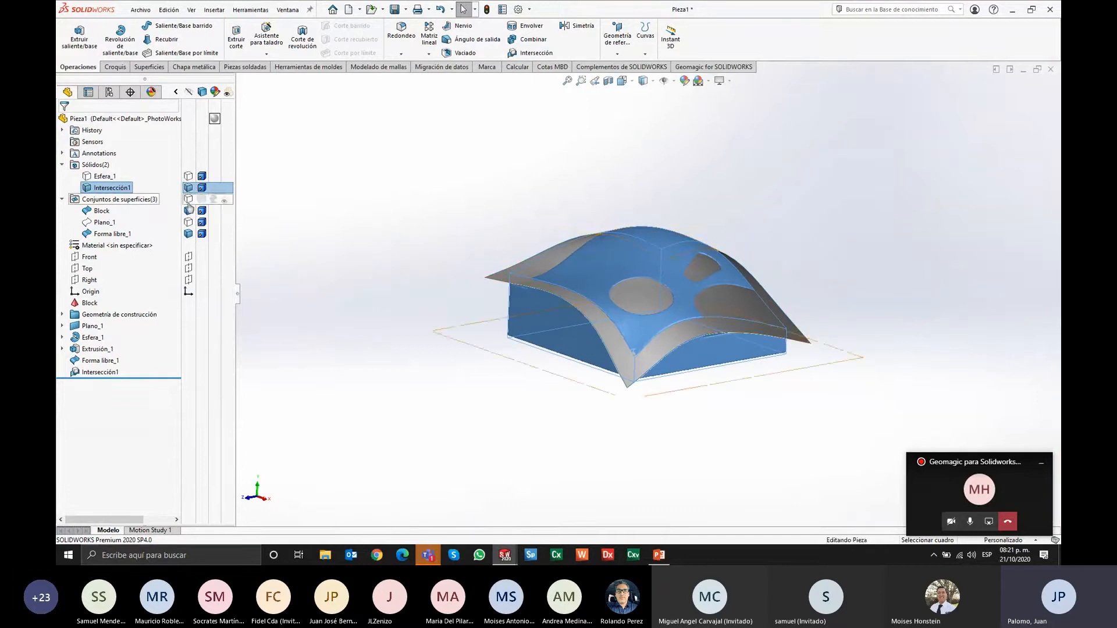
pyautogui.click(188, 233)
pyautogui.moveTo(716, 376); pyautogui.dragTo(669, 349, button='middle')
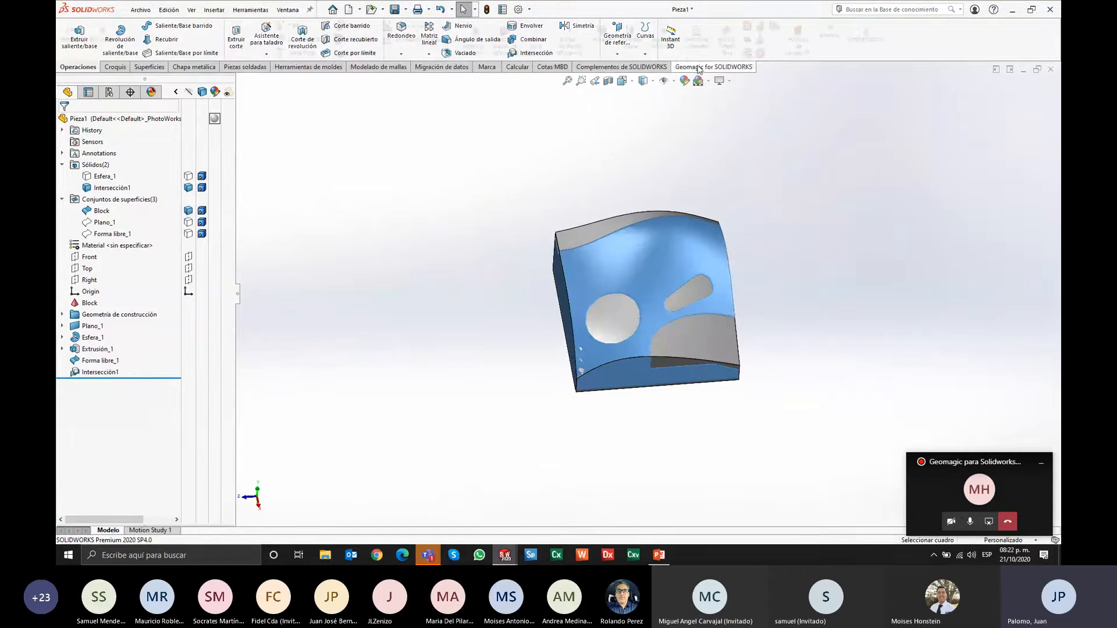
# Step: Start a rotational fit and select the round pocket's domed floor, cylindrical wall and ring-shaped ledge on the mesh
pyautogui.click(714, 66)
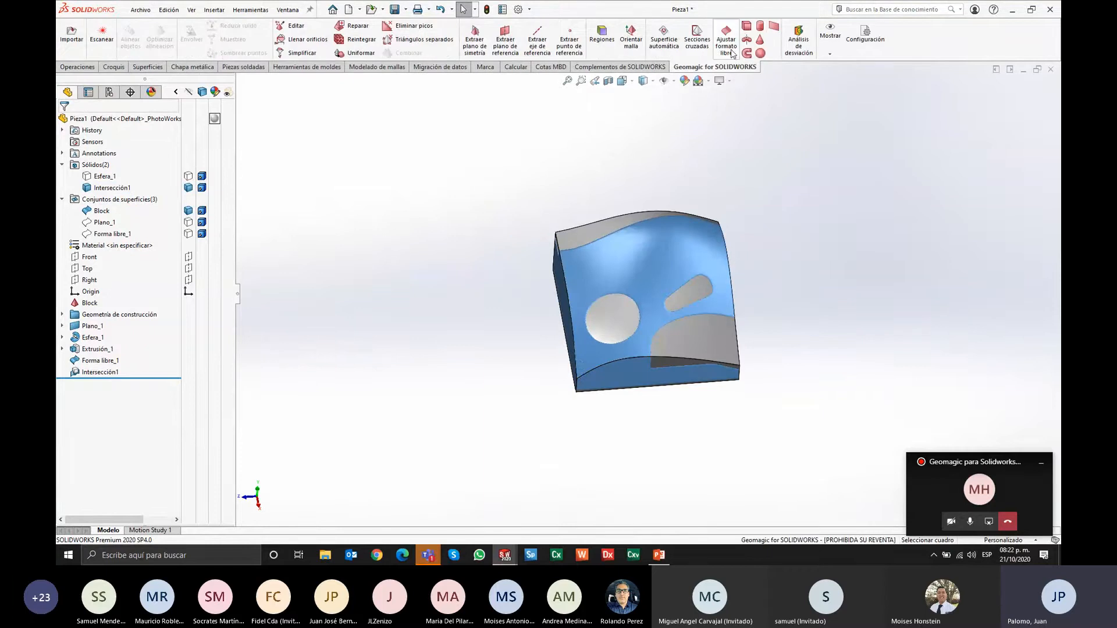
pyautogui.click(77, 66)
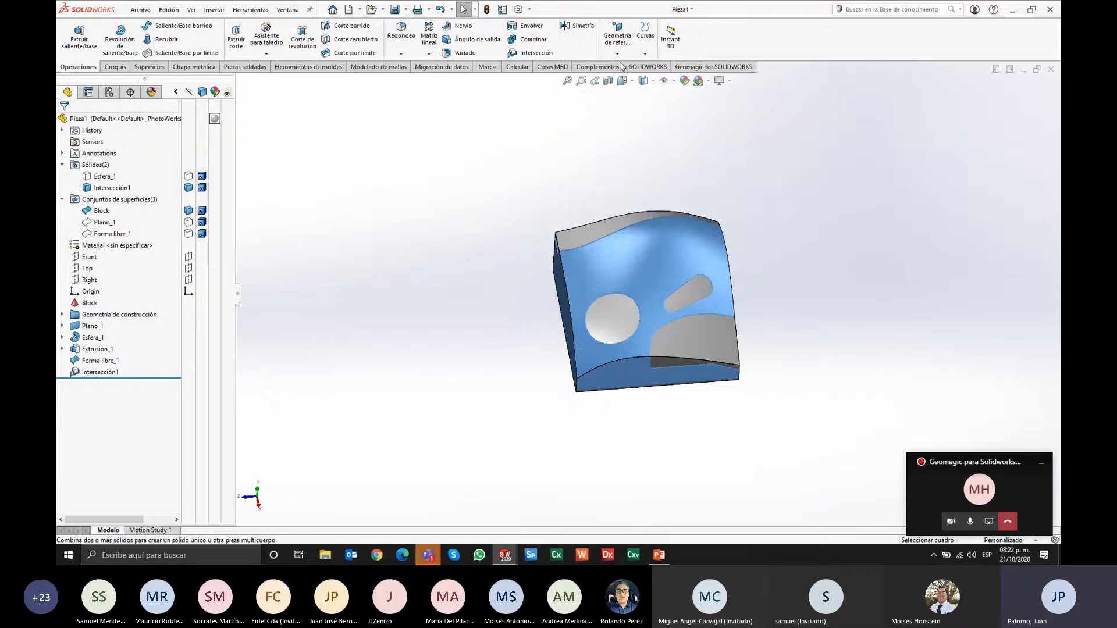
pyautogui.click(679, 67)
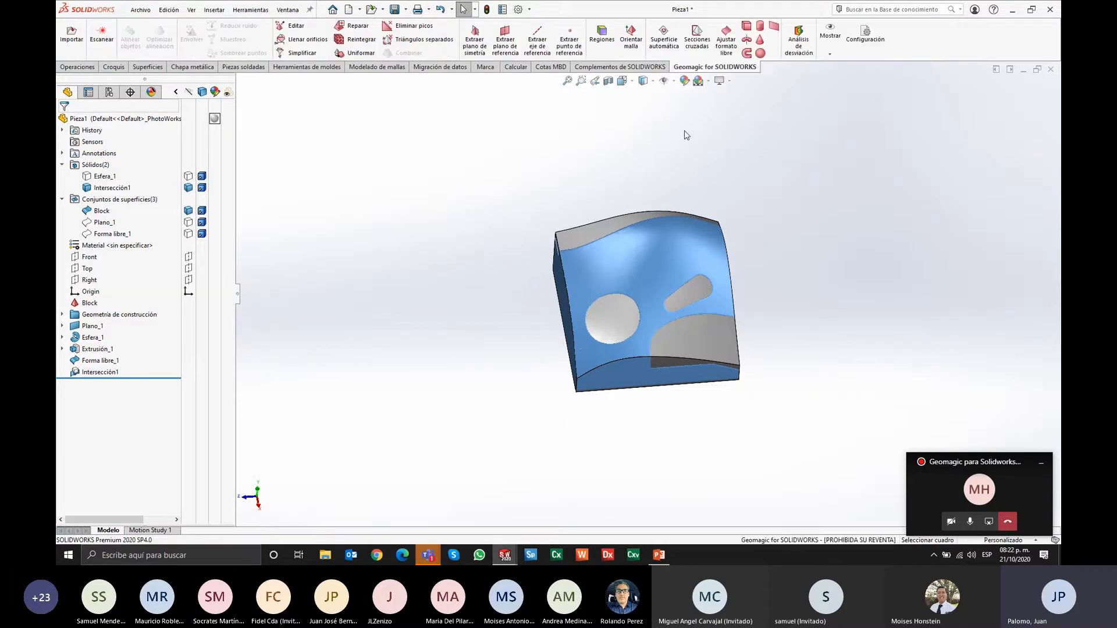
pyautogui.moveTo(573, 344); pyautogui.dragTo(631, 292, button='middle')
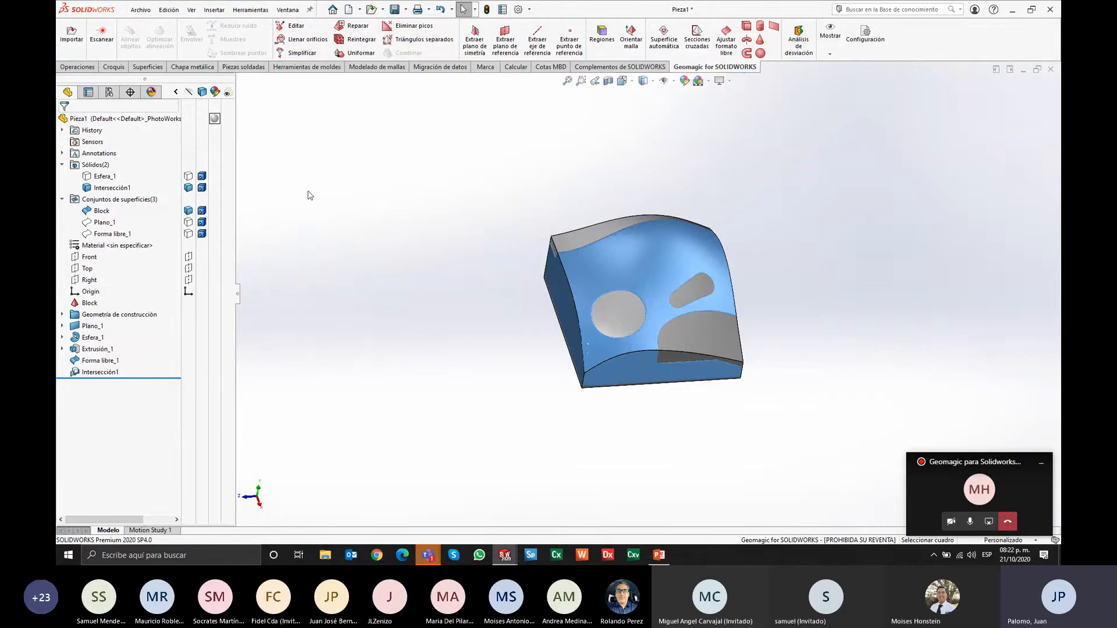
pyautogui.scroll(-5, 681, 263)
pyautogui.click(747, 39)
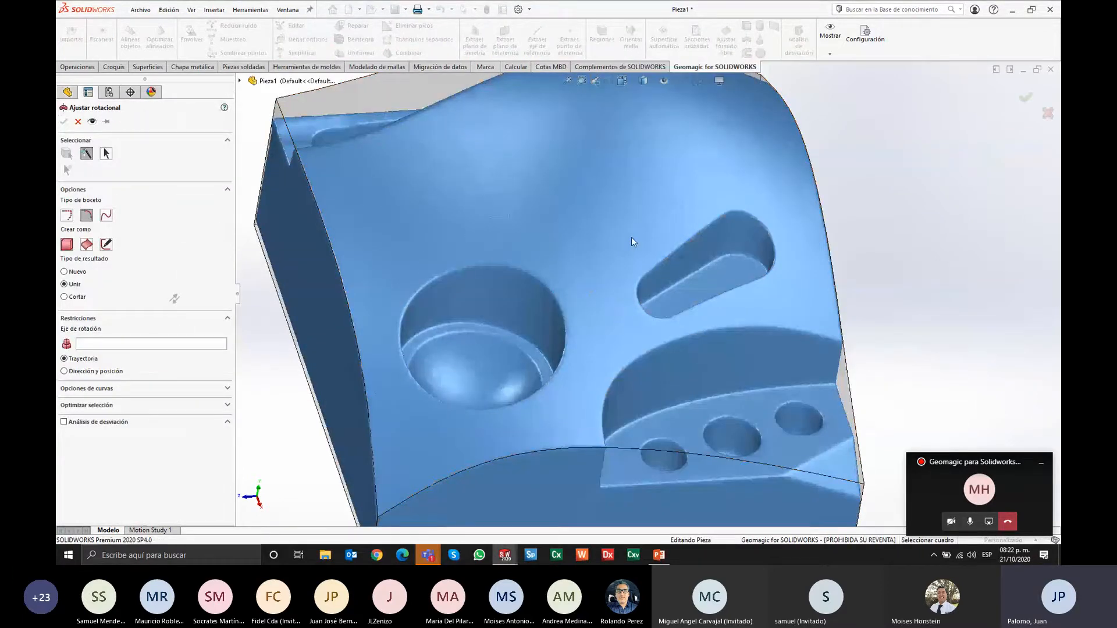
pyautogui.scroll(5, 630, 237)
pyautogui.moveTo(615, 367); pyautogui.dragTo(570, 348, button='middle')
pyautogui.click(587, 354)
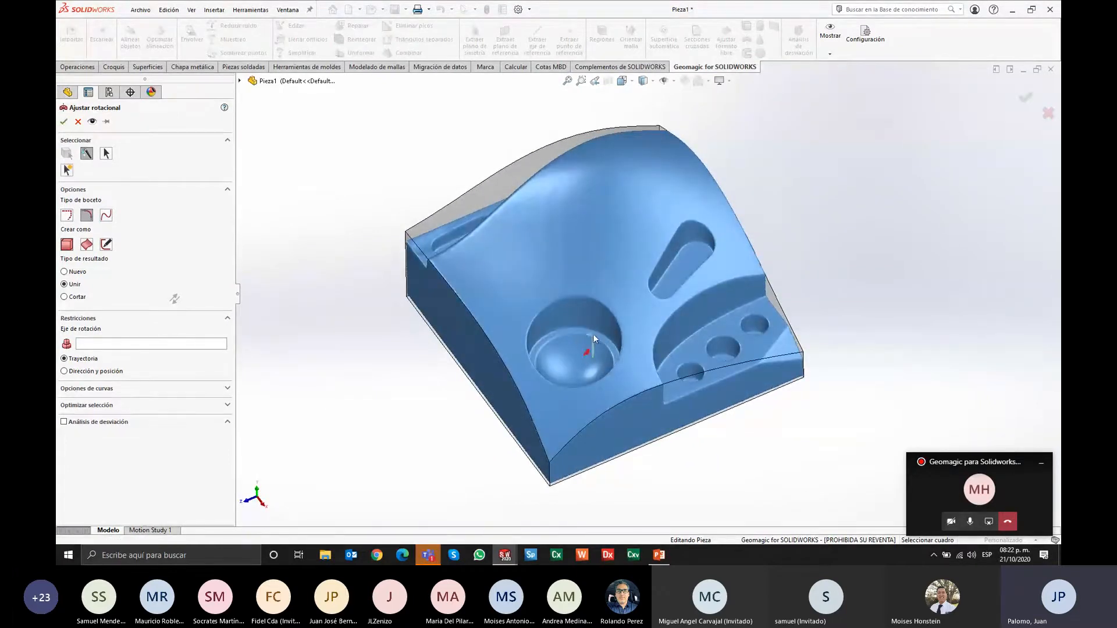
pyautogui.scroll(-5, 592, 292)
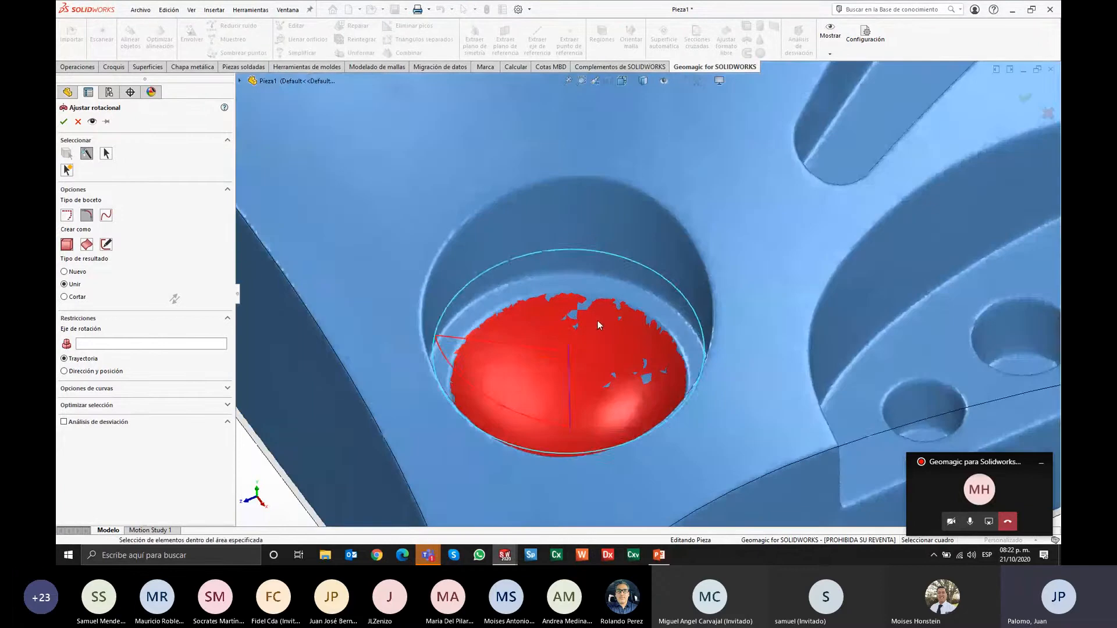
pyautogui.moveTo(605, 177); pyautogui.dragTo(608, 163)
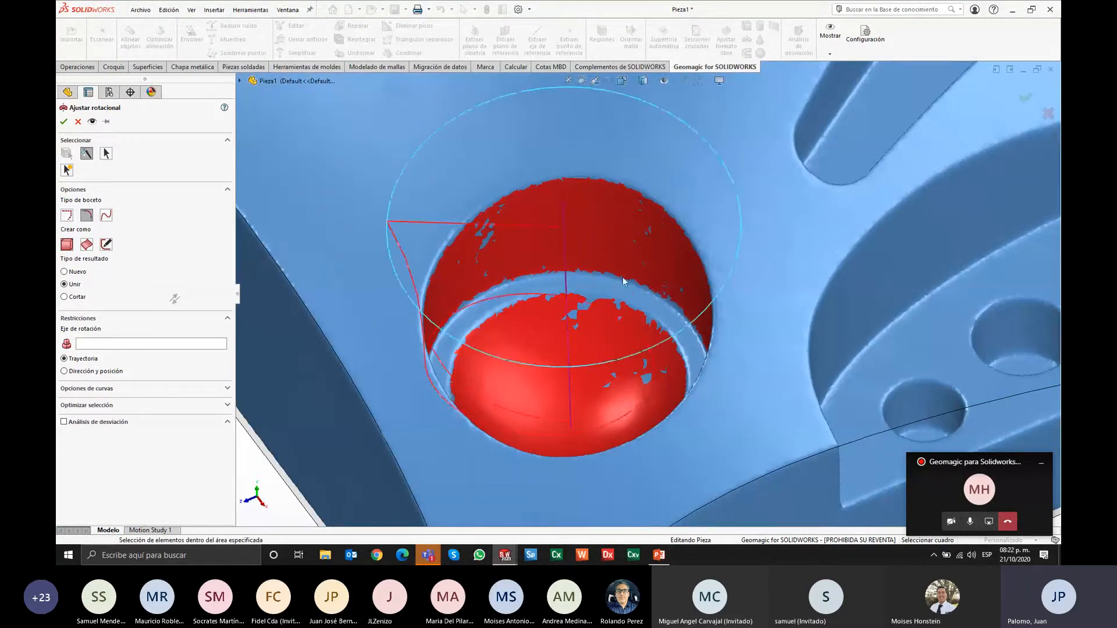
pyautogui.moveTo(617, 285); pyautogui.dragTo(611, 238)
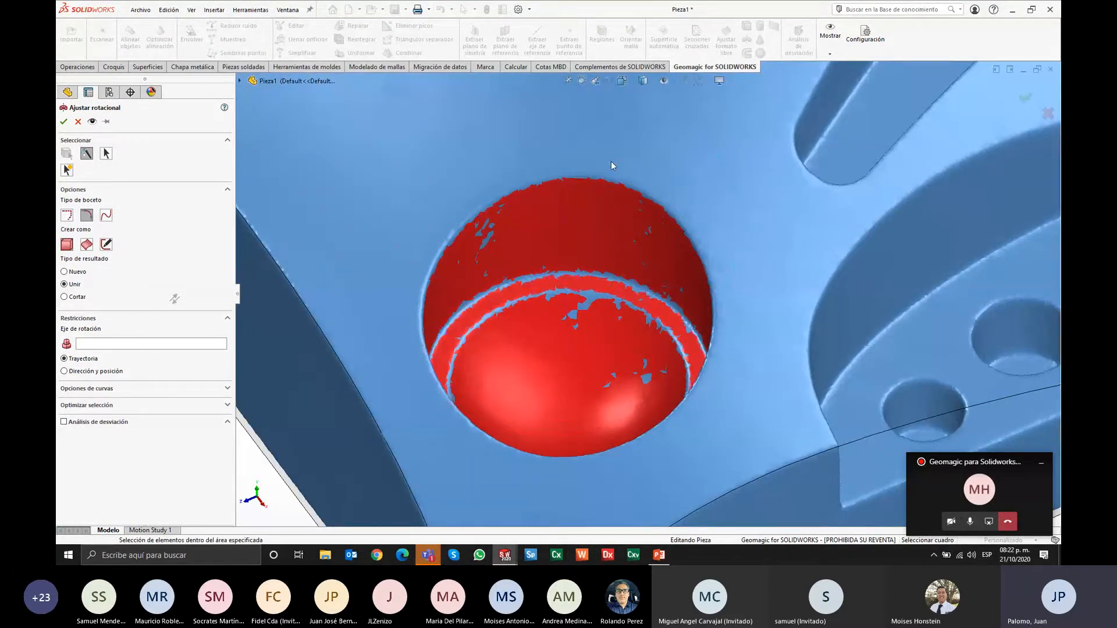
# Step: Preview the rotational fit of the round pocket and inspect its revolved profile against the mesh
pyautogui.scroll(-3, 594, 269)
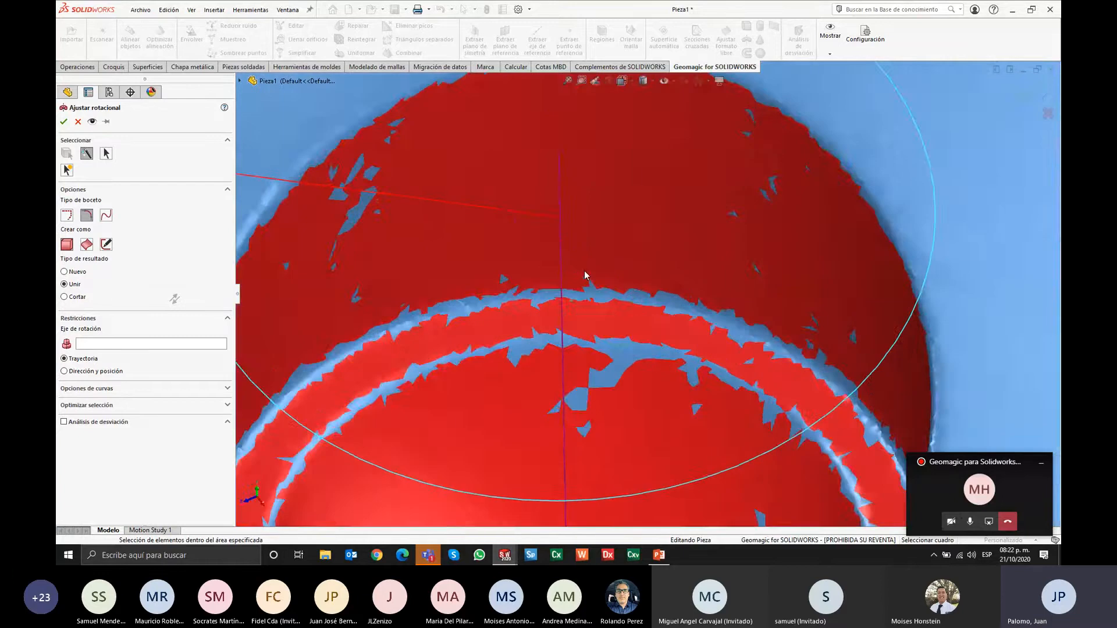
pyautogui.scroll(5, 567, 292)
pyautogui.click(92, 123)
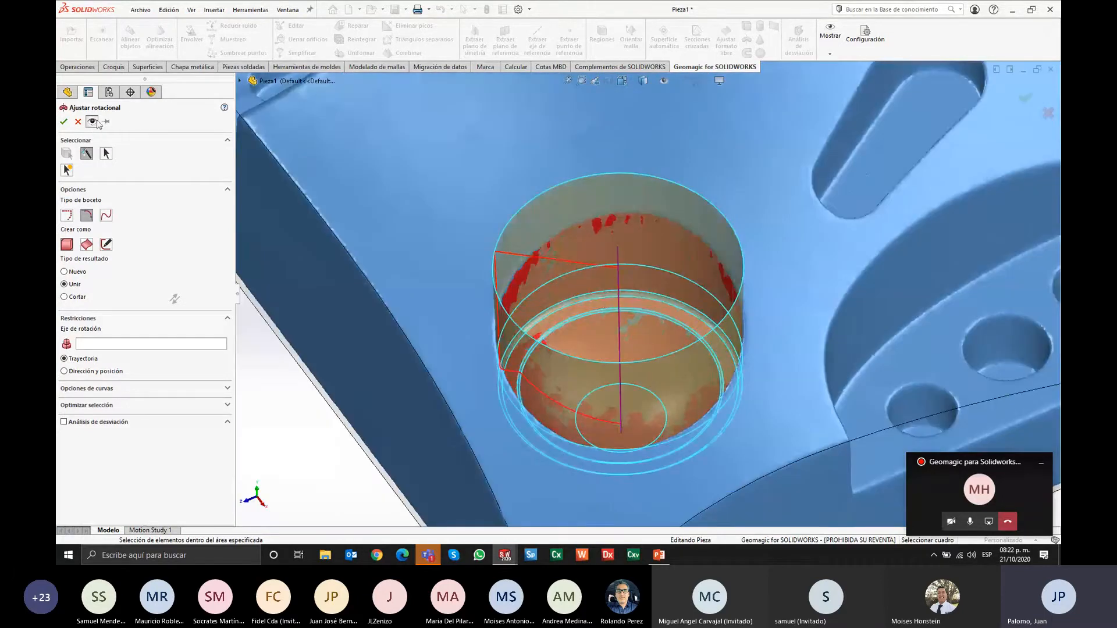
pyautogui.moveTo(602, 385); pyautogui.dragTo(606, 323, button='middle')
pyautogui.scroll(3, 572, 309)
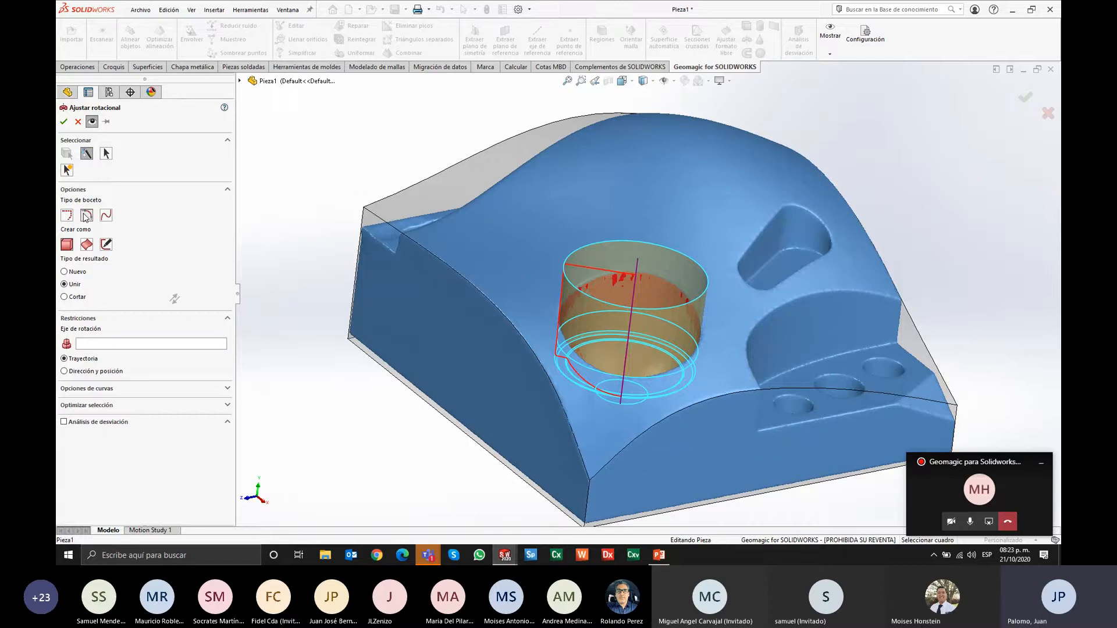
pyautogui.click(85, 216)
pyautogui.scroll(-5, 592, 348)
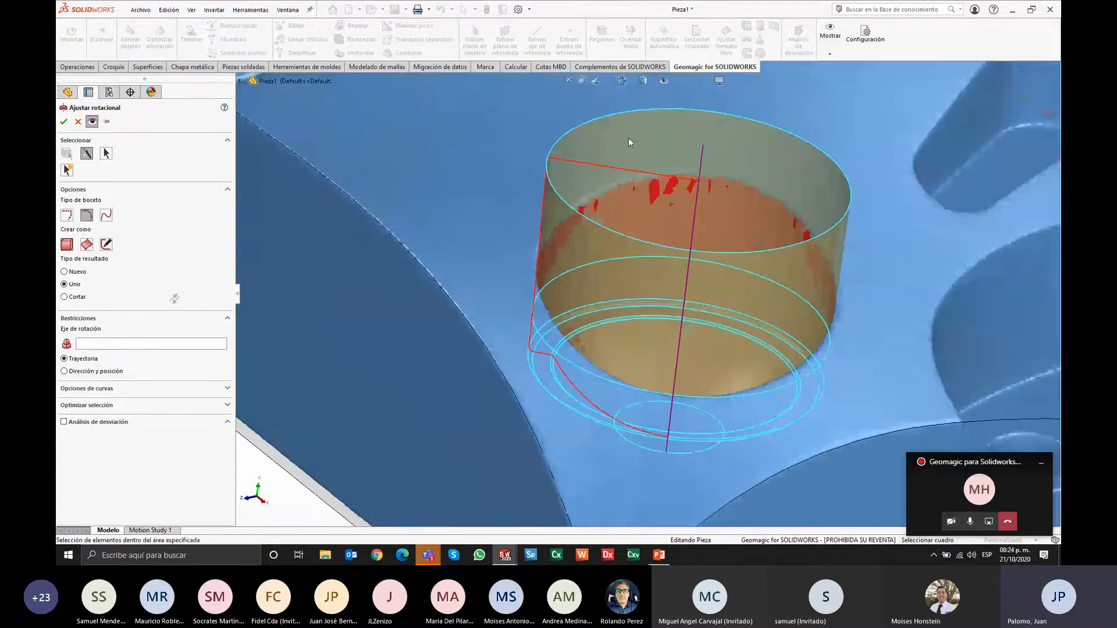
# Step: Set the rotational fit's result type to Cortar and create the round pocket in the solid
pyautogui.click(88, 219)
pyautogui.click(65, 297)
pyautogui.press('f')
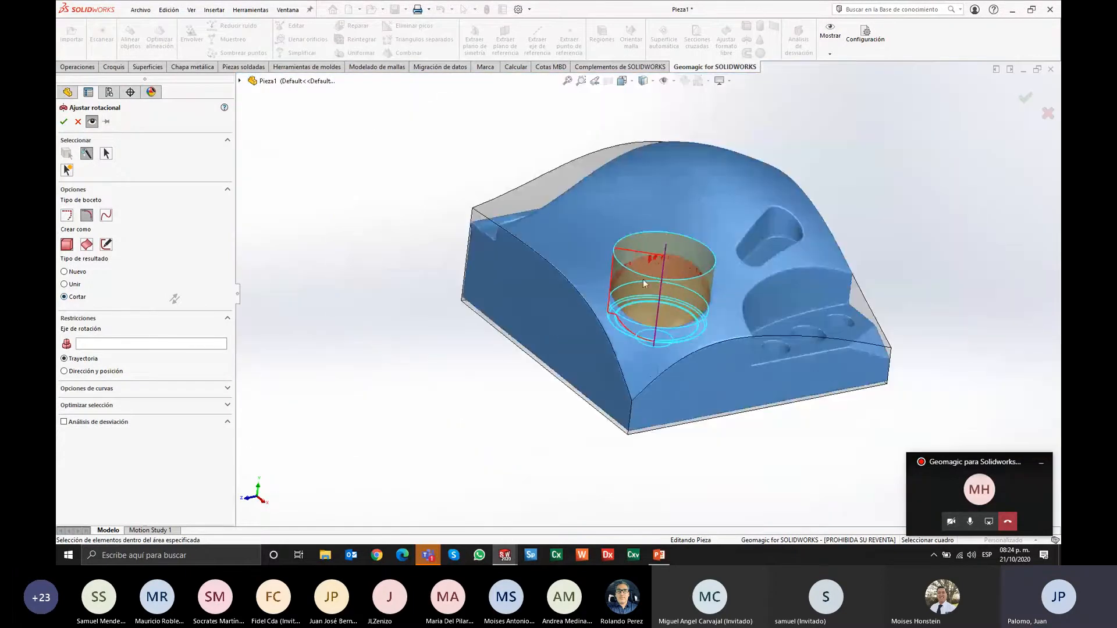
pyautogui.click(64, 121)
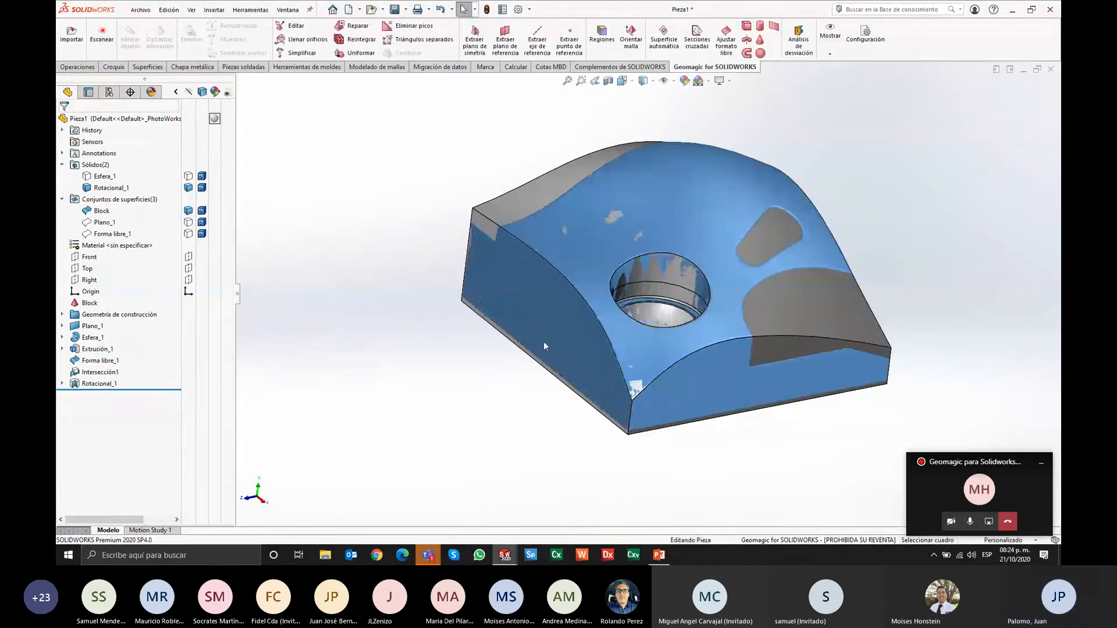
# Step: Inspect the solid's revolved pocket without the Block mesh, restoring the mesh for comparison
pyautogui.moveTo(545, 346); pyautogui.dragTo(466, 352, button='middle')
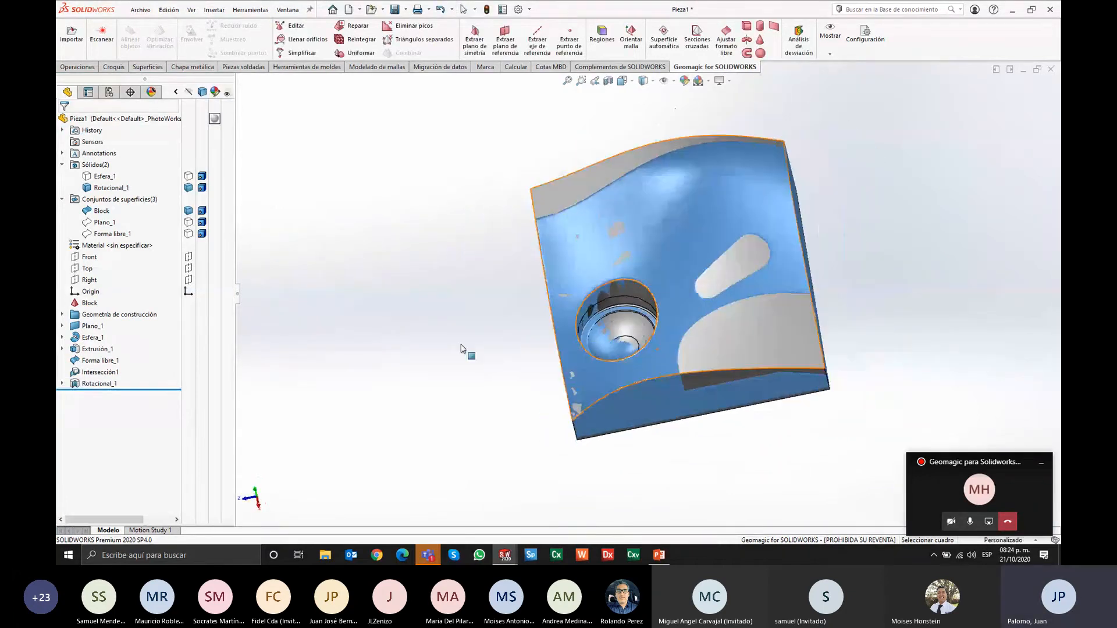
pyautogui.click(188, 211)
pyautogui.moveTo(557, 379); pyautogui.dragTo(580, 381, button='middle')
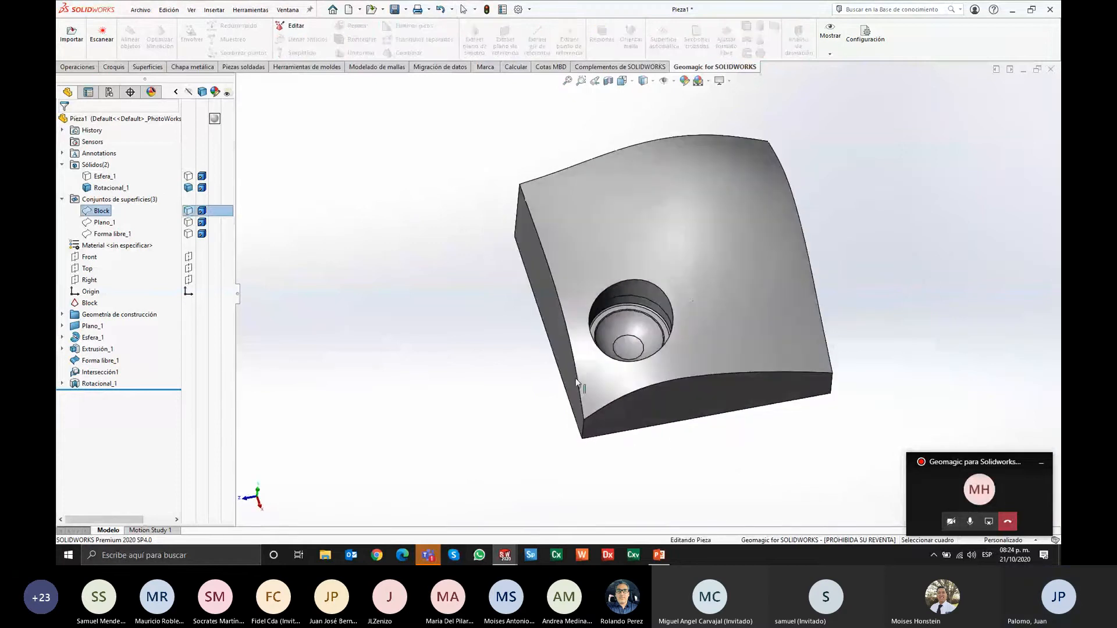
pyautogui.click(187, 212)
pyautogui.click(187, 210)
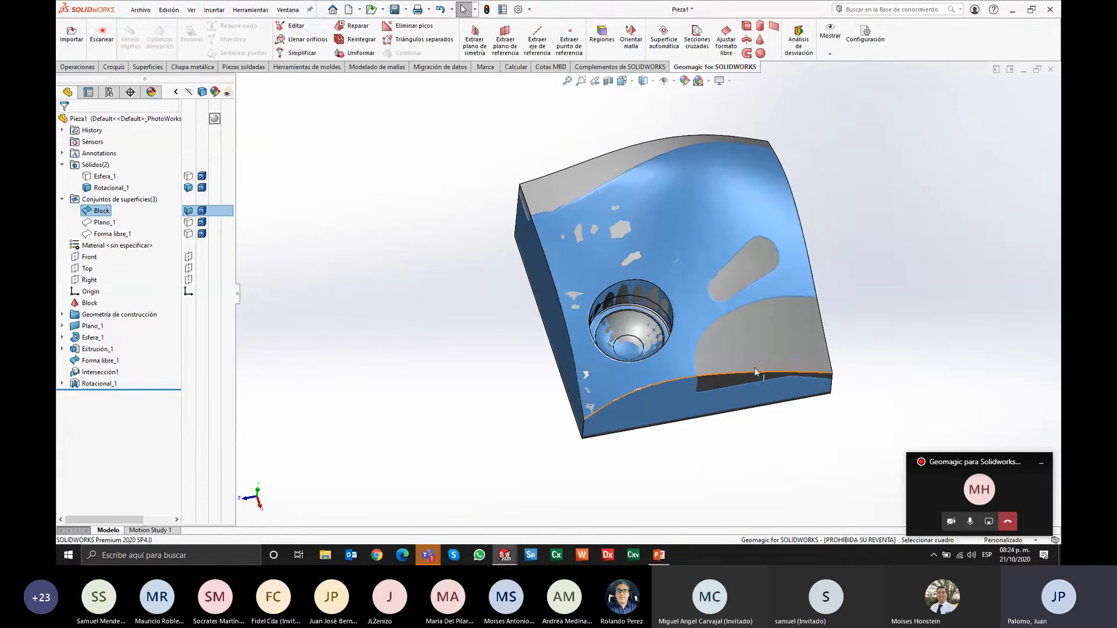
# Step: Open the Rotacional_1 feature's Croquis4 sketch, examine its profile curves, and exit the sketch
pyautogui.scroll(-5, 625, 309)
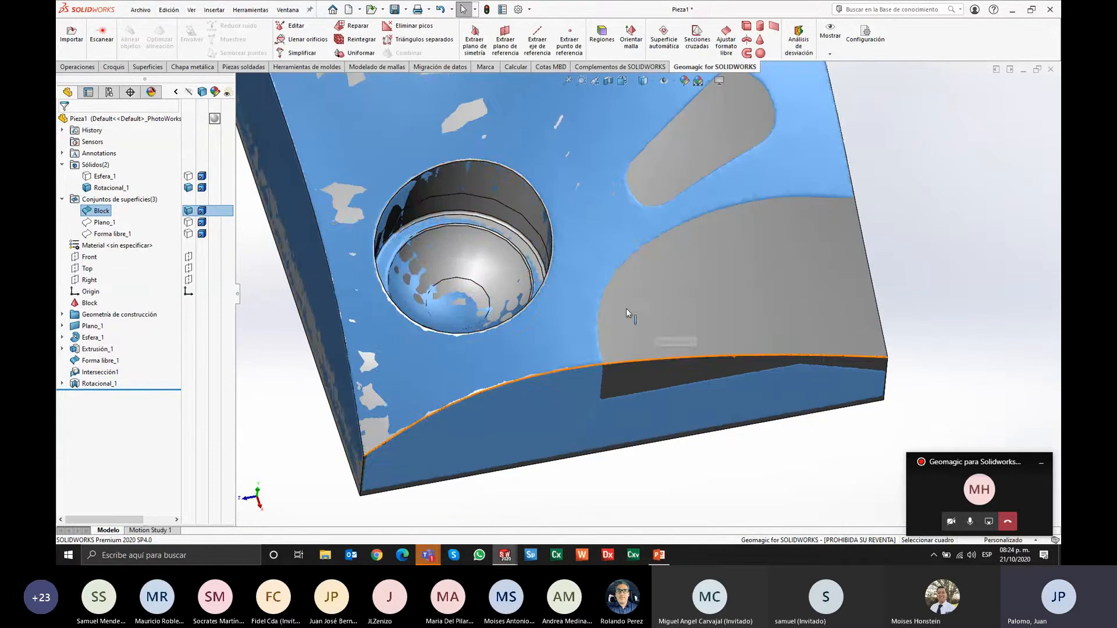
pyautogui.click(62, 383)
pyautogui.rightClick(107, 395)
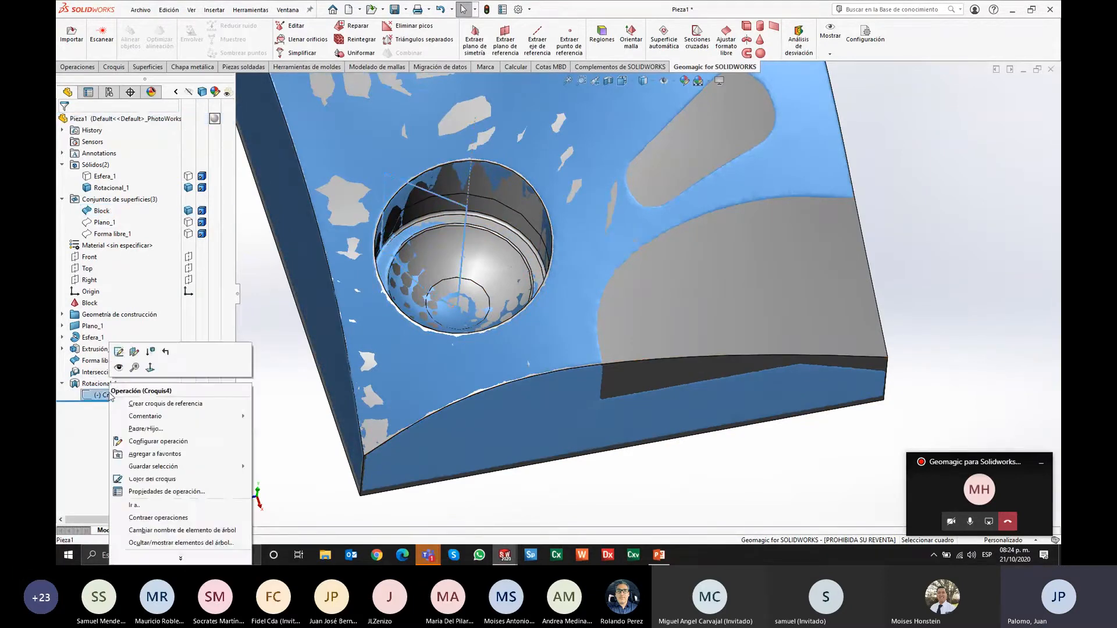
pyautogui.click(125, 350)
pyautogui.scroll(-9, 418, 291)
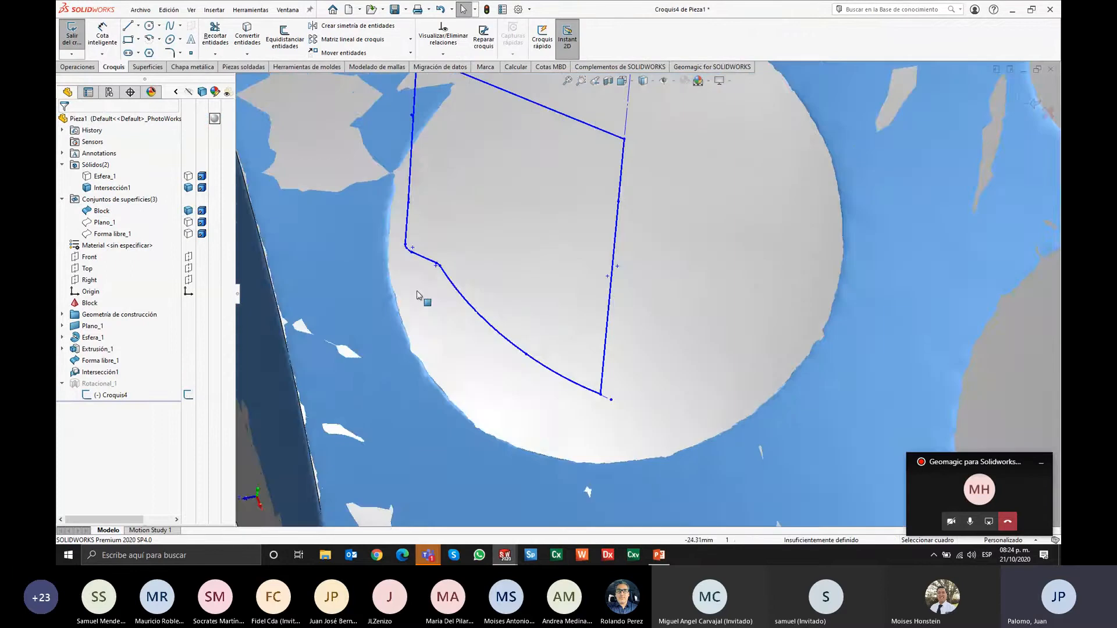
pyautogui.scroll(1, 740, 427)
pyautogui.scroll(3, 740, 426)
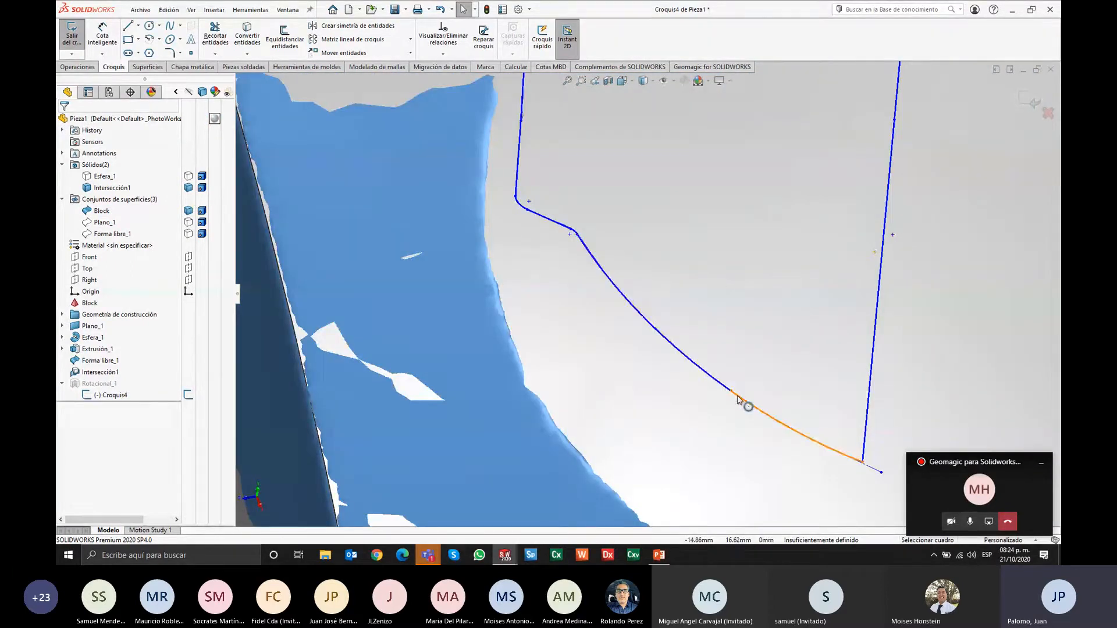
pyautogui.scroll(2, 750, 419)
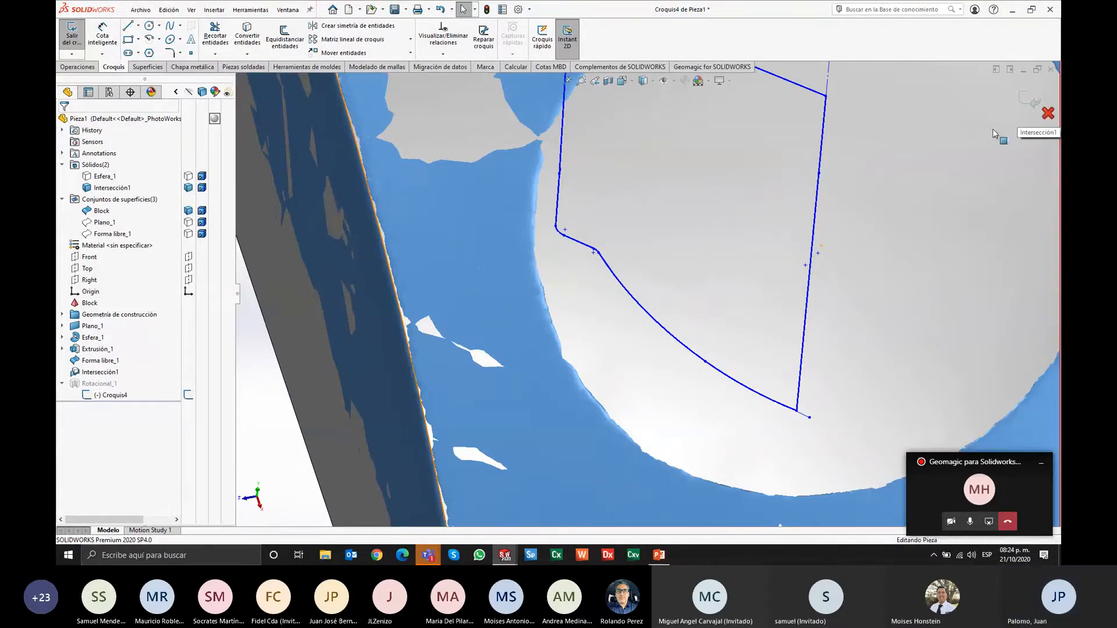
pyautogui.click(1033, 103)
pyautogui.scroll(4, 738, 291)
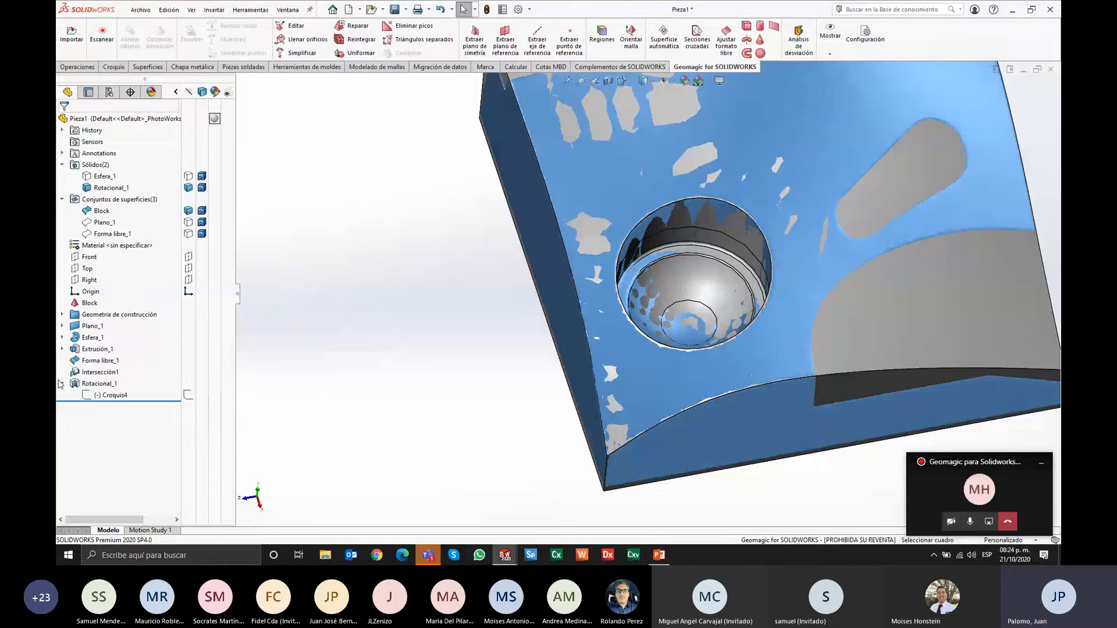
pyautogui.click(62, 384)
pyautogui.press('f')
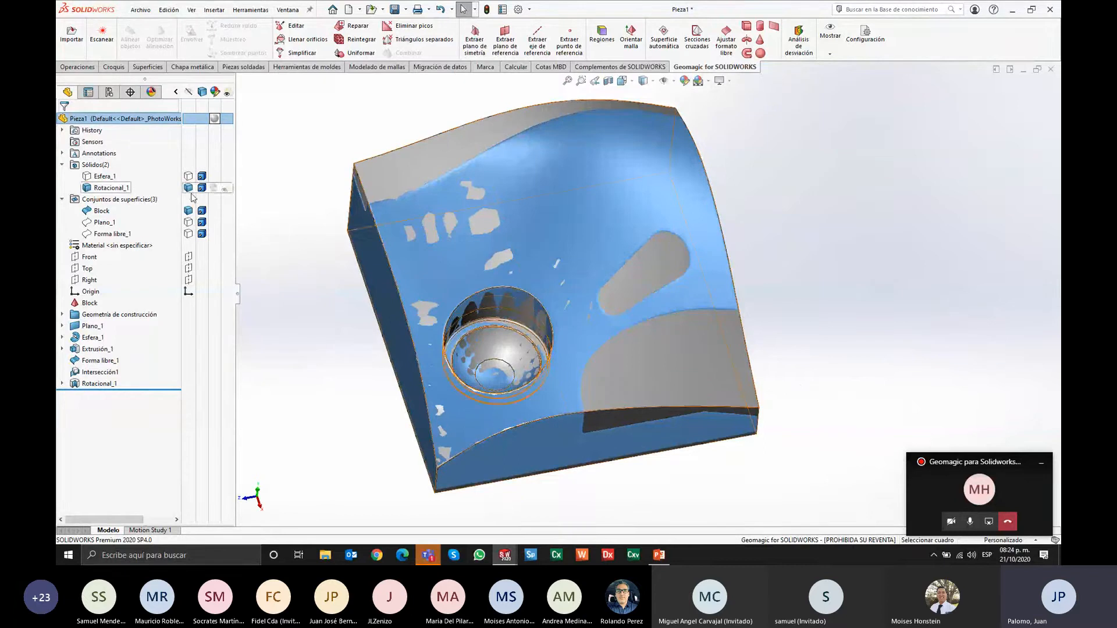
# Step: Start an extrusion fit for the elongated slot and select its full side wall on the mesh
pyautogui.click(747, 26)
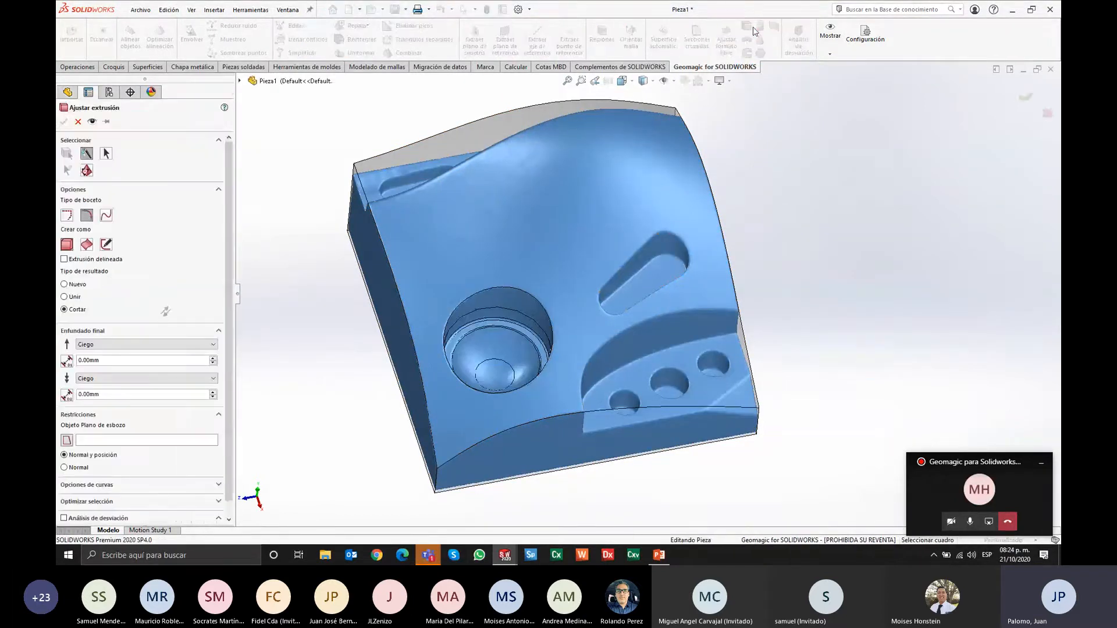
pyautogui.moveTo(730, 259); pyautogui.dragTo(711, 350, button='middle')
pyautogui.scroll(-5, 668, 299)
pyautogui.scroll(-3, 599, 308)
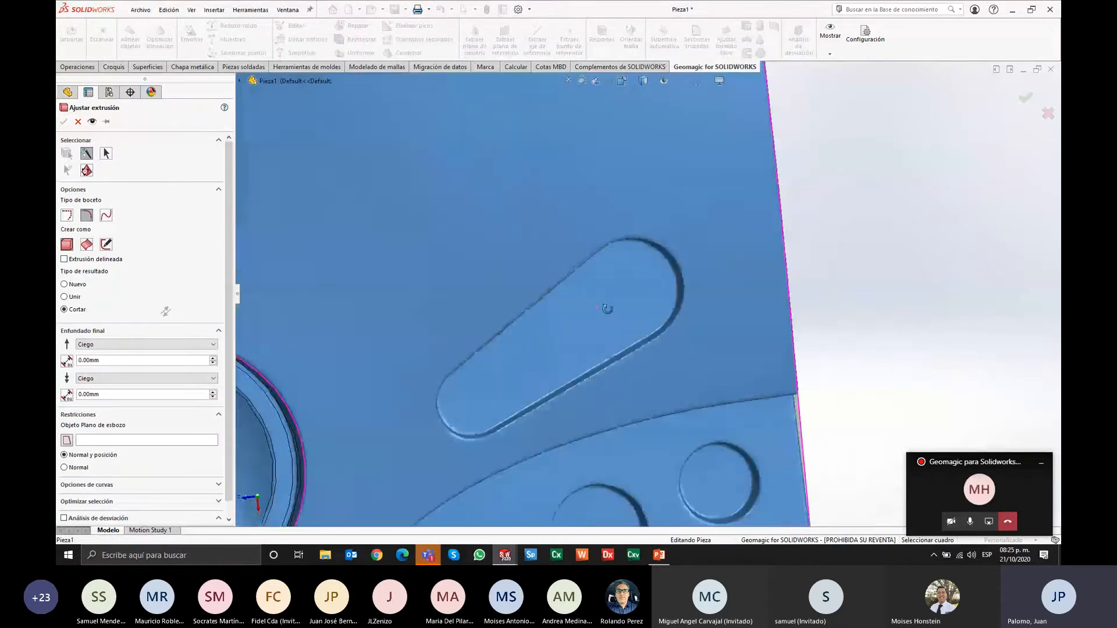
pyautogui.moveTo(602, 310); pyautogui.dragTo(619, 264, button='middle')
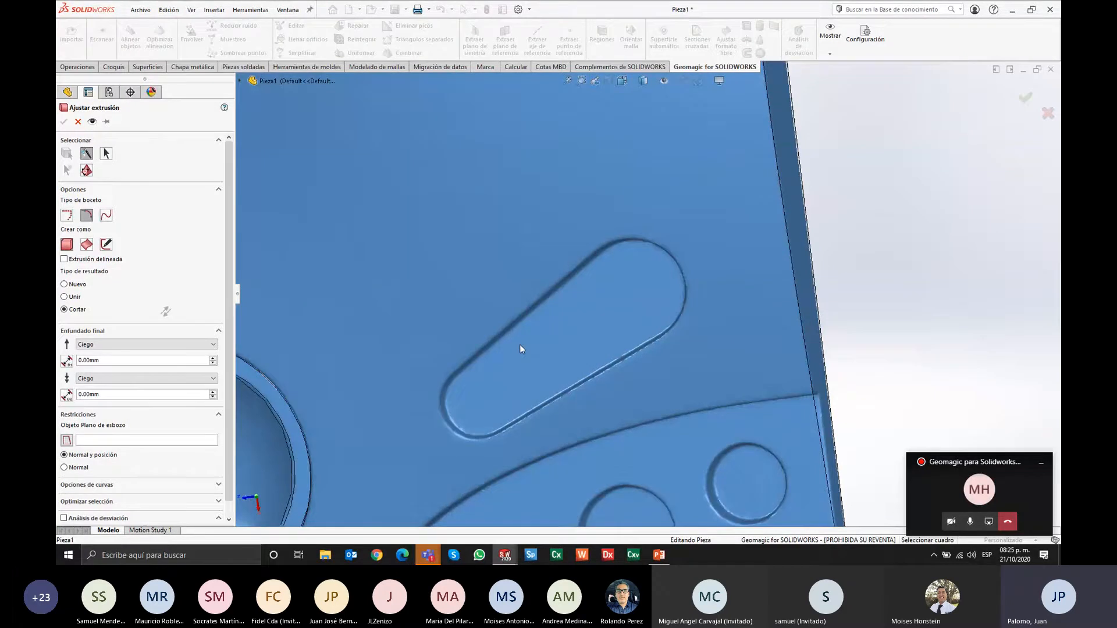
pyautogui.moveTo(801, 462); pyautogui.dragTo(721, 327, button='middle')
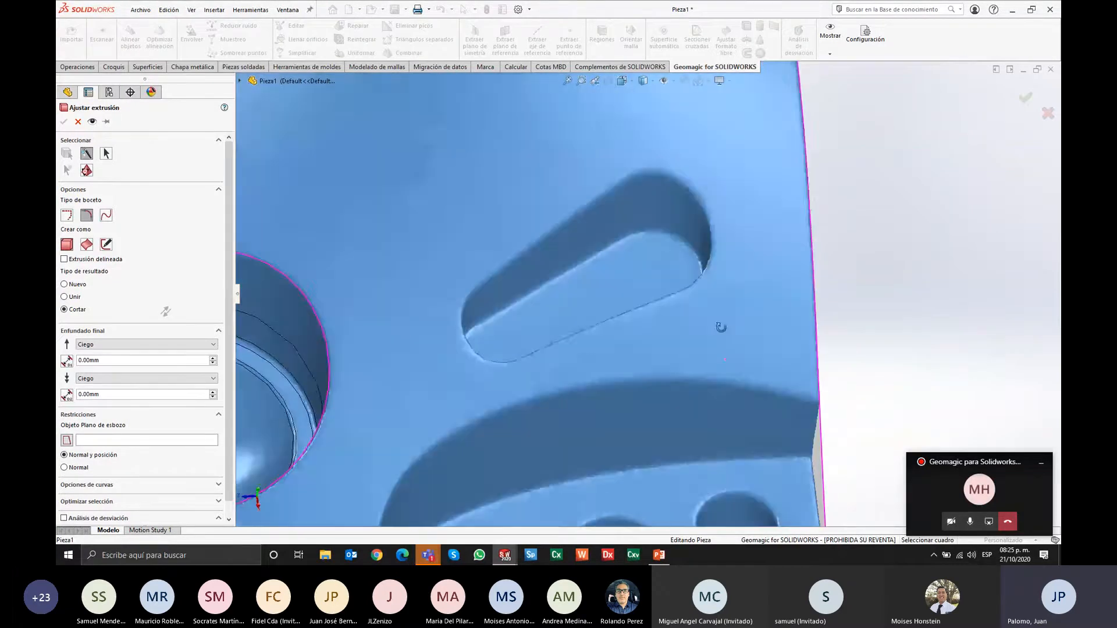
pyautogui.click(657, 226)
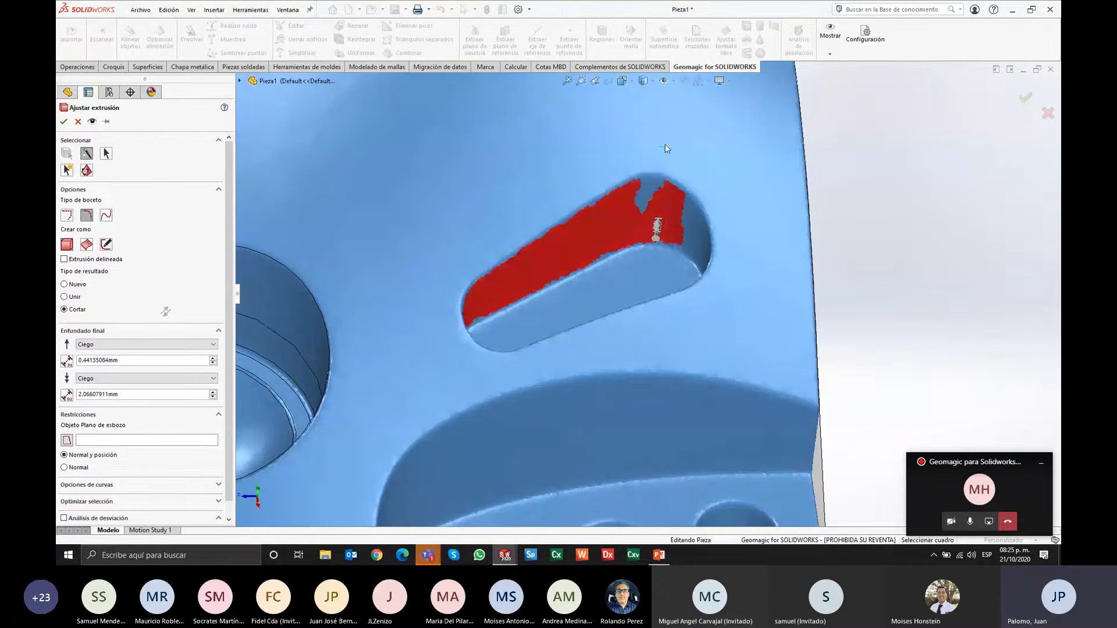
pyautogui.moveTo(777, 207); pyautogui.dragTo(654, 178, button='middle')
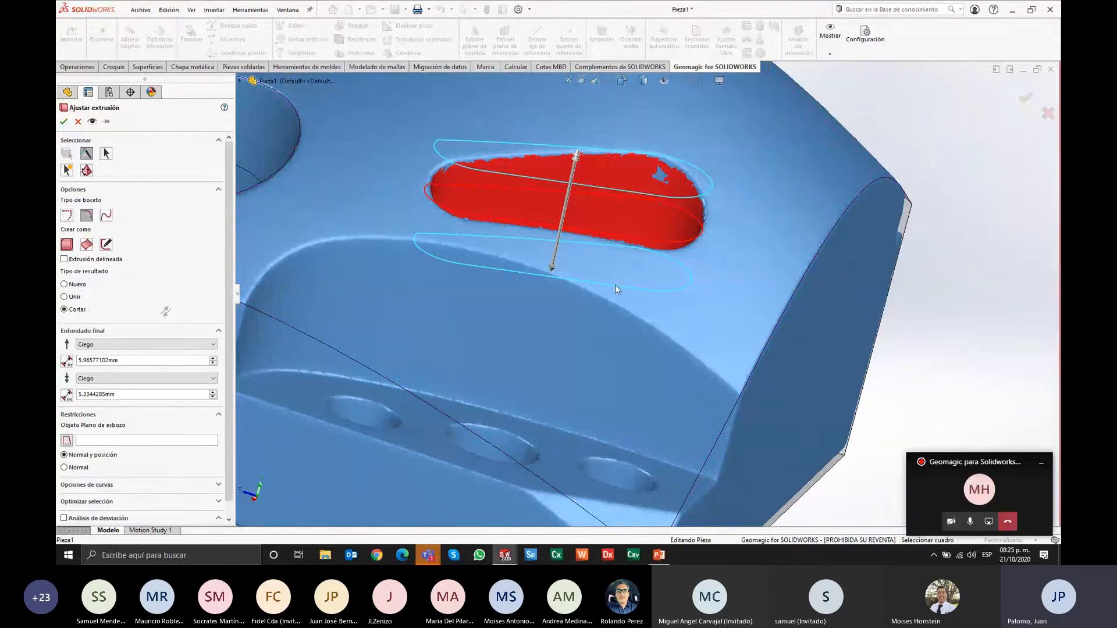
# Step: Enable Extrusión delineada, extend the second depth to about 12.57 mm beyond the top surface, and create the slot cut
pyautogui.keyDown('ctrl'); pyautogui.moveTo(615, 285); pyautogui.dragTo(703, 351, button='middle'); pyautogui.keyUp('ctrl')
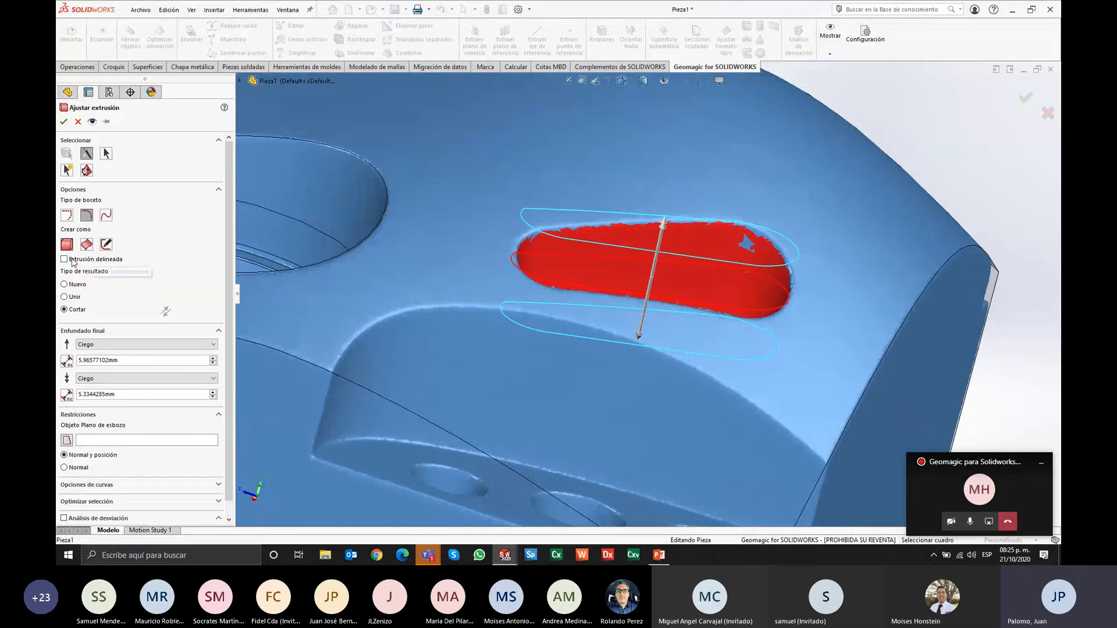
pyautogui.click(111, 261)
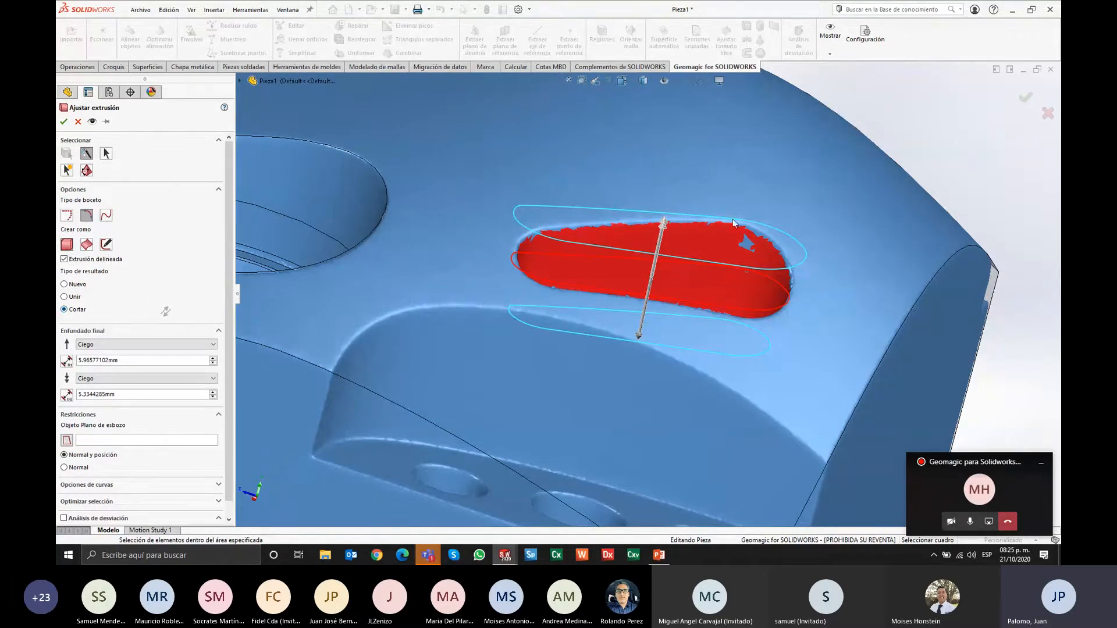
pyautogui.moveTo(665, 223); pyautogui.dragTo(687, 174)
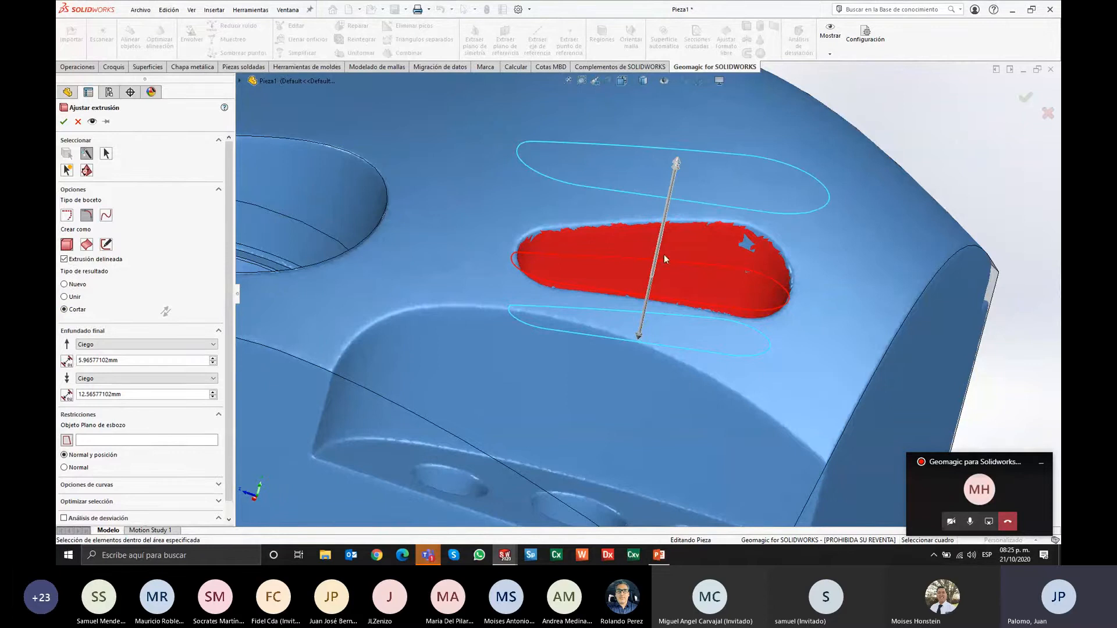
pyautogui.click(64, 122)
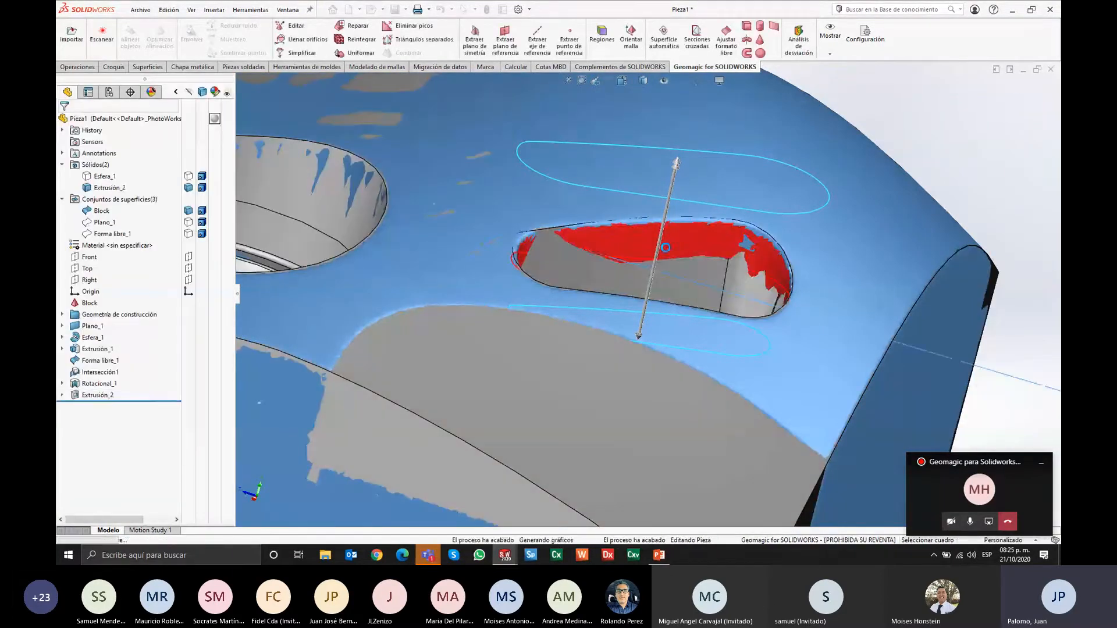
pyautogui.moveTo(656, 228); pyautogui.dragTo(708, 293, button='middle')
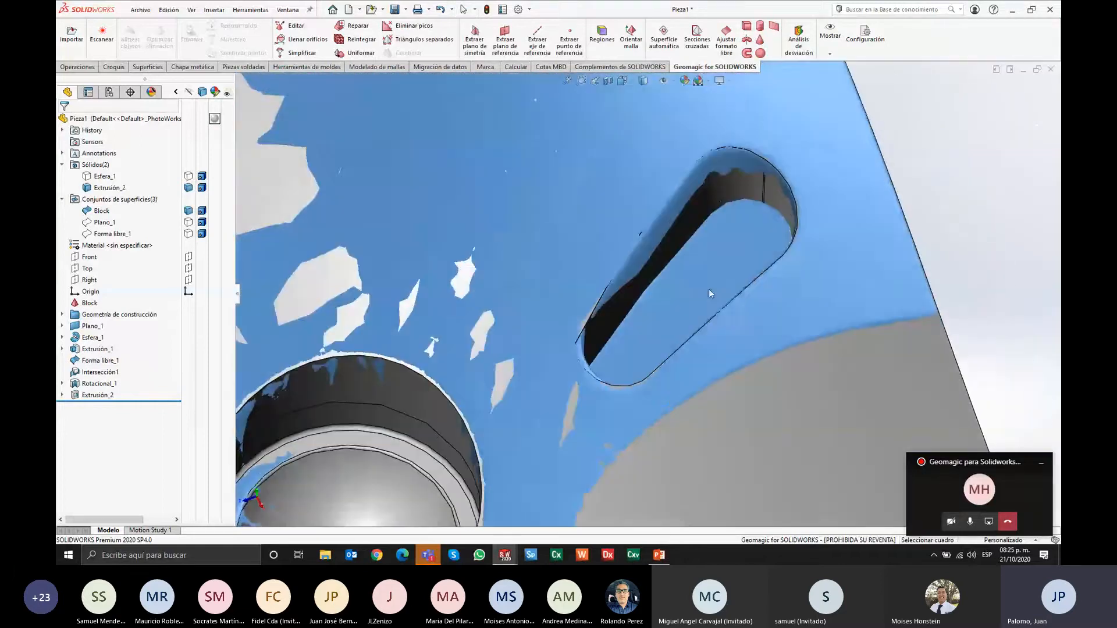
pyautogui.scroll(5, 708, 289)
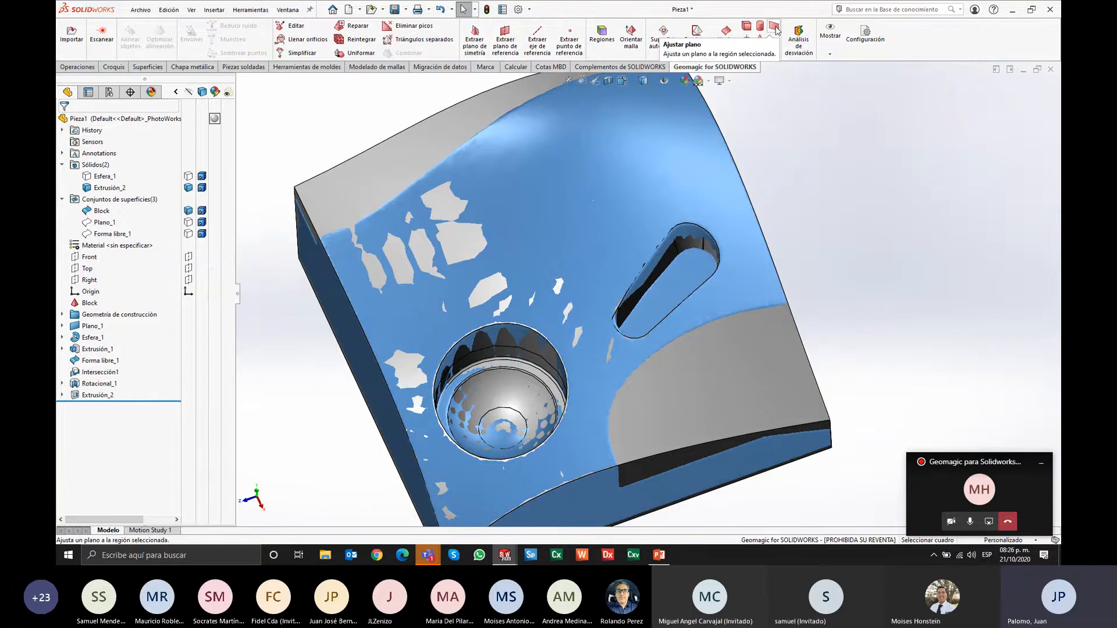
# Step: Extract a reference plane from the flat mesh floor surrounding the three round holes
pyautogui.click(505, 39)
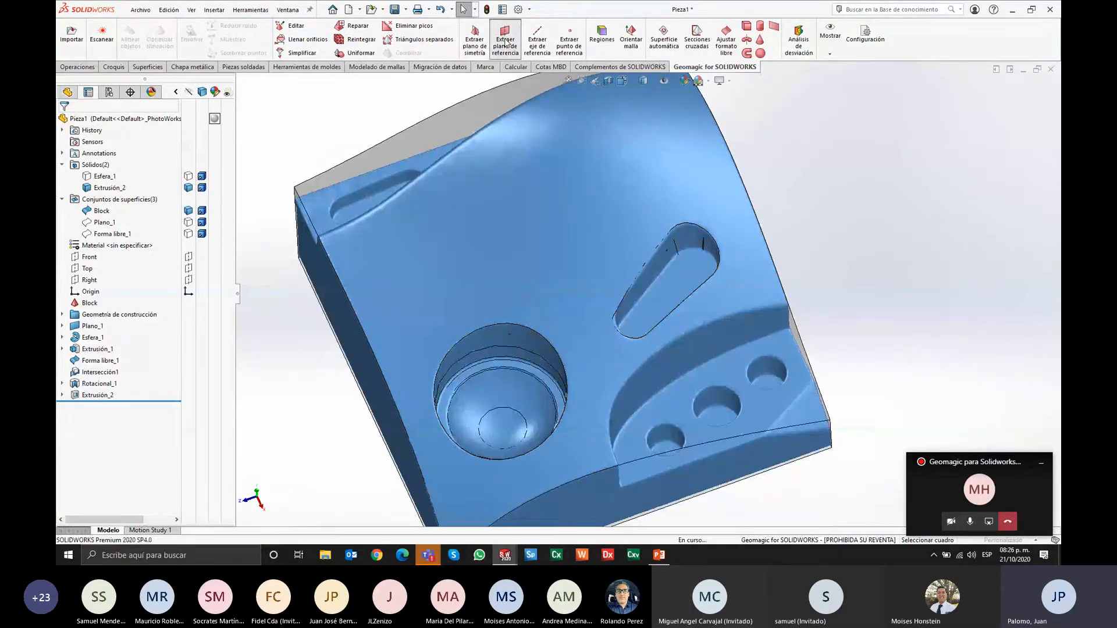
pyautogui.scroll(-8, 726, 460)
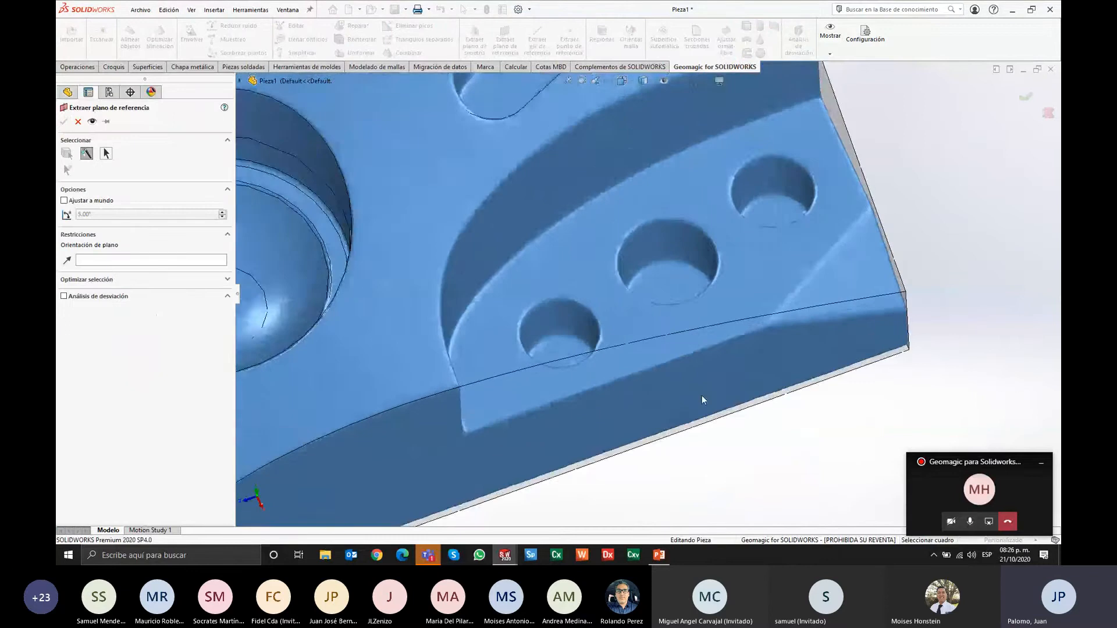
pyautogui.moveTo(668, 268); pyautogui.dragTo(668, 259, button='middle')
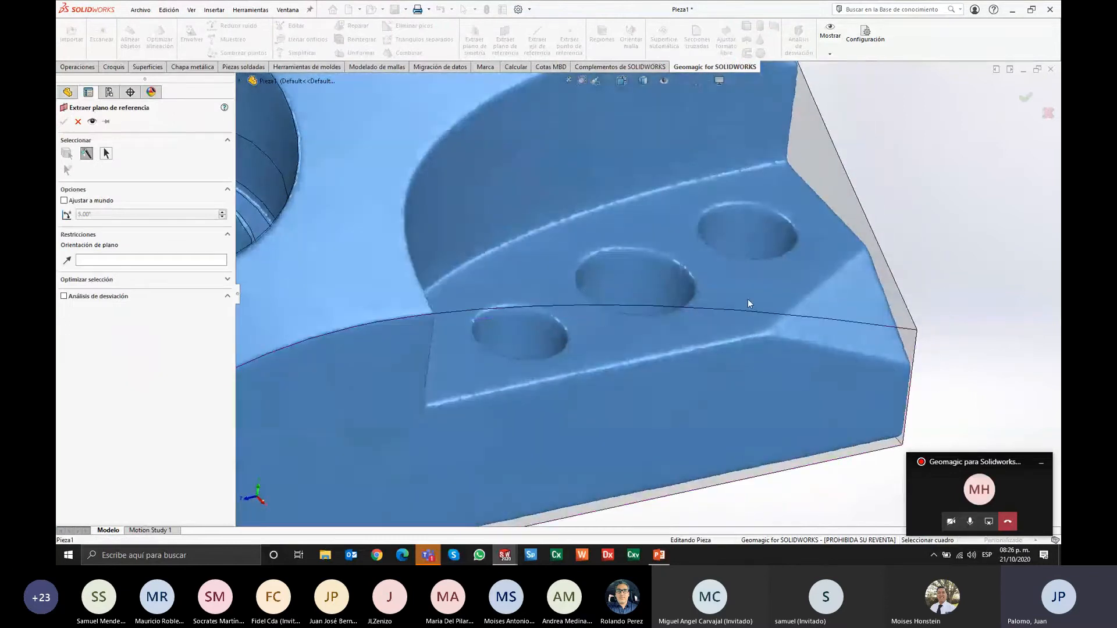
pyautogui.click(748, 299)
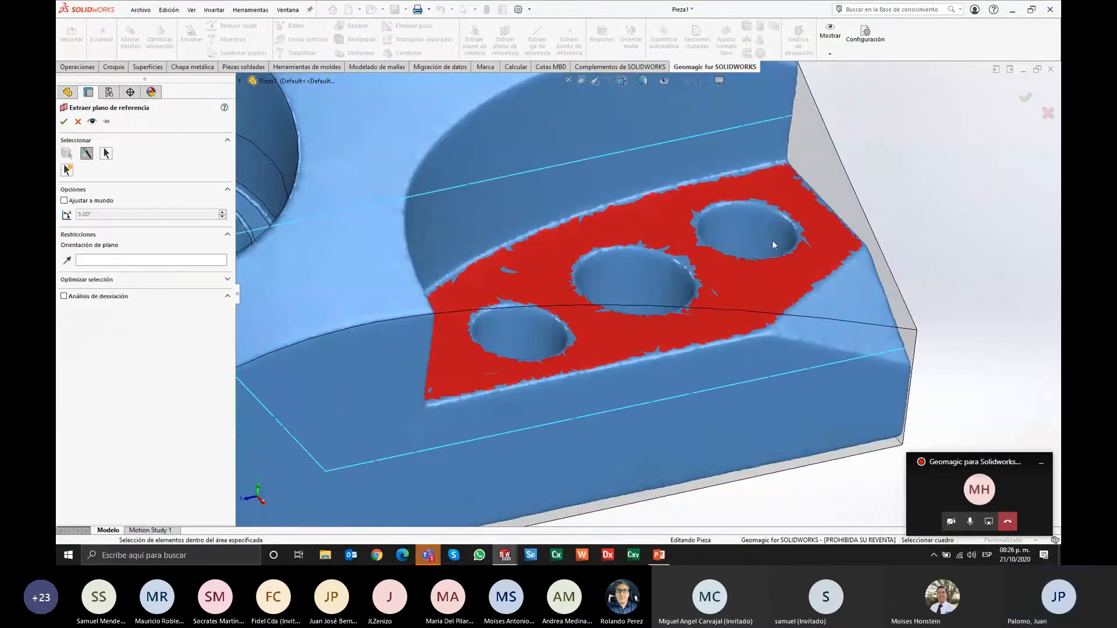
pyautogui.scroll(5, 630, 238)
pyautogui.moveTo(711, 298); pyautogui.dragTo(613, 252, button='middle')
pyautogui.click(65, 121)
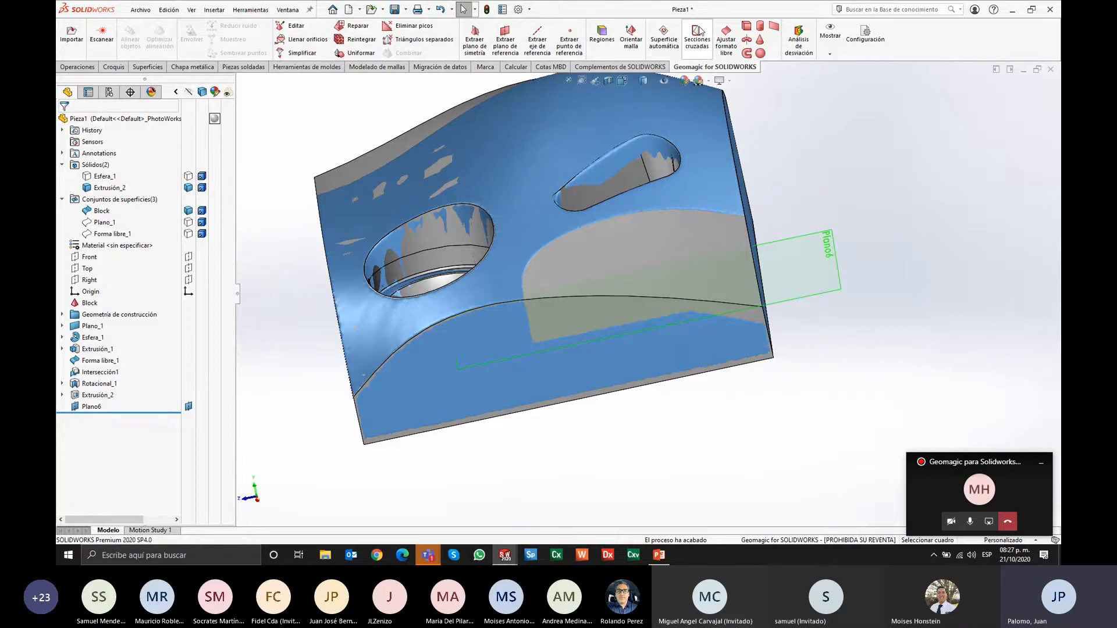
pyautogui.click(698, 36)
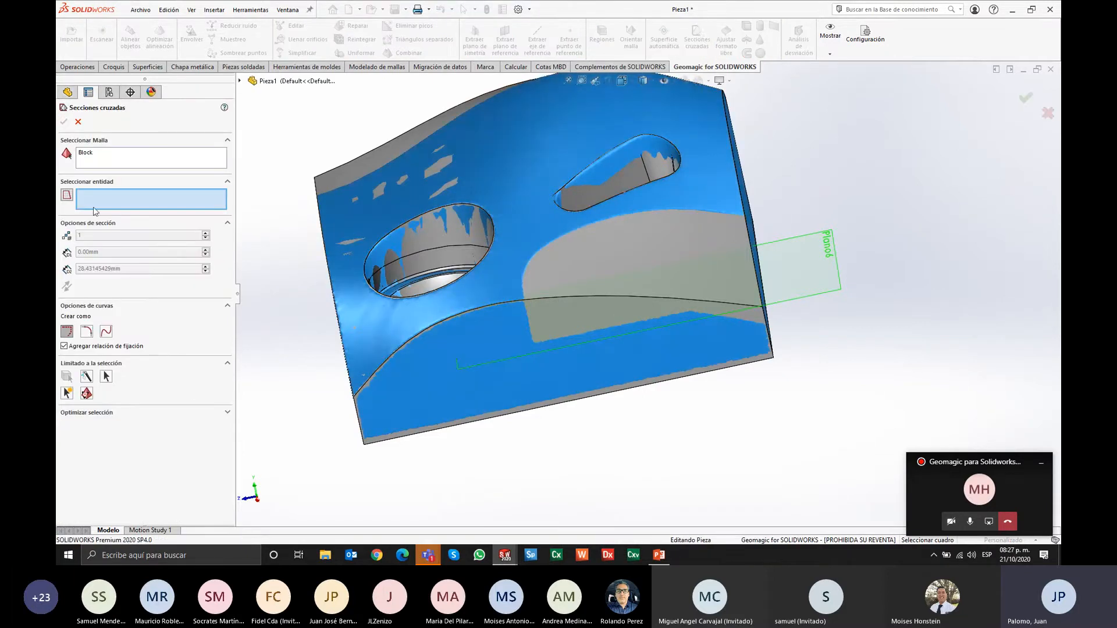
pyautogui.moveTo(402, 297); pyautogui.dragTo(486, 324, button='middle')
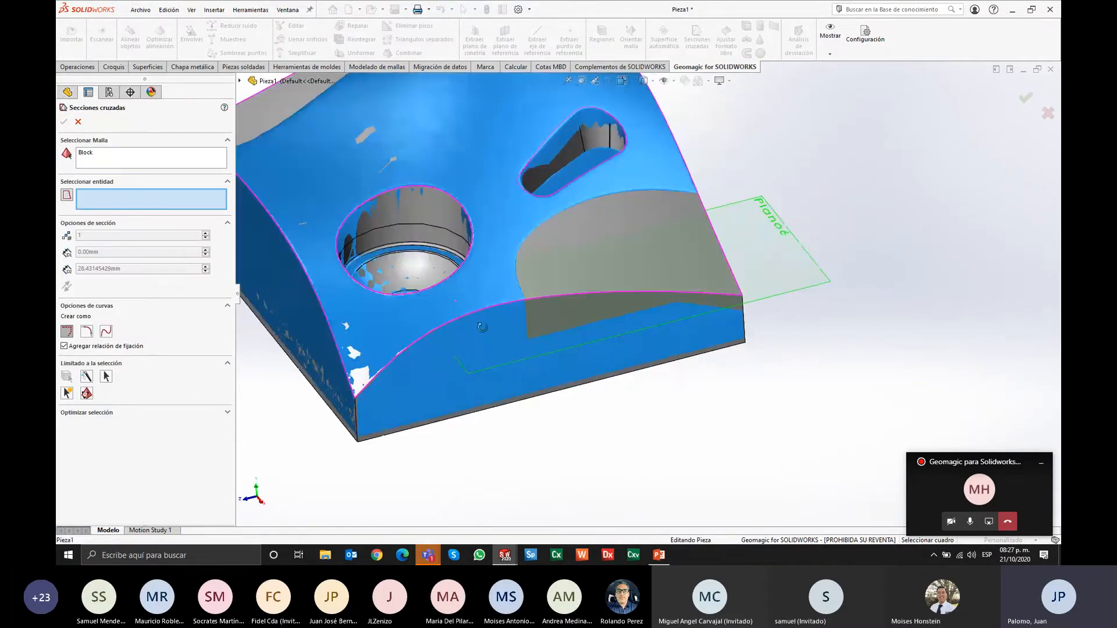
pyautogui.click(750, 247)
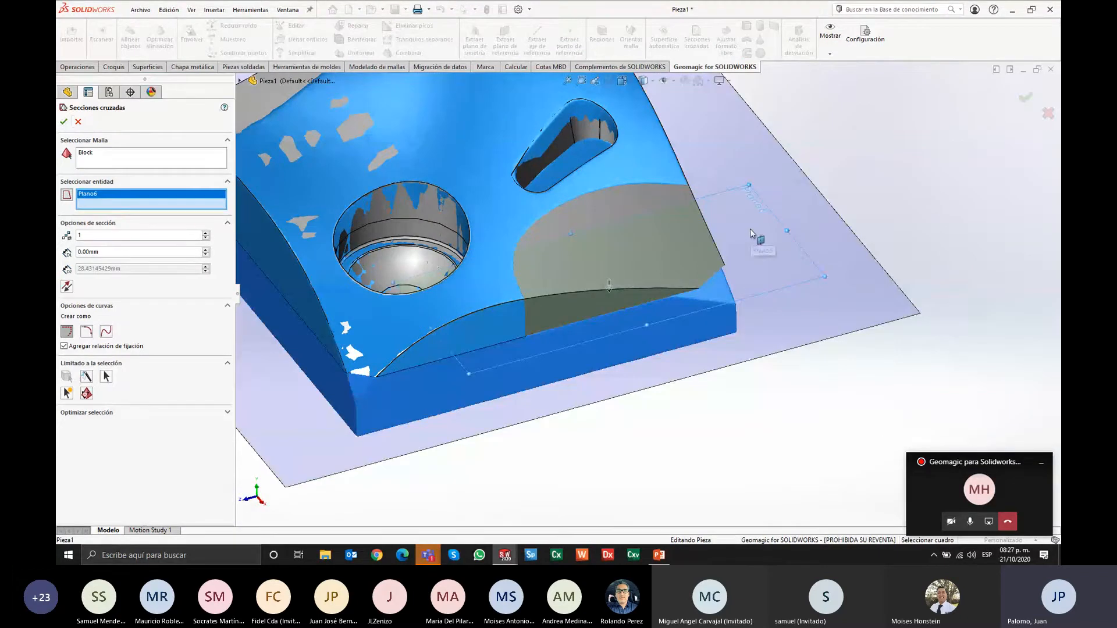
pyautogui.click(78, 122)
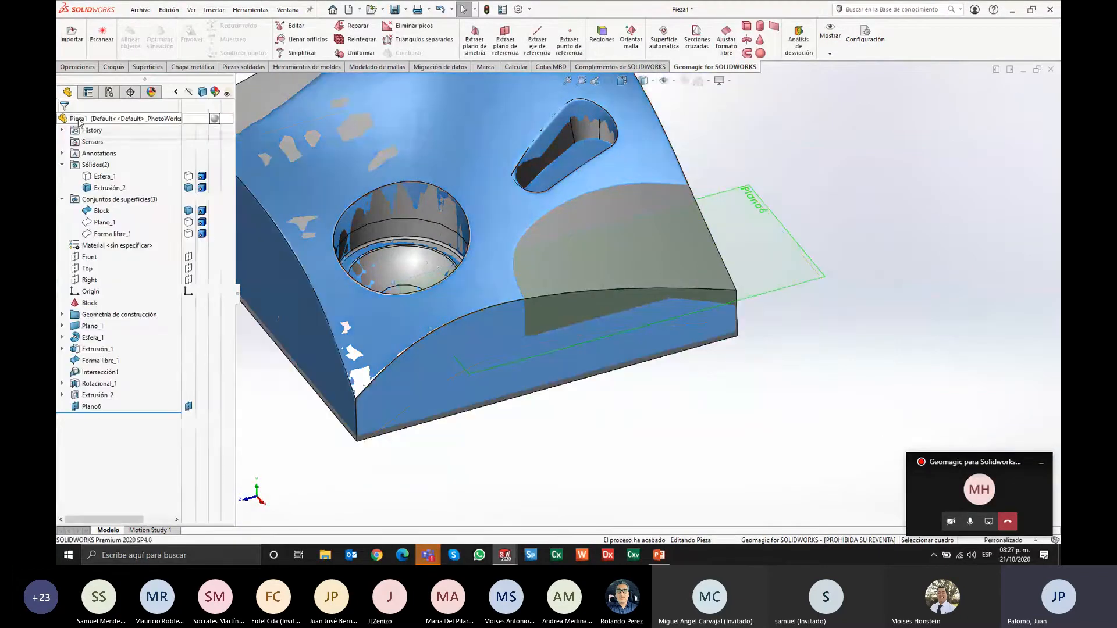
# Step: Hide the Extrusión_2 solid and set up a cross section of the Block mesh on Plano6
pyautogui.click(188, 187)
pyautogui.click(810, 139)
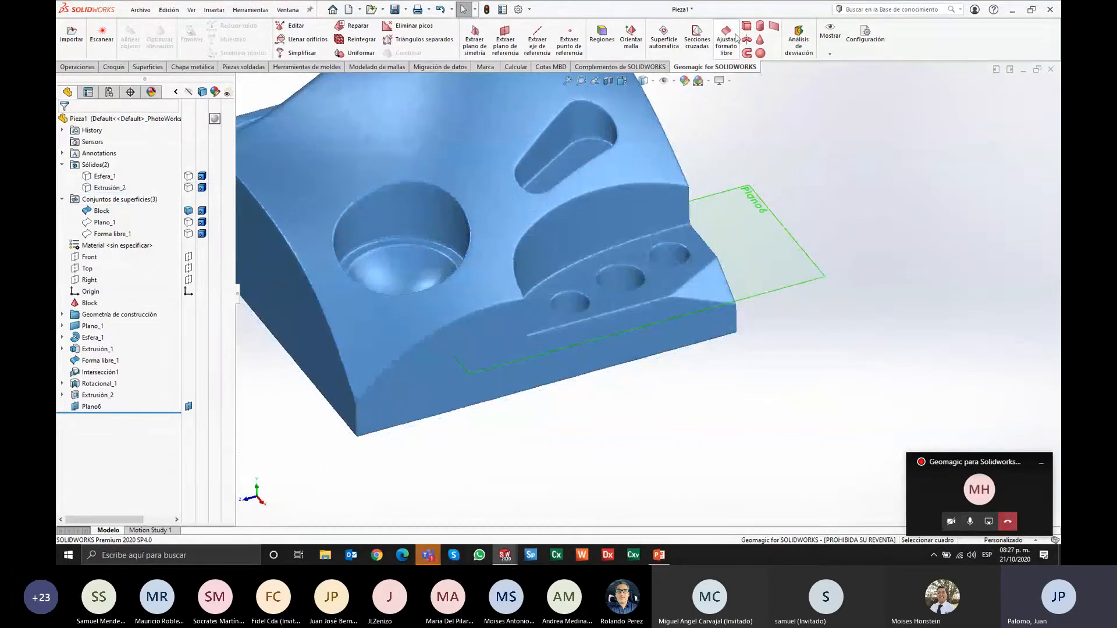
pyautogui.click(700, 42)
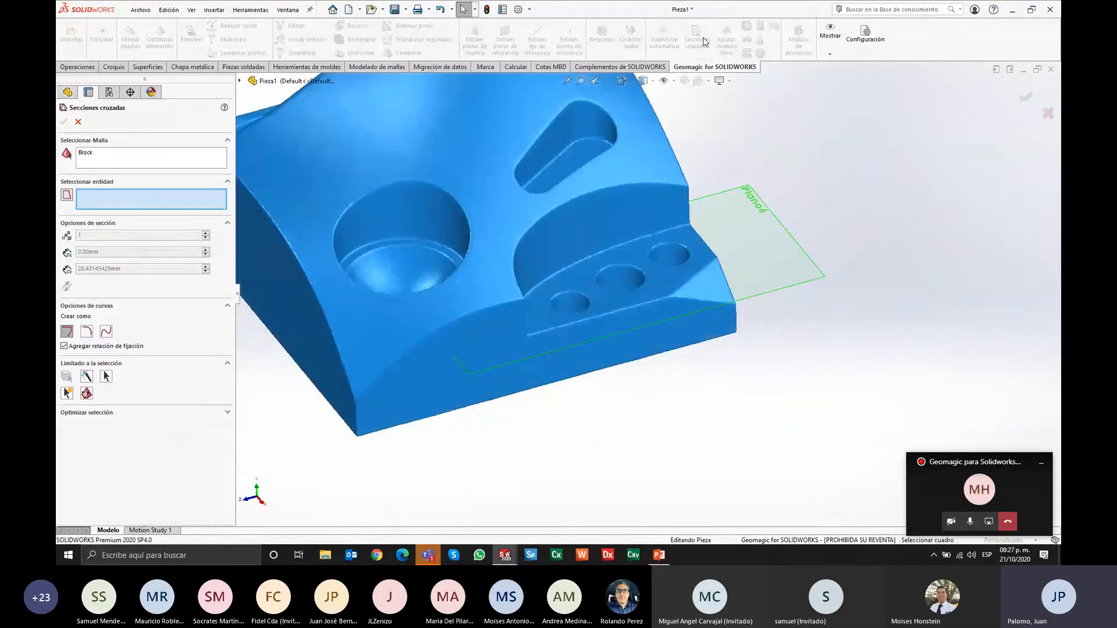
pyautogui.click(756, 236)
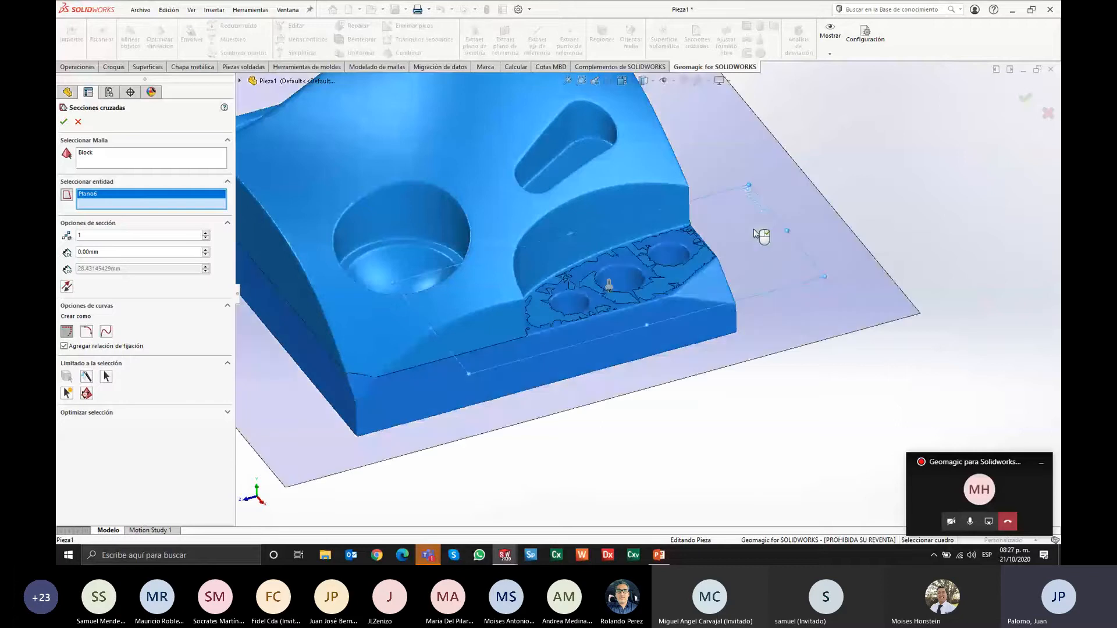
# Step: Examine the Plano6 section curve around the mesh, especially along the corner recess floor and its three holes
pyautogui.scroll(-5, 538, 316)
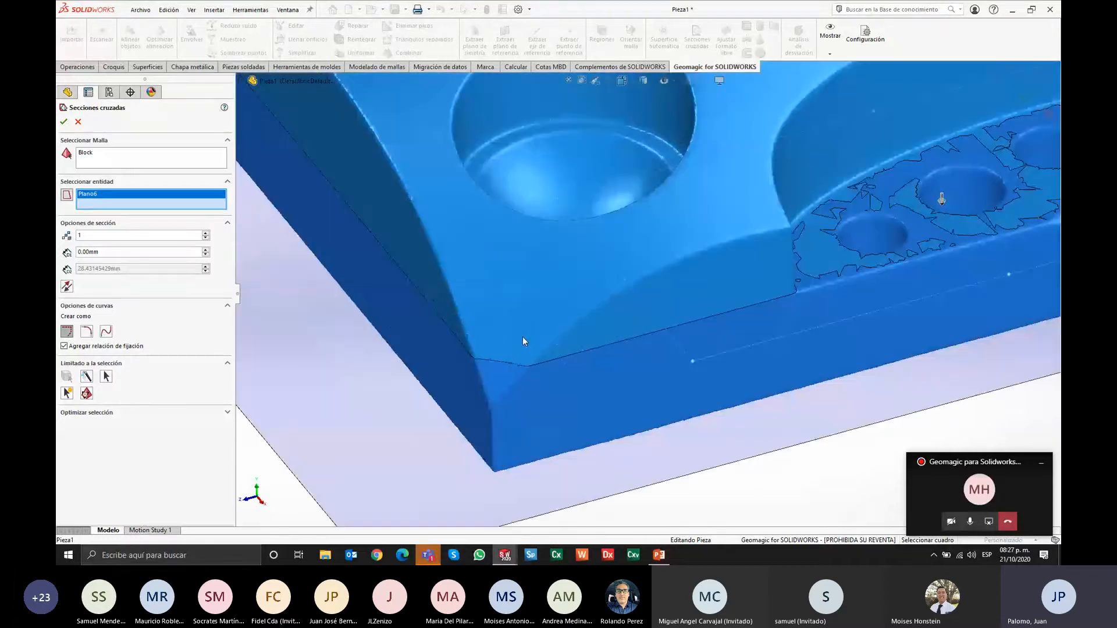
pyautogui.scroll(-3, 648, 321)
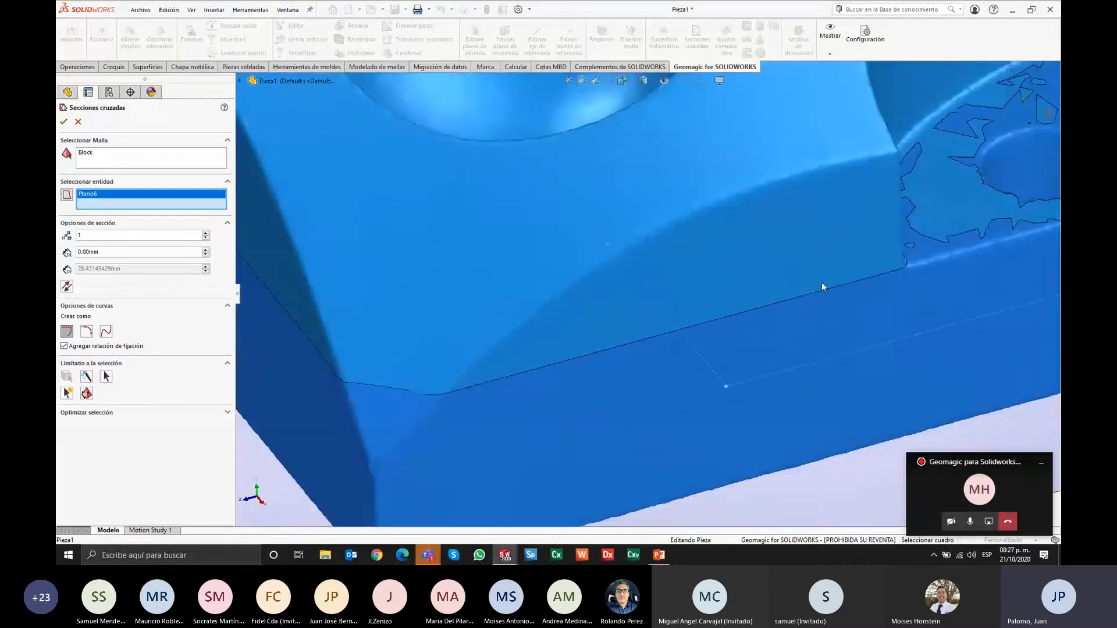
pyautogui.moveTo(821, 284); pyautogui.dragTo(635, 278, button='middle')
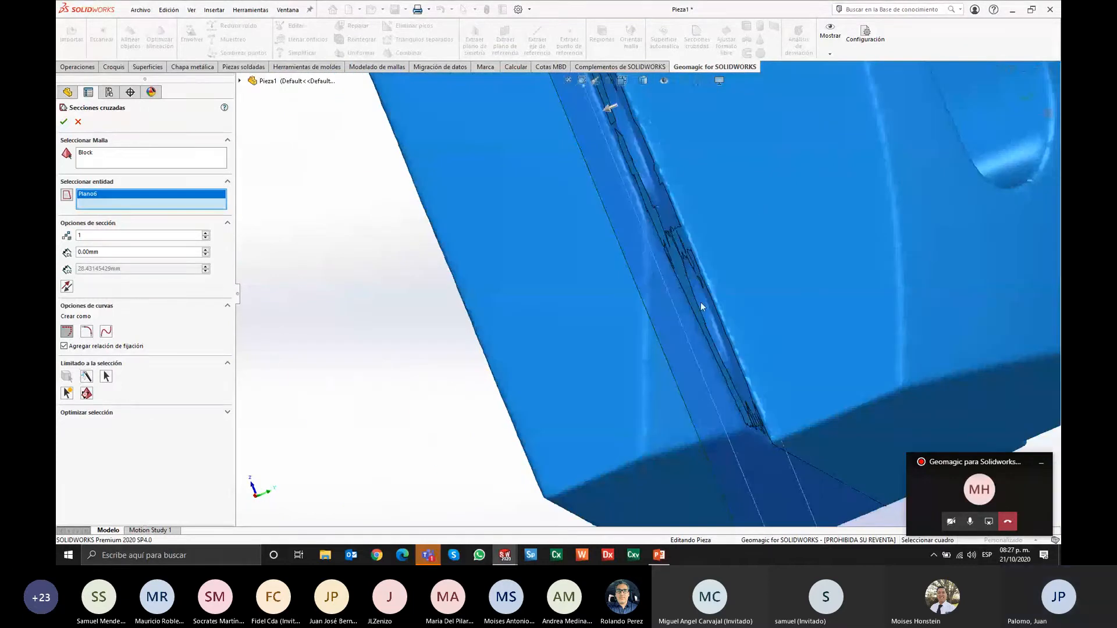
pyautogui.scroll(2, 720, 303)
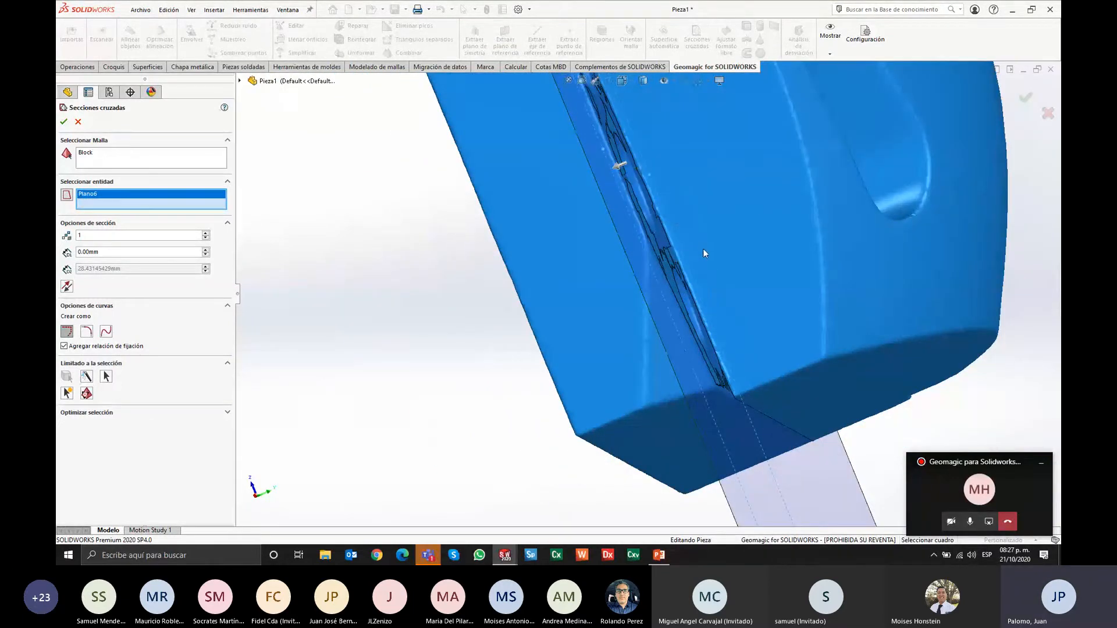
pyautogui.scroll(4, 703, 249)
pyautogui.moveTo(703, 249); pyautogui.dragTo(690, 319, button='middle')
pyautogui.scroll(-3, 688, 335)
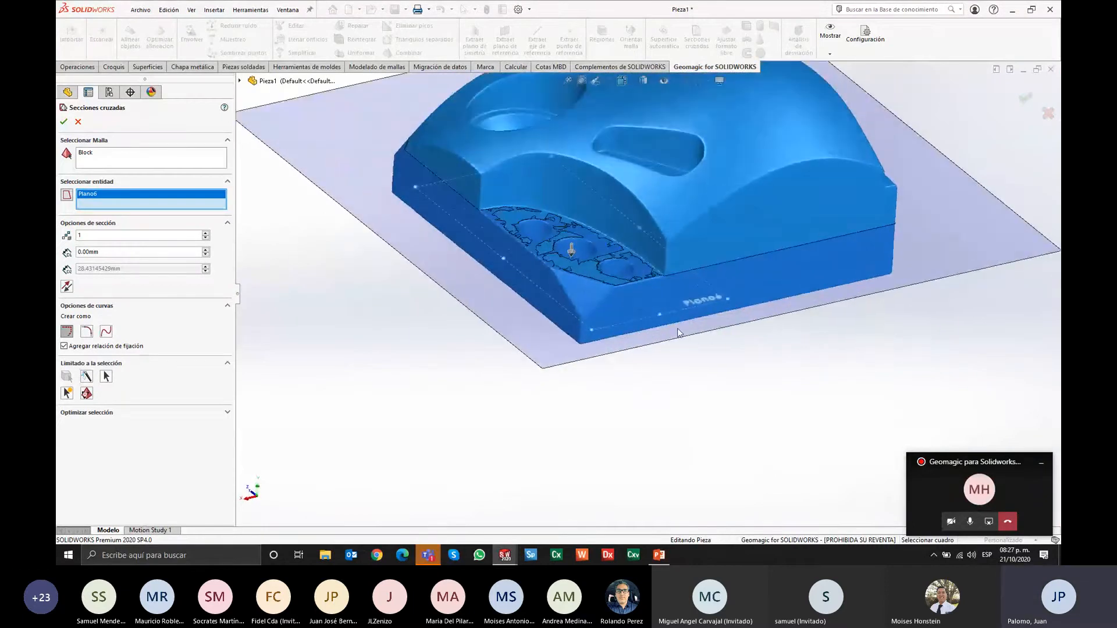
pyautogui.moveTo(497, 343); pyautogui.dragTo(460, 428, button='middle')
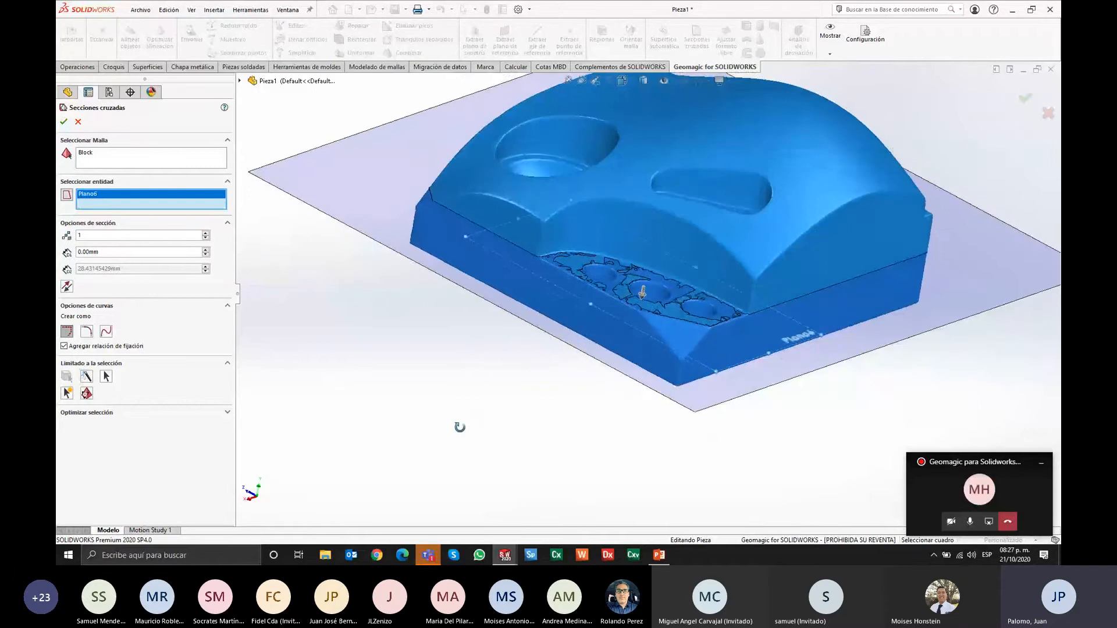
pyautogui.scroll(-6, 640, 291)
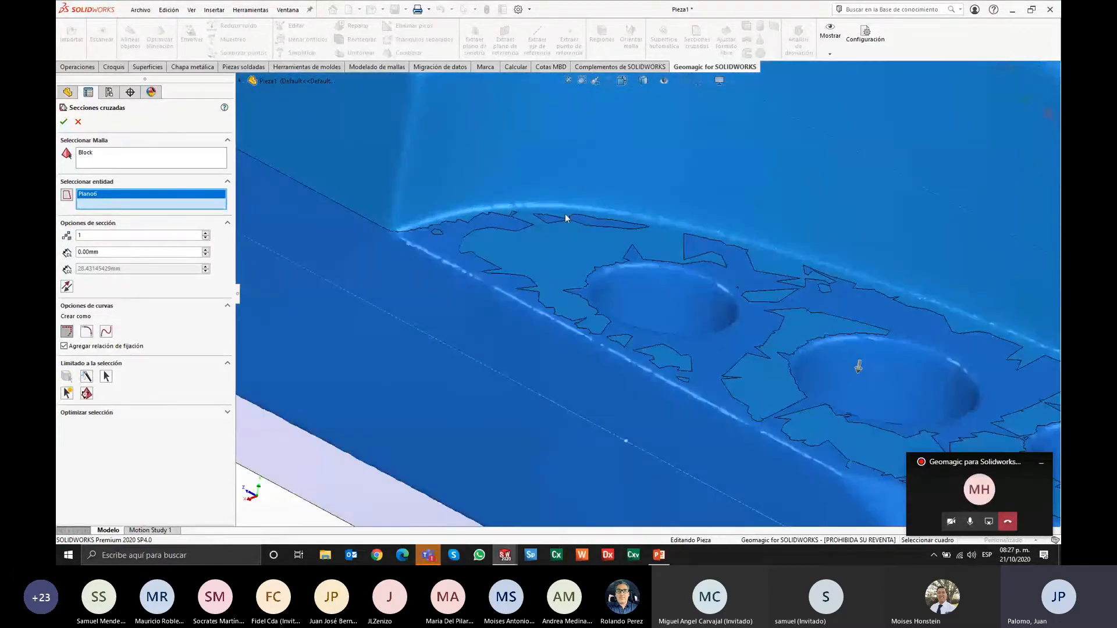
pyautogui.scroll(8, 596, 222)
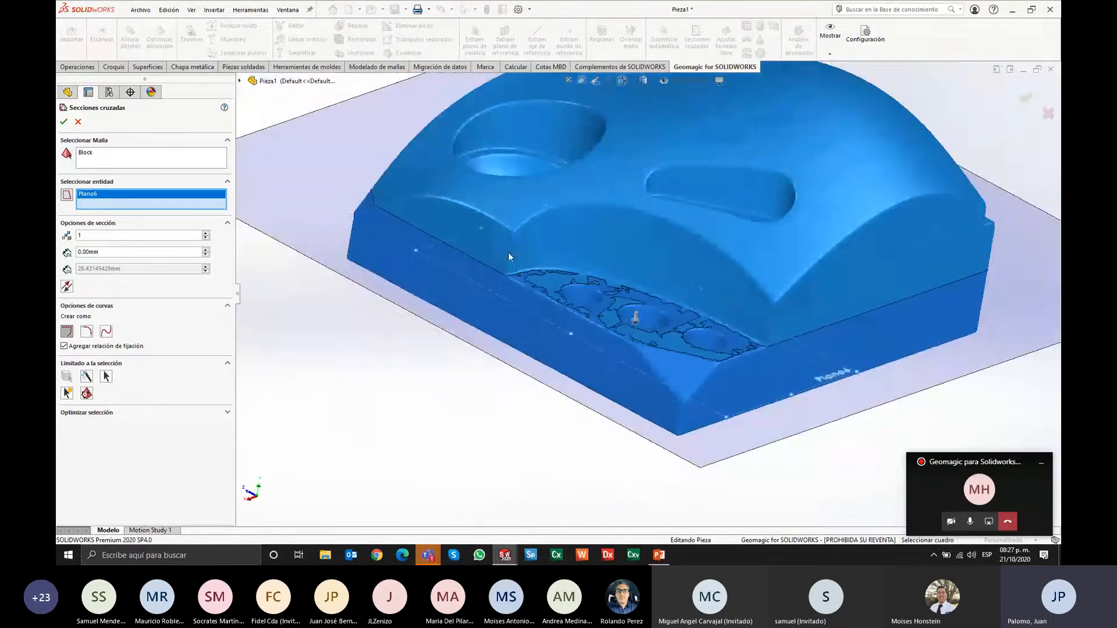
# Step: Offset the cross section 4.80 mm above Plano6 and check its curve along the recess's curved wall
pyautogui.moveTo(635, 317); pyautogui.dragTo(642, 294)
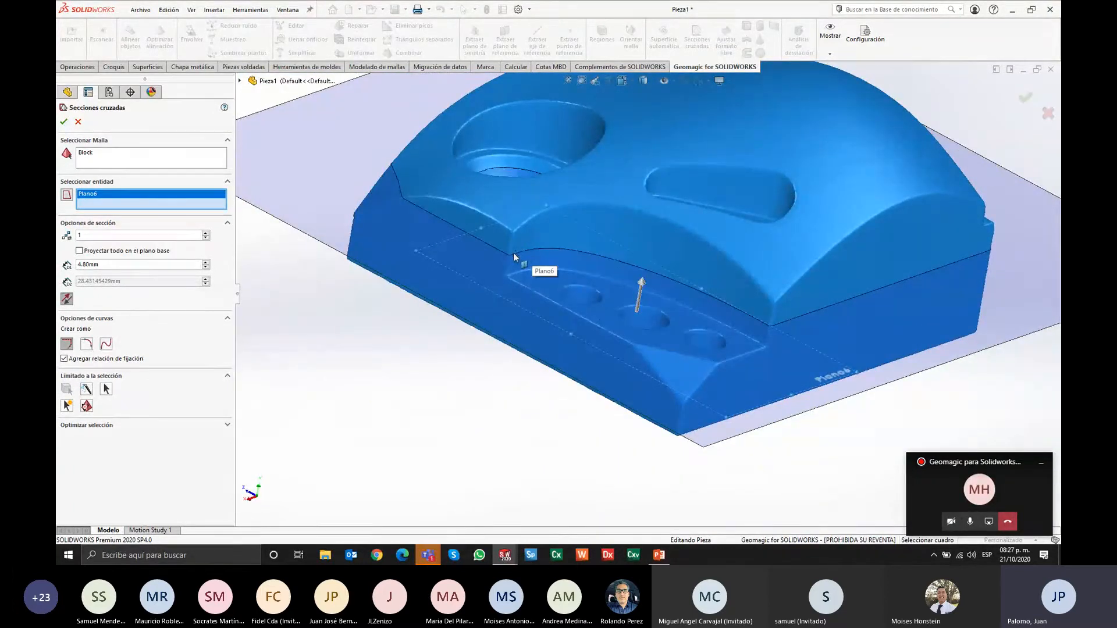
pyautogui.scroll(-5, 709, 302)
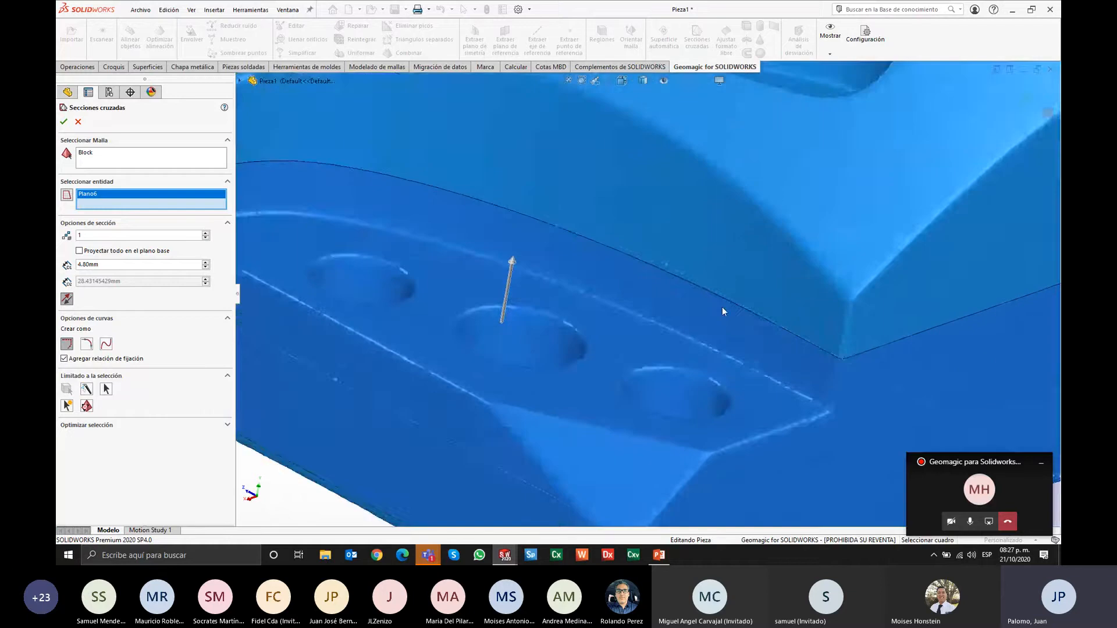
pyautogui.scroll(5, 573, 230)
pyautogui.moveTo(574, 229); pyautogui.dragTo(692, 372, button='middle')
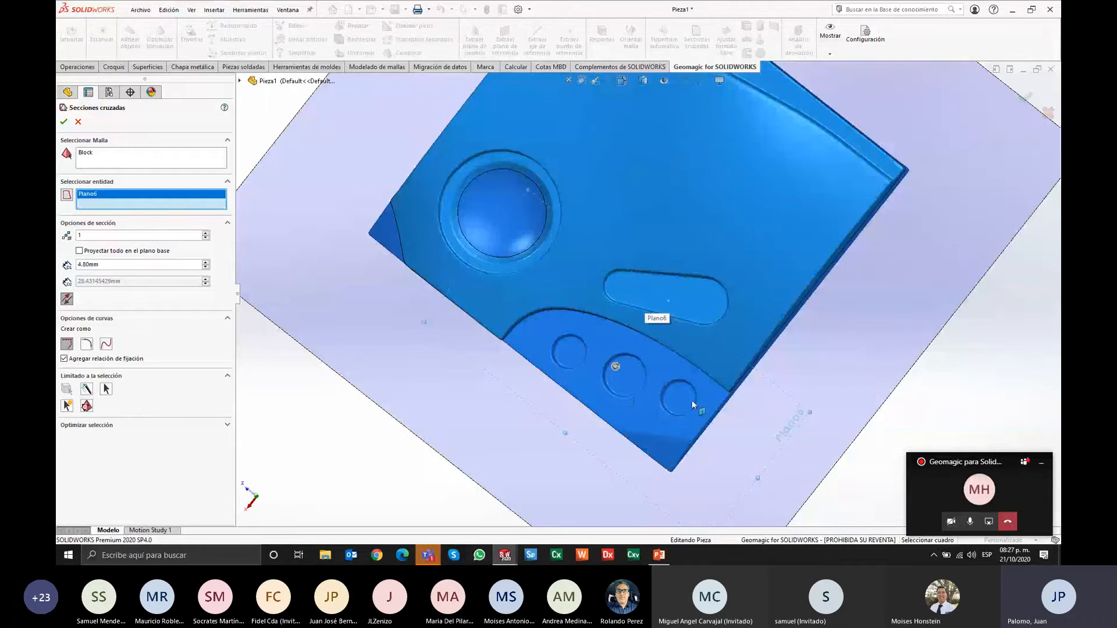
# Step: Compare the section curve along the recess wall as arcs and as a spline, and return it to polyline form
pyautogui.moveTo(769, 362); pyautogui.dragTo(631, 257, button='middle')
pyautogui.scroll(-5, 630, 257)
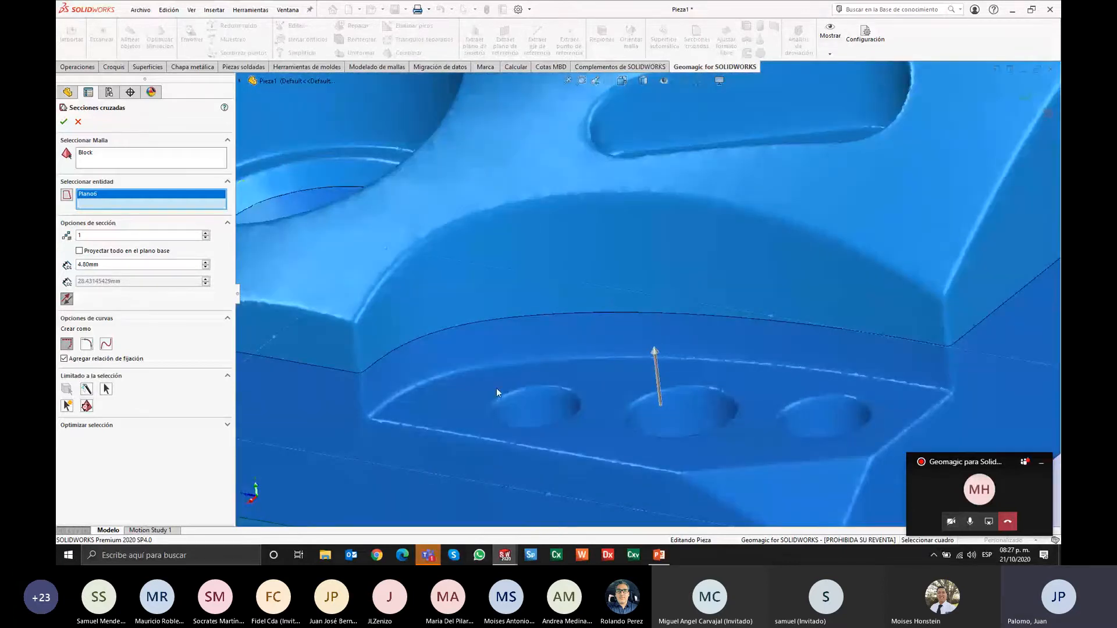
pyautogui.scroll(4, 560, 371)
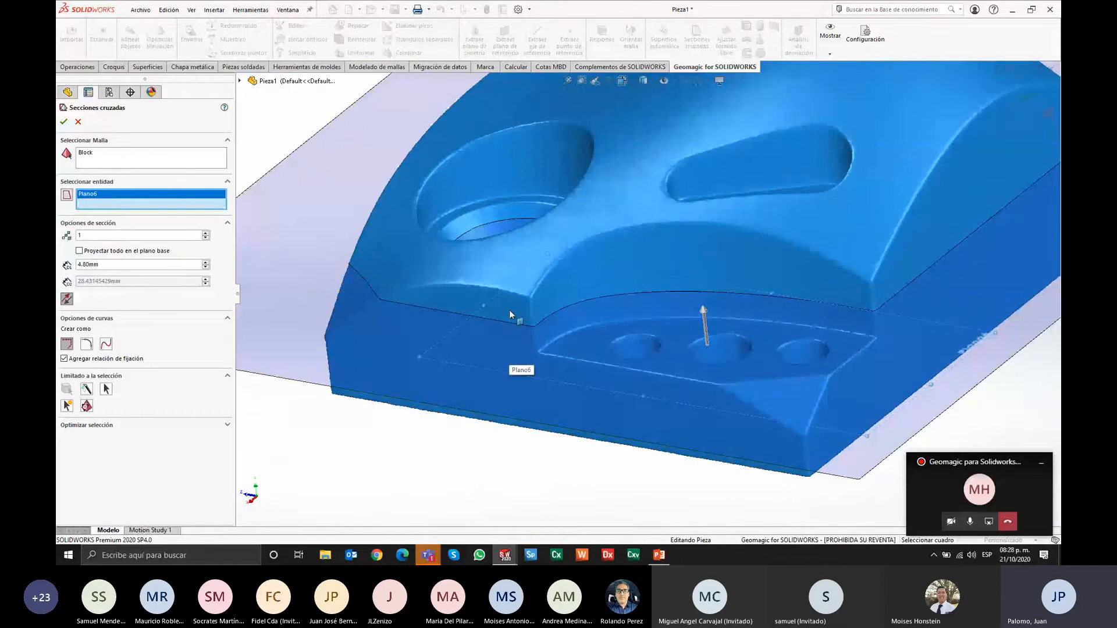
pyautogui.click(86, 345)
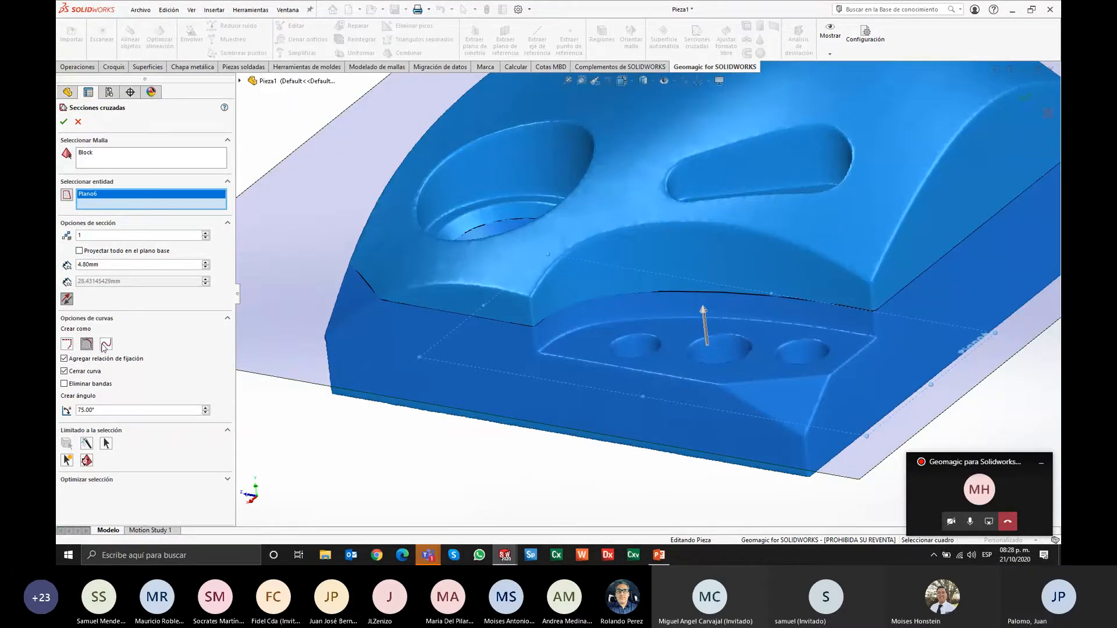
pyautogui.click(105, 344)
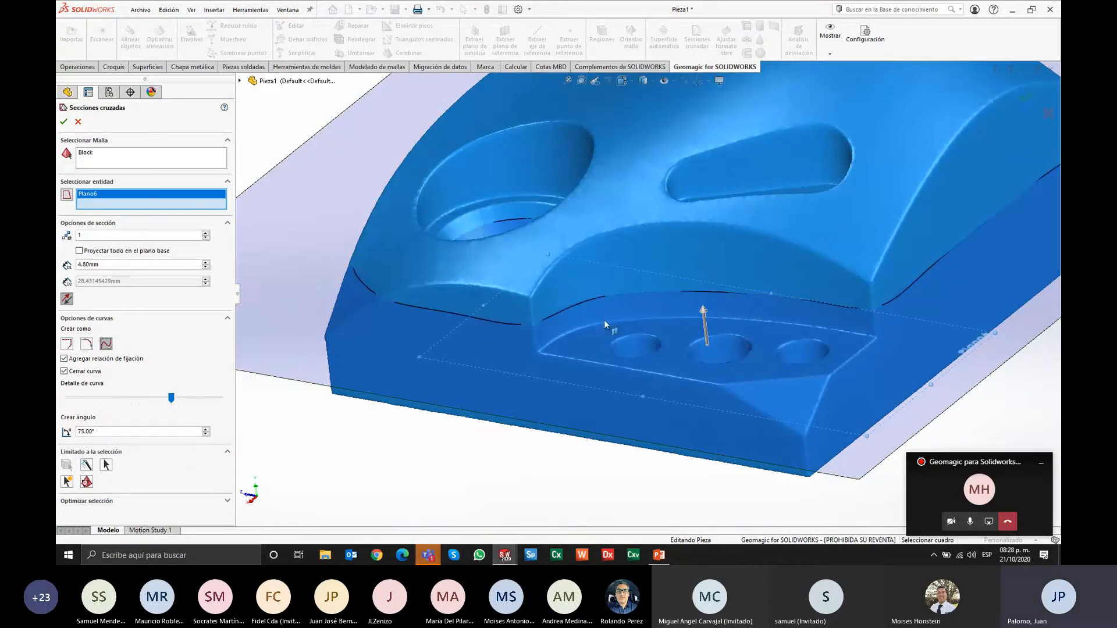
pyautogui.scroll(-3, 604, 320)
pyautogui.scroll(-3, 608, 404)
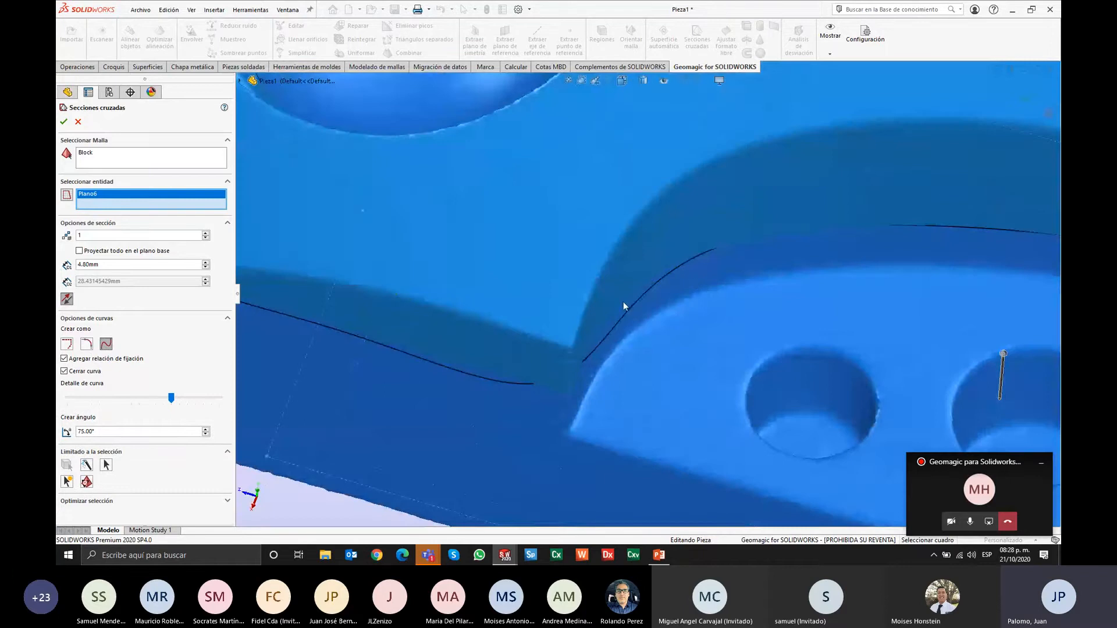
pyautogui.moveTo(580, 353); pyautogui.dragTo(578, 413, button='middle')
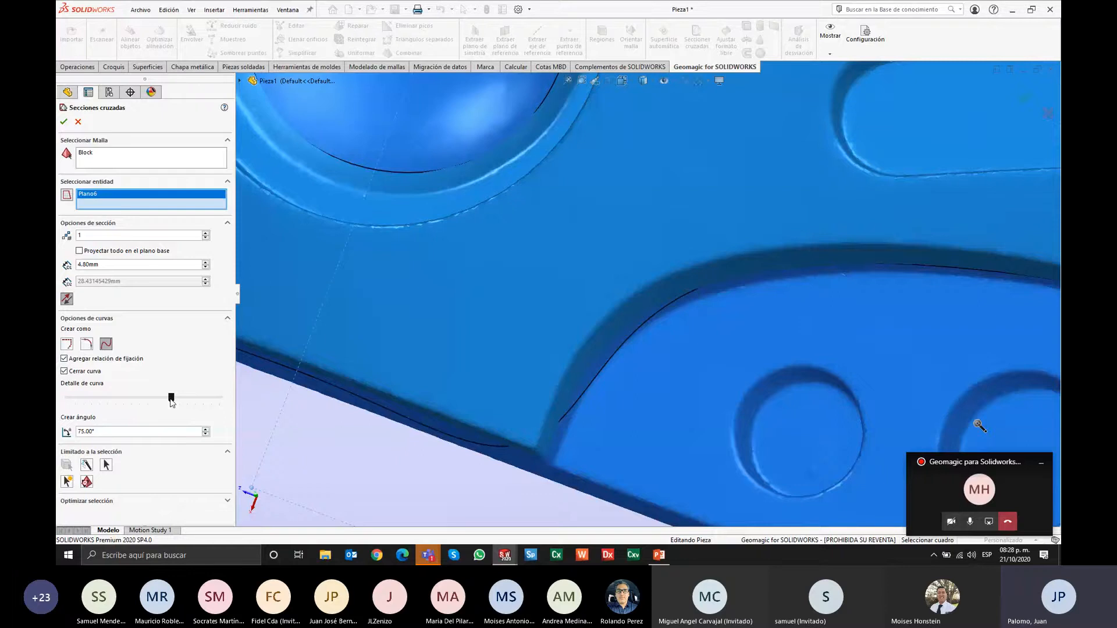
pyautogui.moveTo(242, 379); pyautogui.dragTo(331, 384, button='middle')
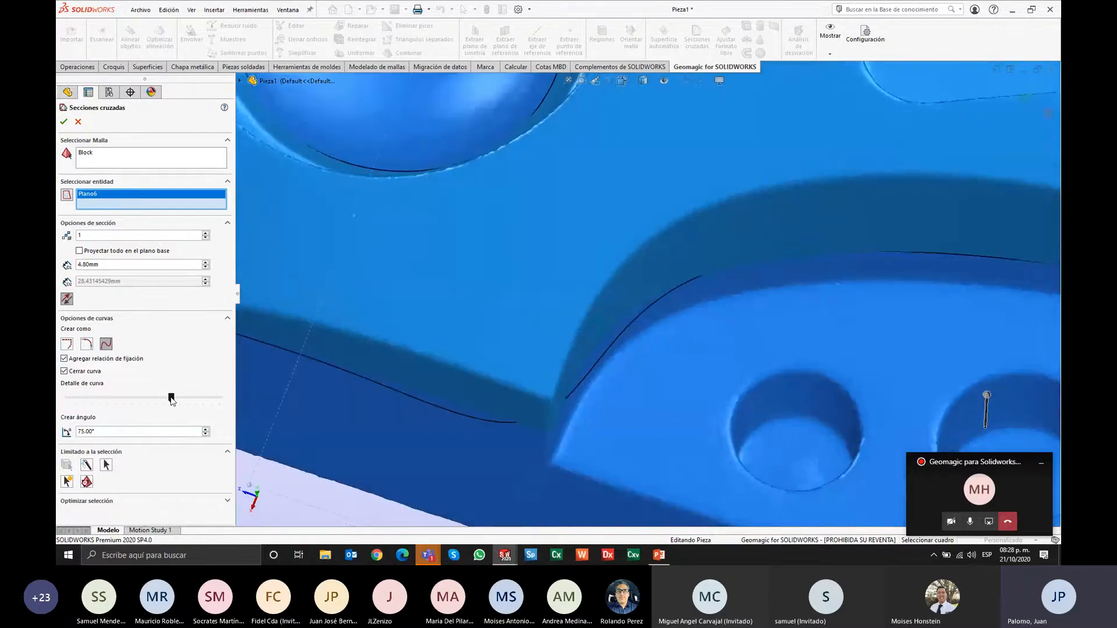
pyautogui.click(87, 345)
pyautogui.scroll(-5, 855, 268)
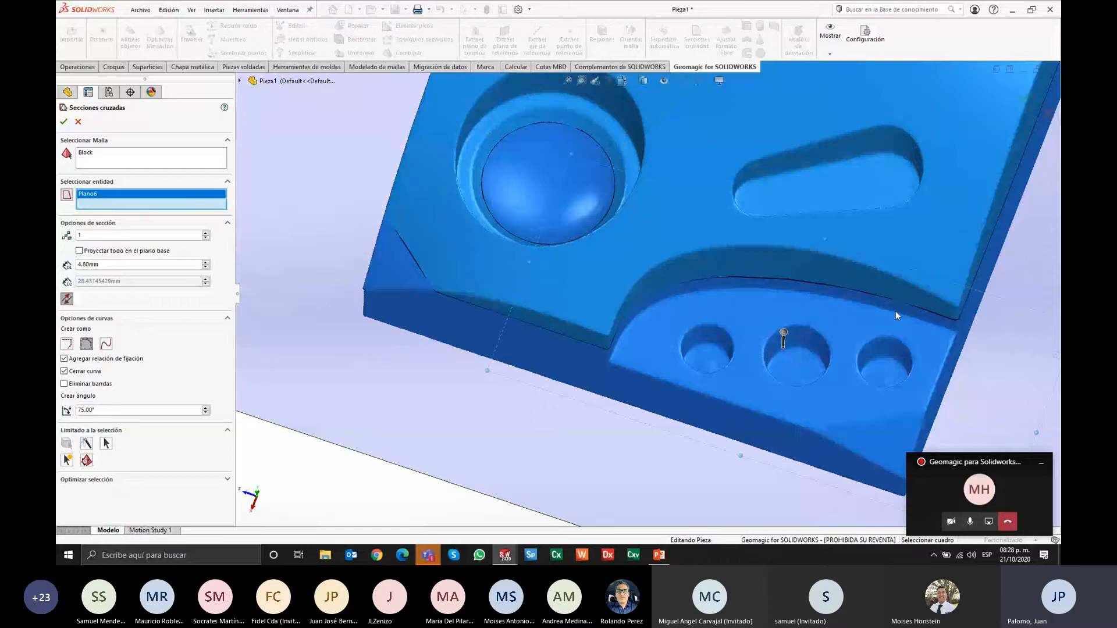
pyautogui.click(67, 347)
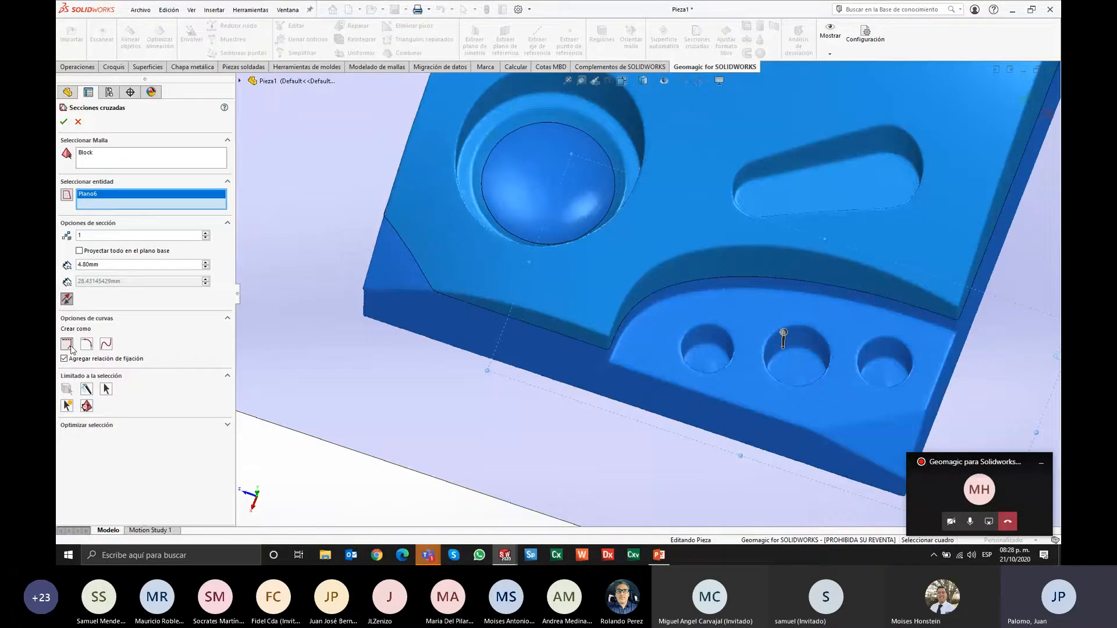
# Step: Create the 4.80 mm offset section of the Block mesh as a polyline sketch, projecting everything onto the base plane
pyautogui.scroll(3, 762, 343)
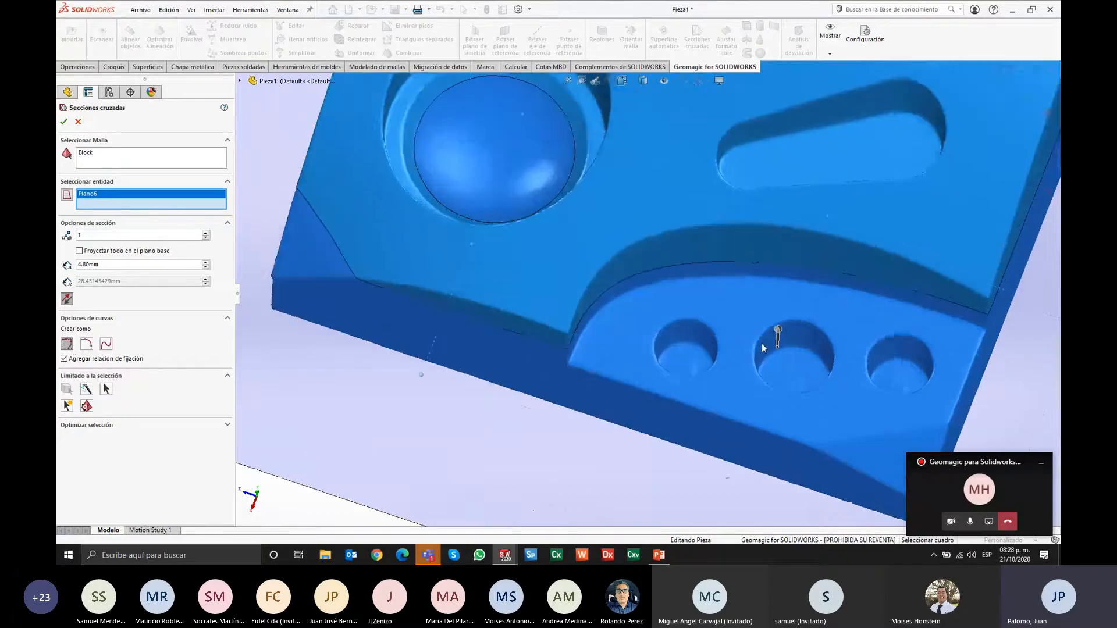
pyautogui.scroll(3, 762, 343)
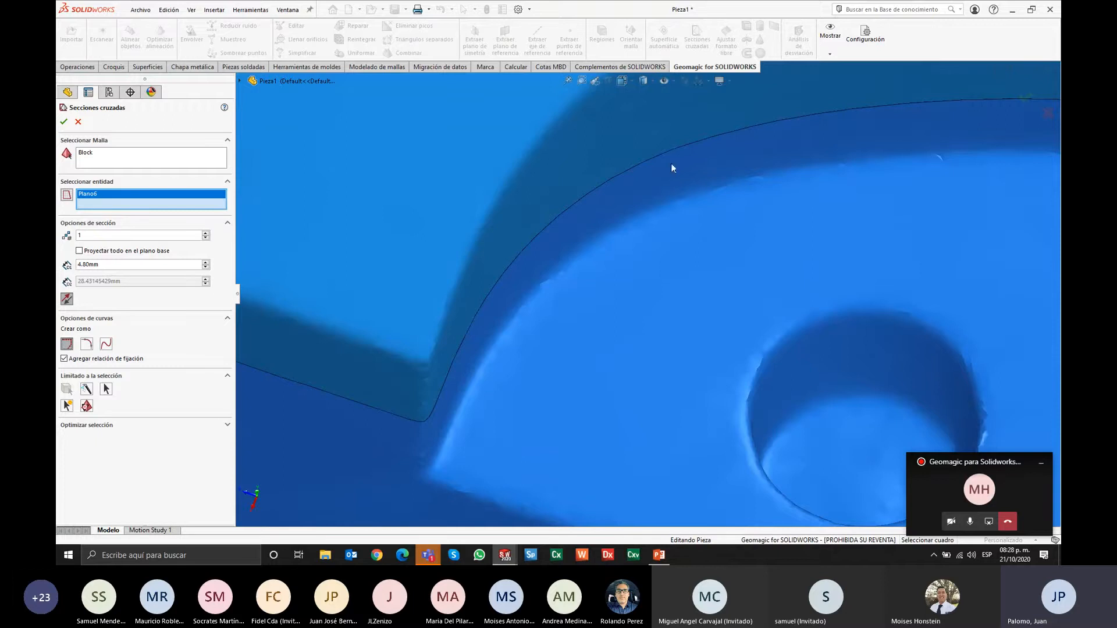
pyautogui.moveTo(613, 194); pyautogui.dragTo(704, 216, button='middle')
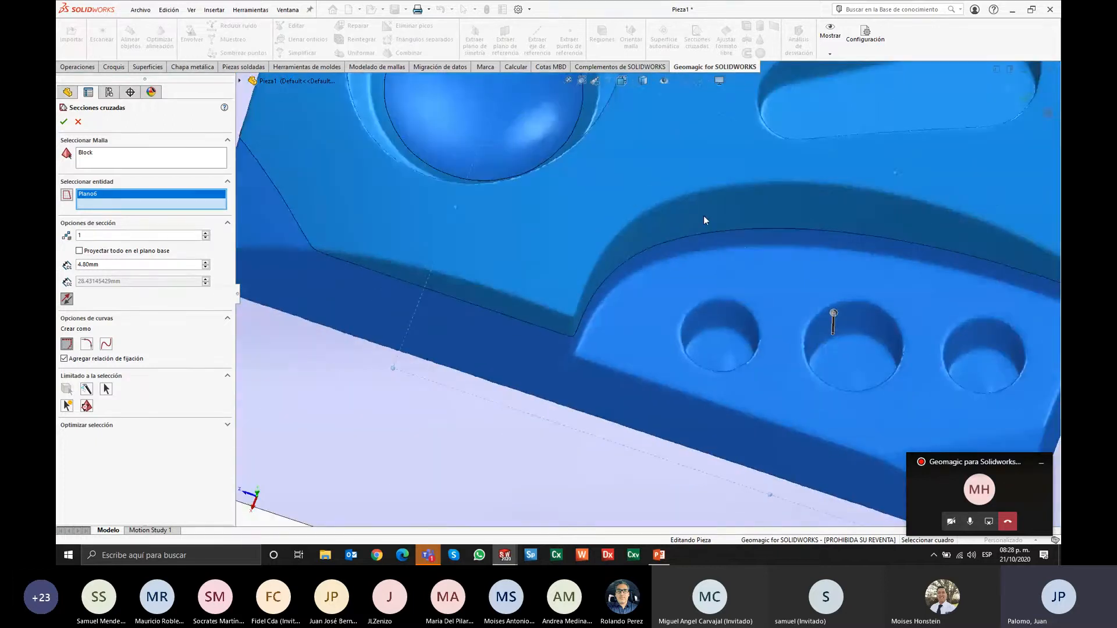
pyautogui.scroll(3, 766, 266)
pyautogui.moveTo(690, 347); pyautogui.dragTo(736, 200, button='middle')
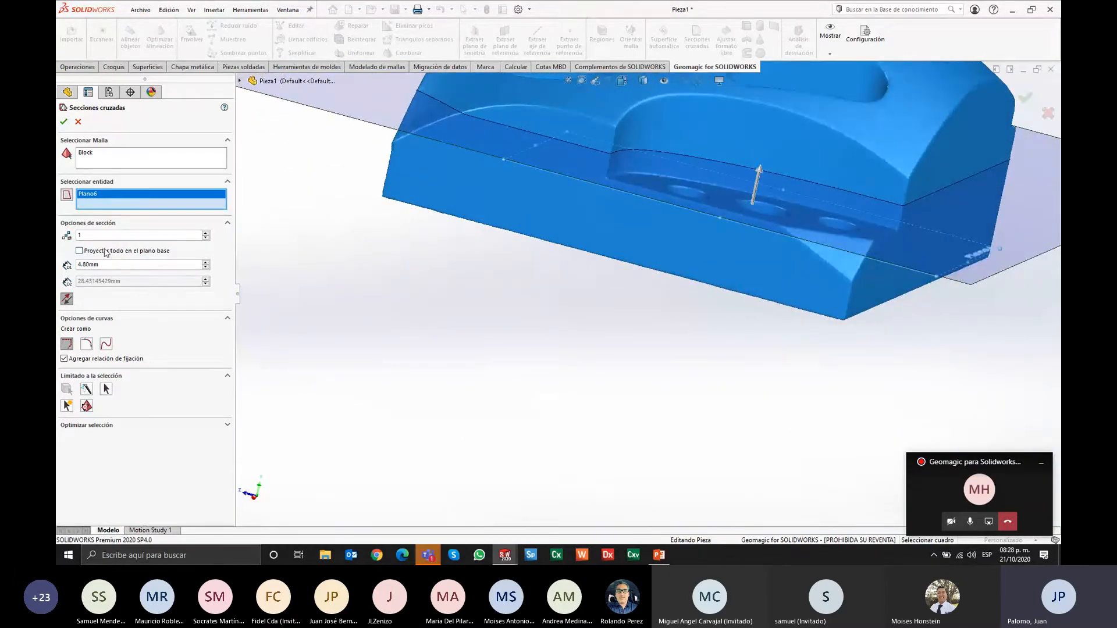
pyautogui.click(79, 251)
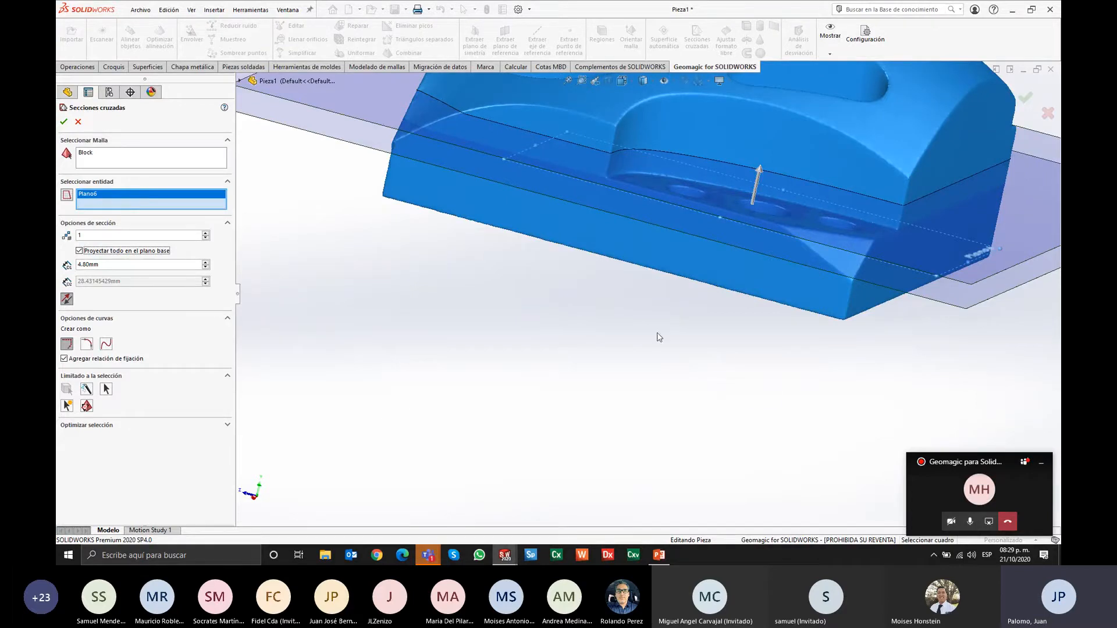
pyautogui.moveTo(659, 337); pyautogui.dragTo(838, 381, button='middle')
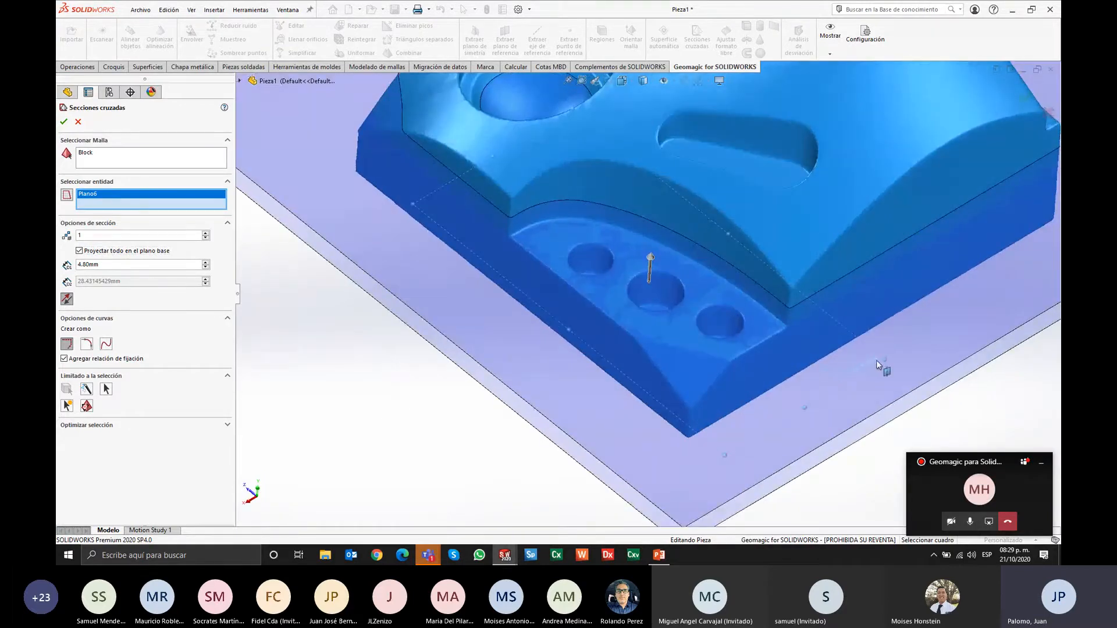
pyautogui.click(64, 123)
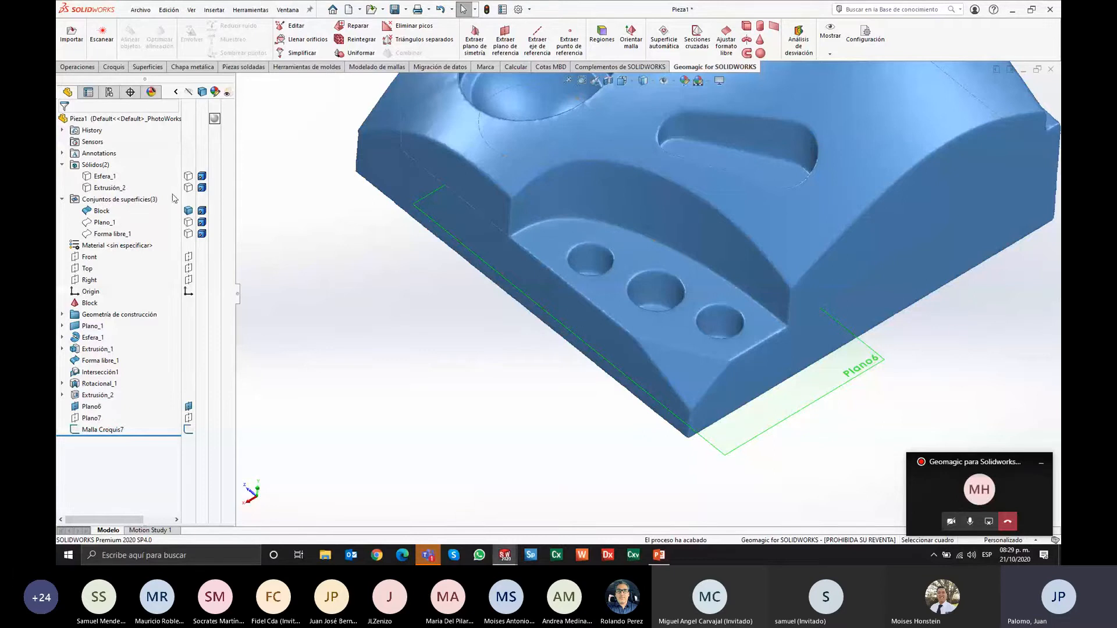
# Step: Hide the Block mesh and inspect the cross-section sketch against Plano6
pyautogui.click(188, 212)
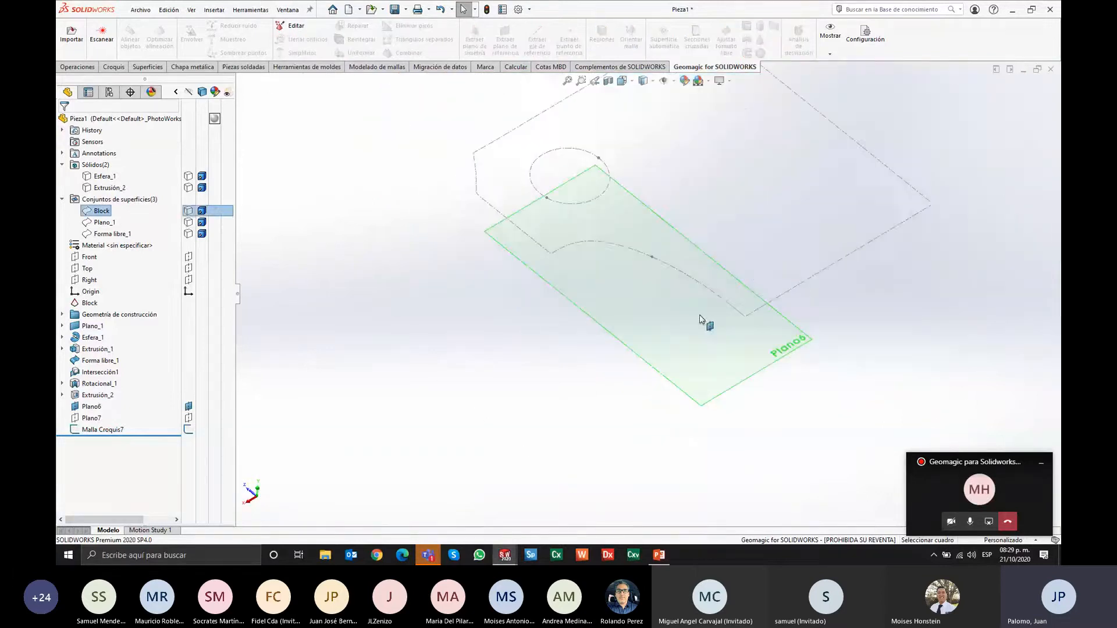
pyautogui.moveTo(706, 366); pyautogui.dragTo(698, 279, button='middle')
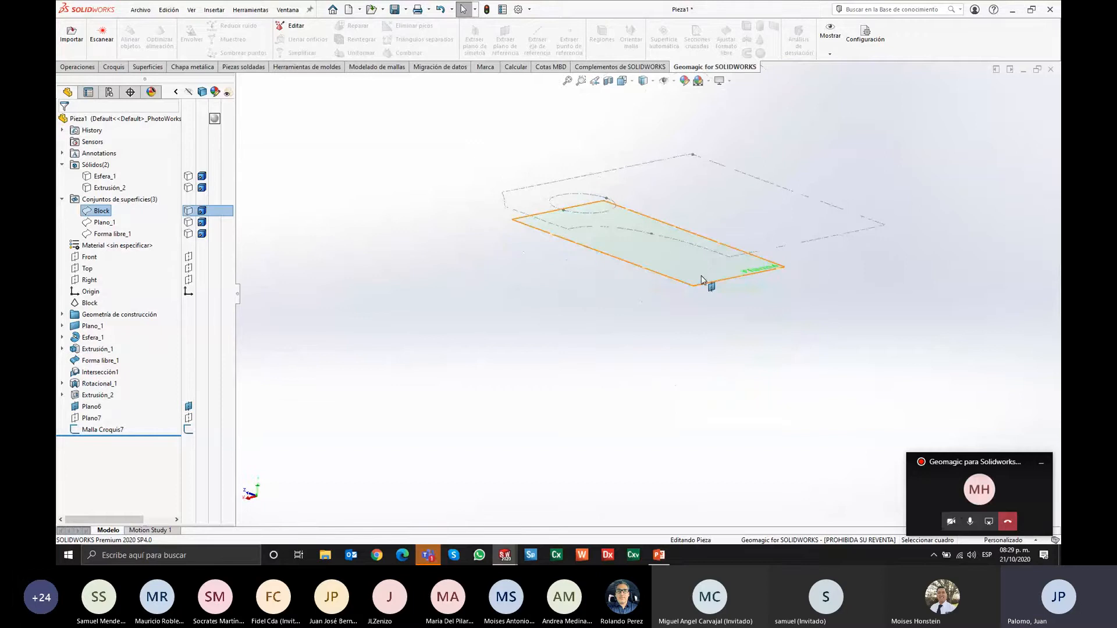
pyautogui.scroll(-3, 706, 285)
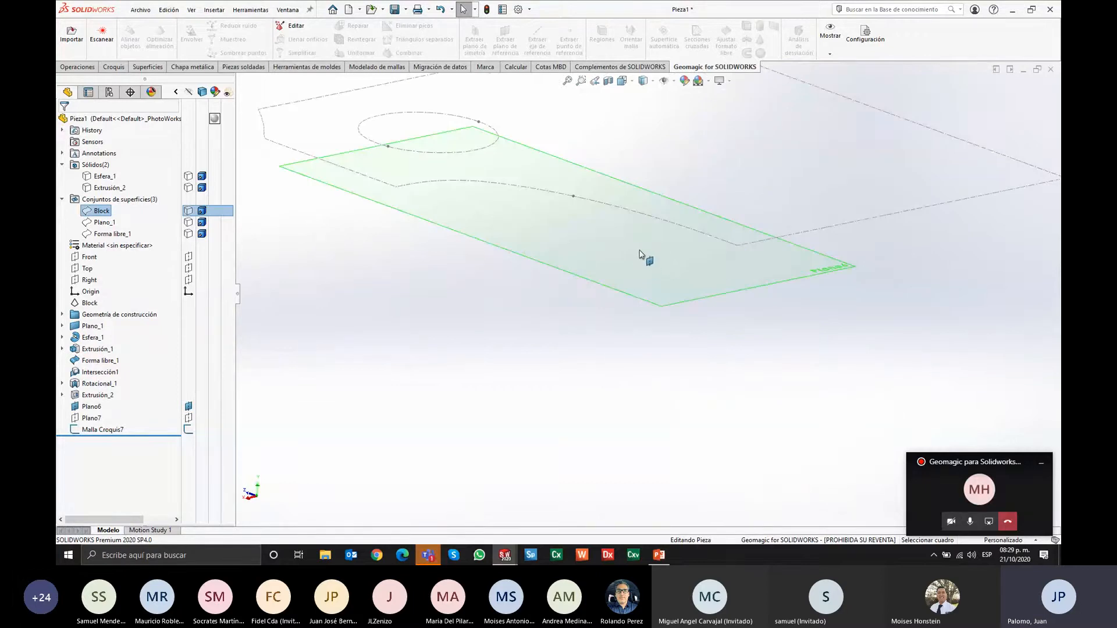
pyautogui.moveTo(598, 244)
pyautogui.mouseDown(button='middle')
pyautogui.moveTo(613, 304)
pyautogui.moveTo(643, 294)
pyautogui.moveTo(538, 154)
pyautogui.mouseUp(button='middle')
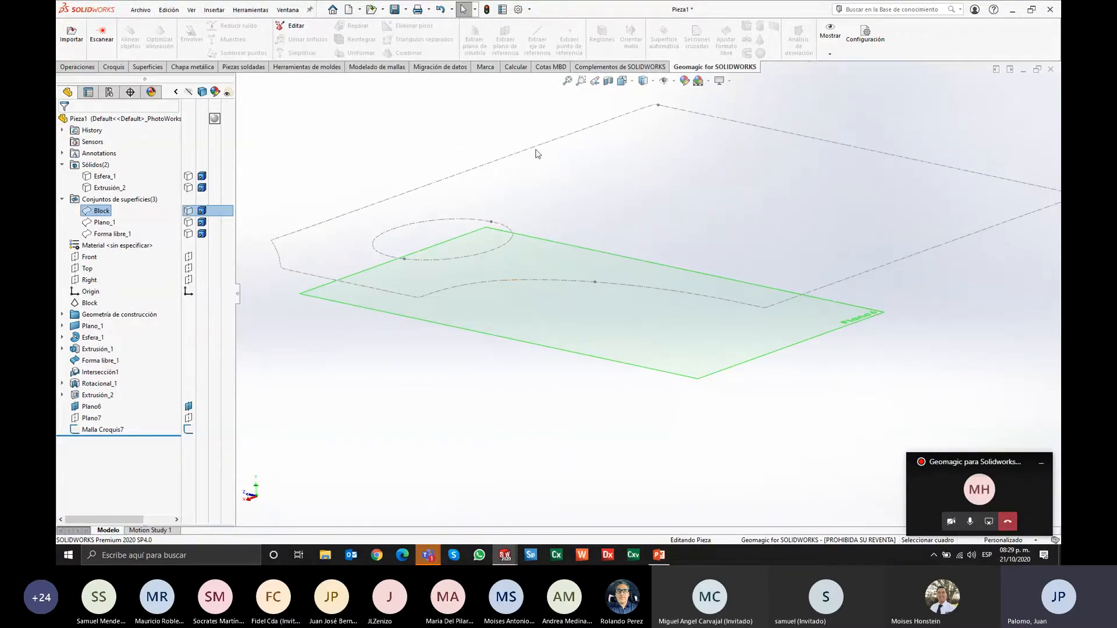
pyautogui.moveTo(655, 224)
pyautogui.mouseDown(button='middle')
pyautogui.moveTo(566, 267)
pyautogui.moveTo(599, 314)
pyautogui.moveTo(583, 362)
pyautogui.mouseUp(button='middle')
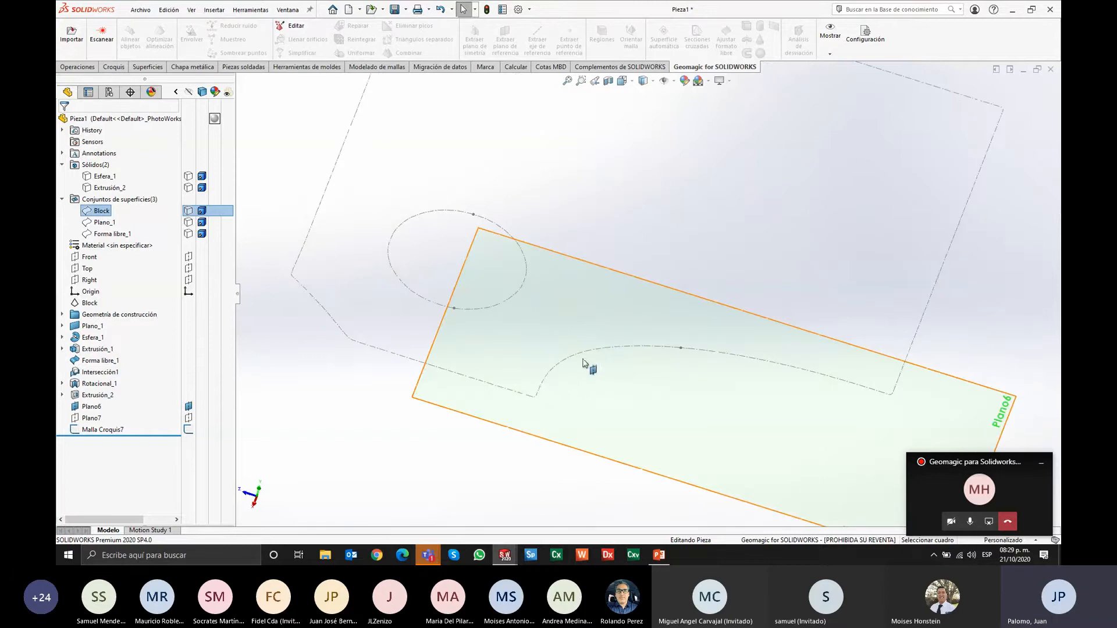
pyautogui.scroll(-5, 567, 366)
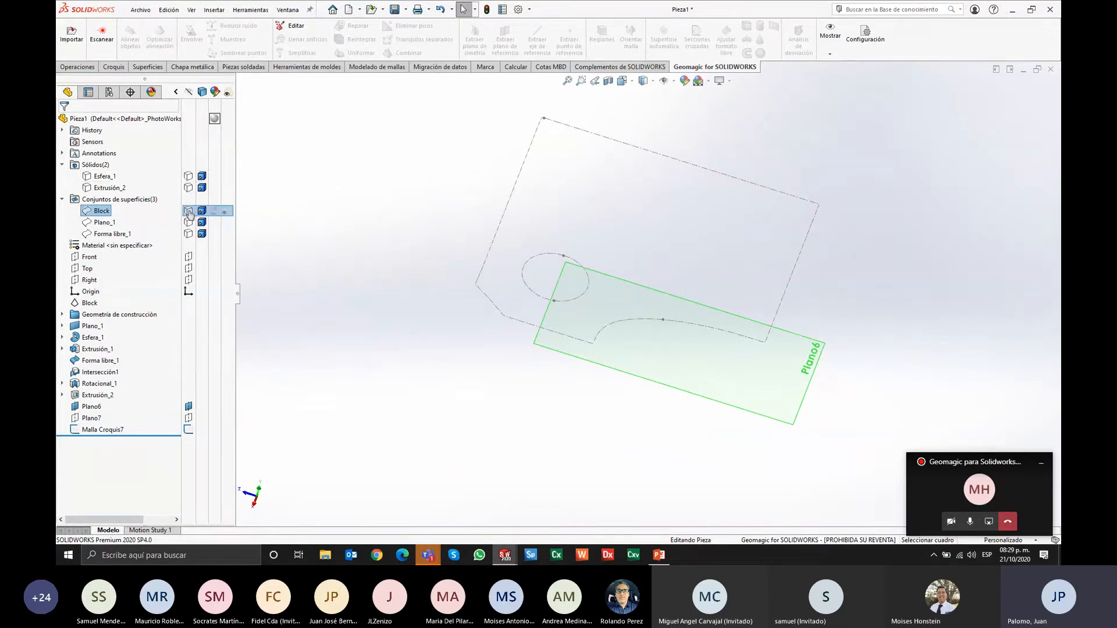
# Step: Show the Block mesh again to compare the recess edge with the section outline, and hide it once more
pyautogui.click(188, 212)
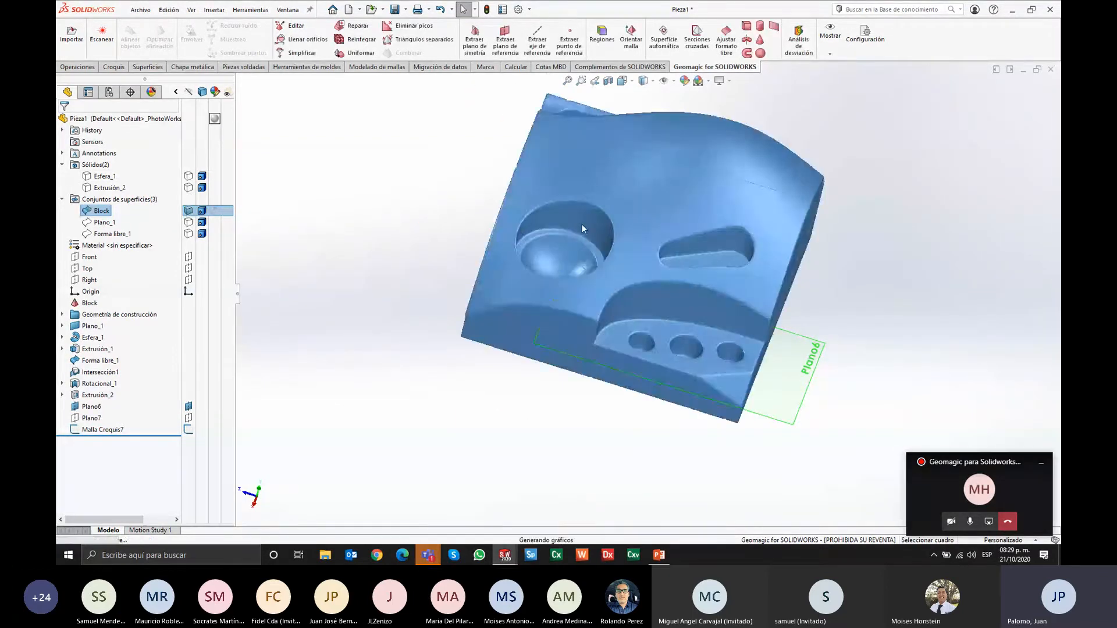
pyautogui.moveTo(582, 225); pyautogui.dragTo(575, 341, button='middle')
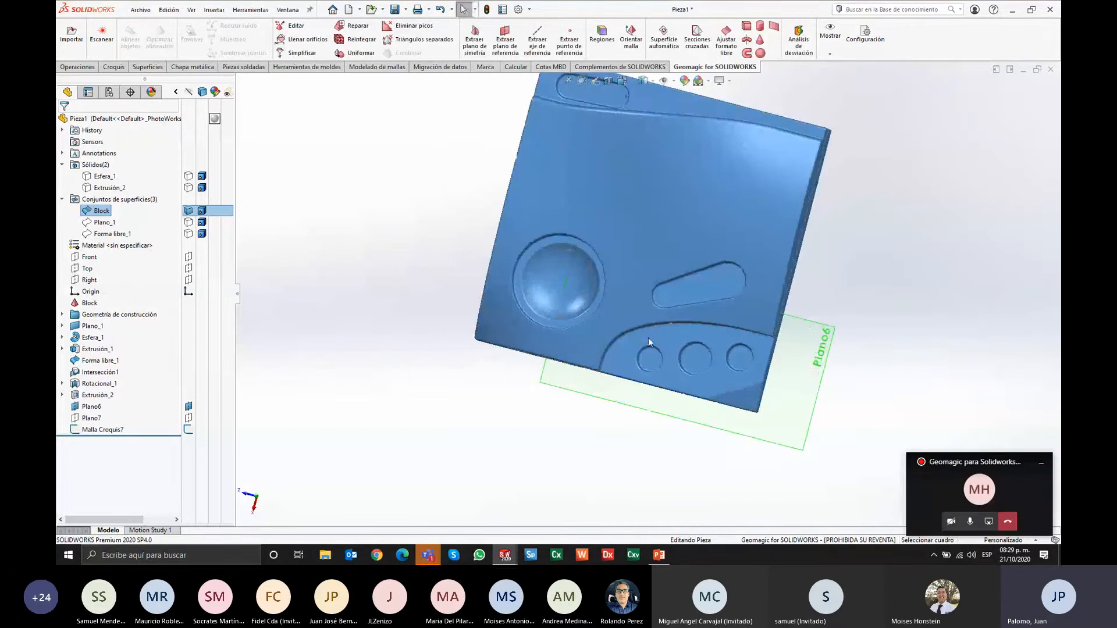
pyautogui.scroll(-3, 648, 338)
pyautogui.scroll(-3, 628, 316)
pyautogui.moveTo(622, 315); pyautogui.dragTo(626, 321, button='middle')
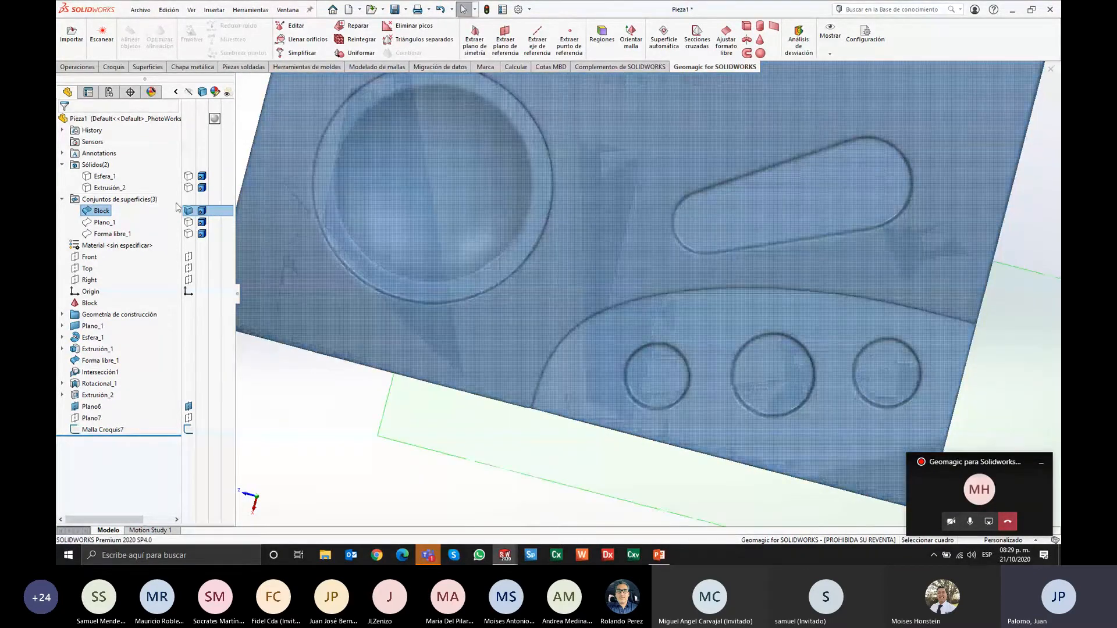
pyautogui.click(186, 211)
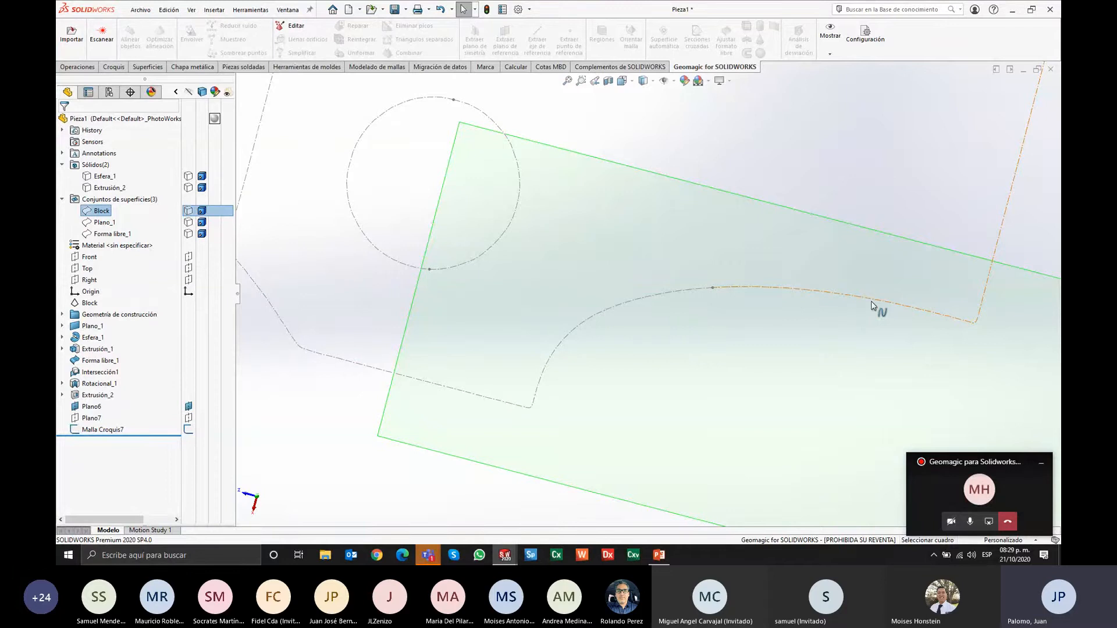
pyautogui.scroll(5, 663, 308)
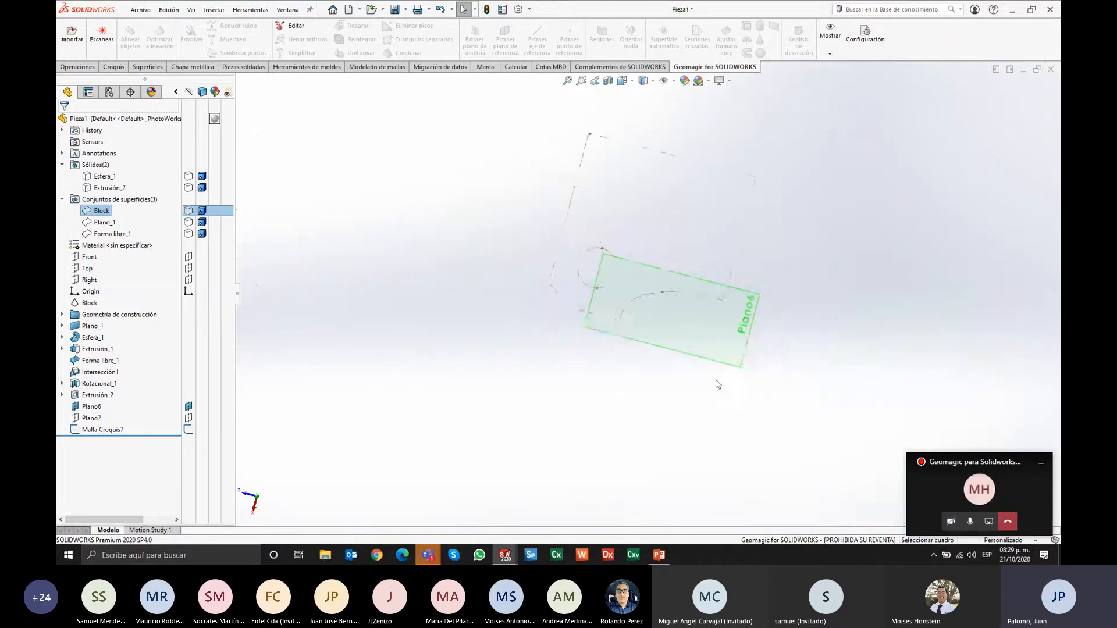
# Step: Start a new sketch on Plano6 and orient the view normal to it
pyautogui.rightClick(680, 325)
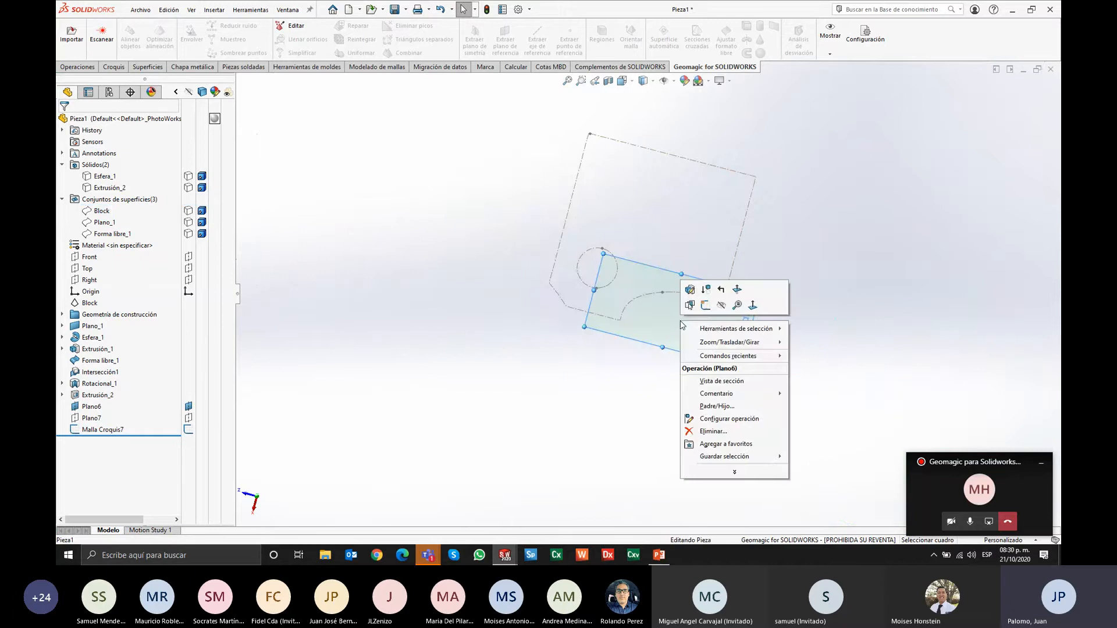
pyautogui.click(704, 306)
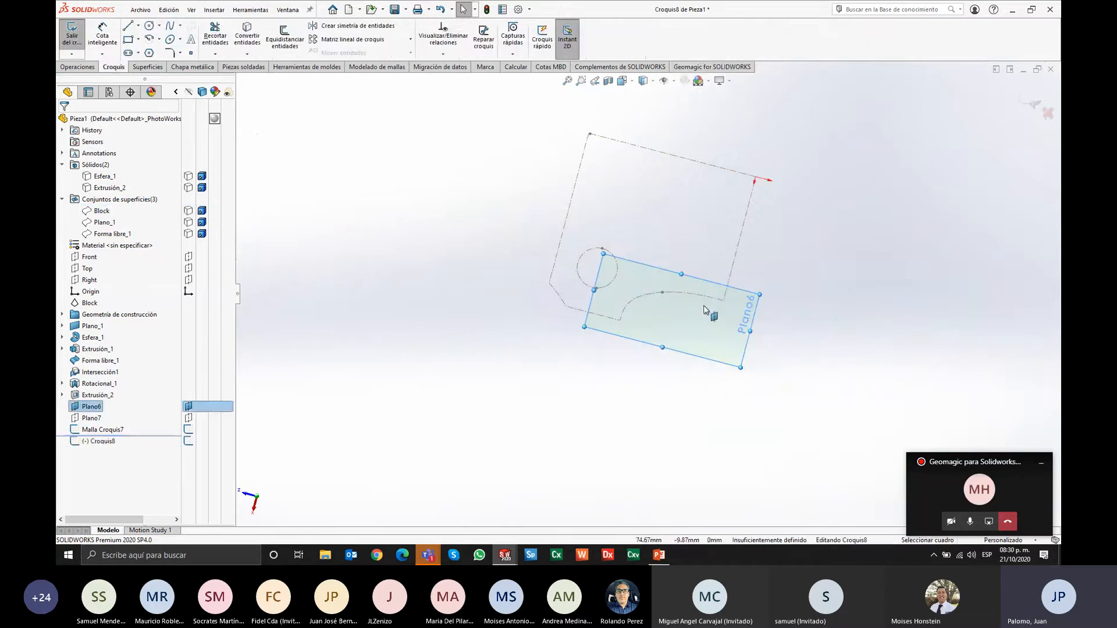
pyautogui.press('space')
pyautogui.click(911, 329)
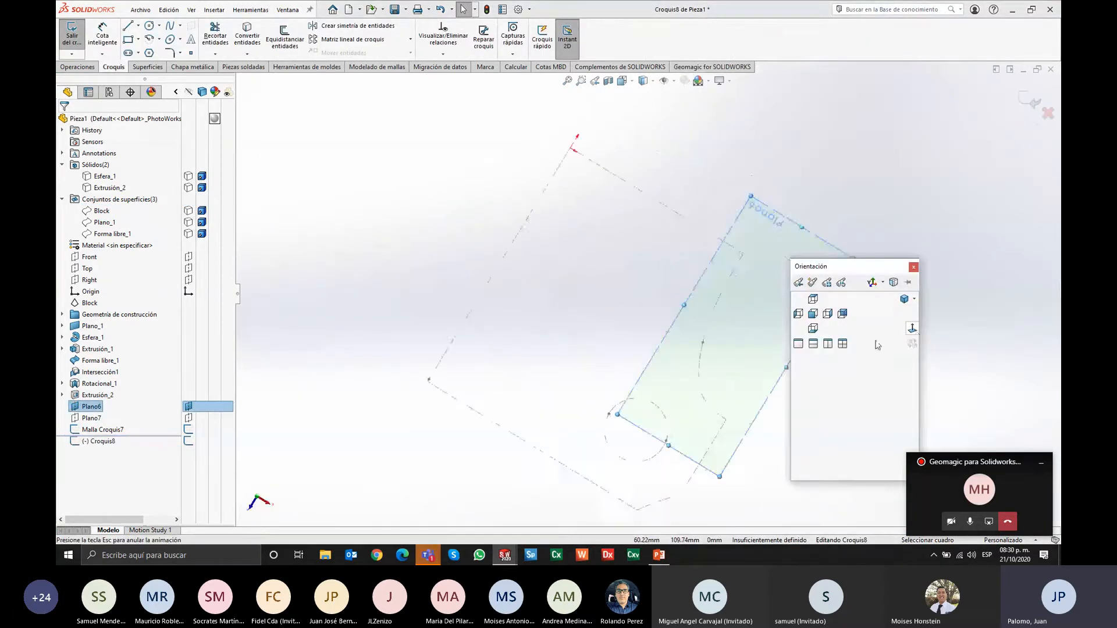
pyautogui.scroll(-3, 727, 198)
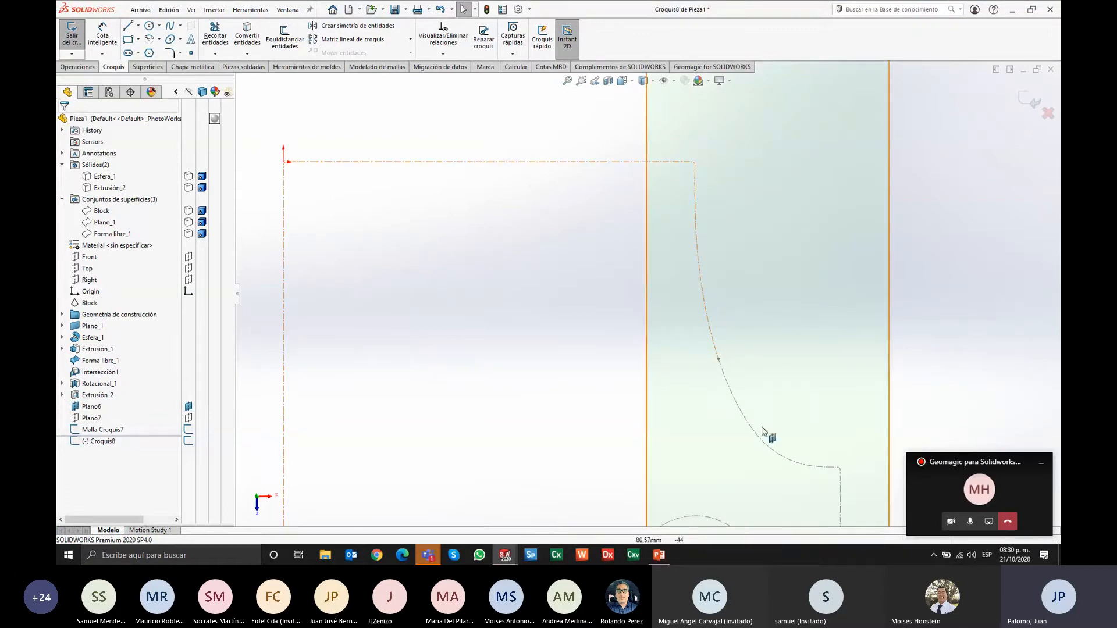
# Step: Sketch a three-point arc of about 112.8 mm radius along the upper part of the recess curve, ending at the section outline's marked point
pyautogui.click(159, 39)
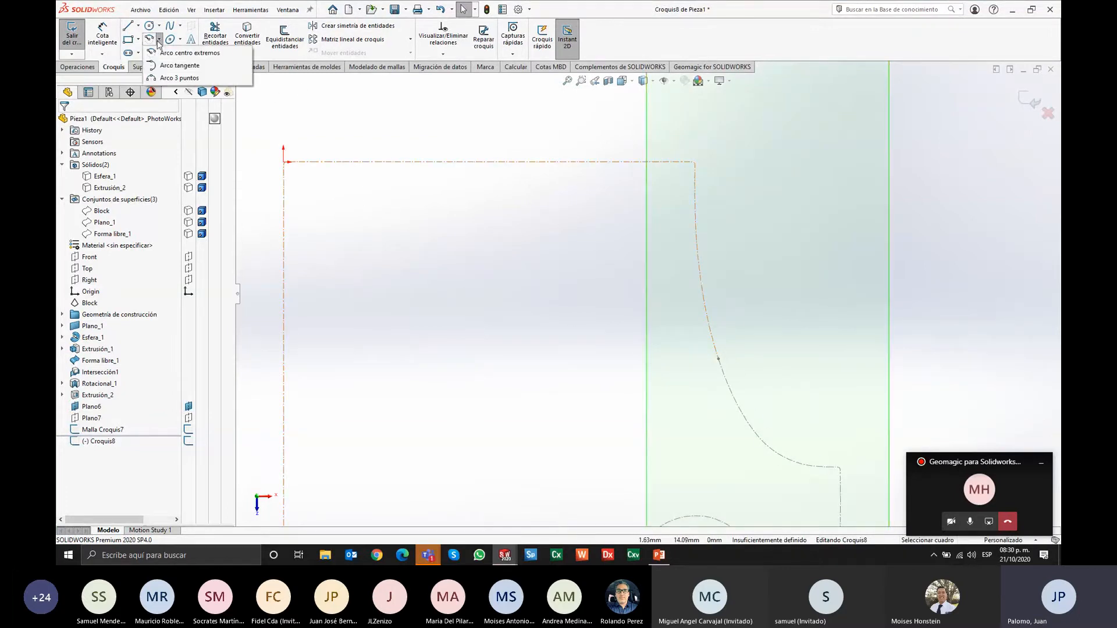
pyautogui.click(179, 78)
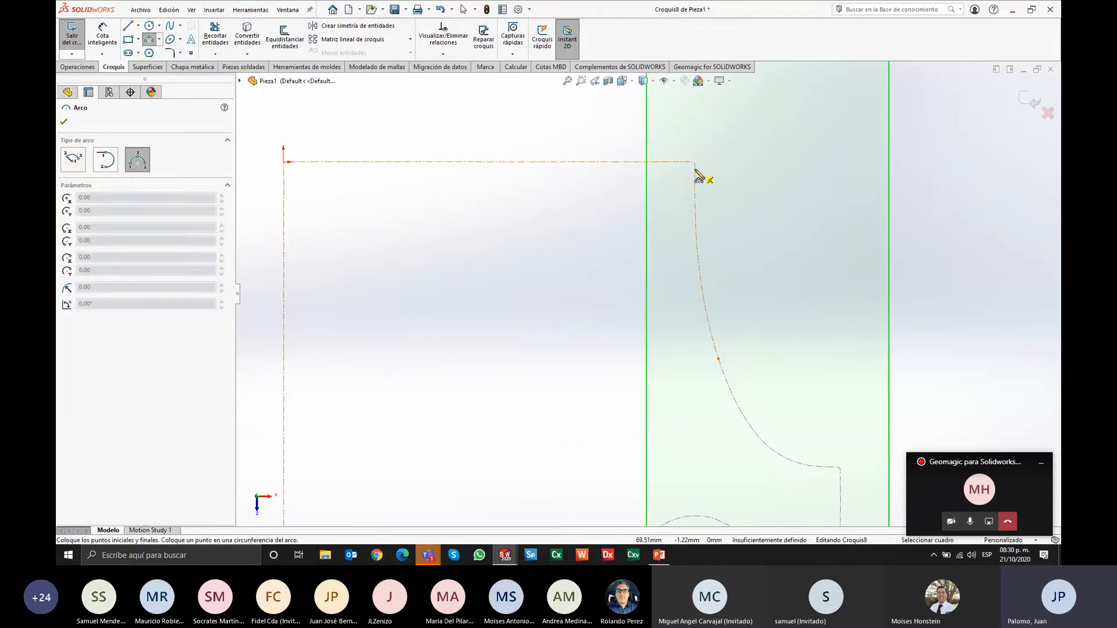
pyautogui.click(695, 168)
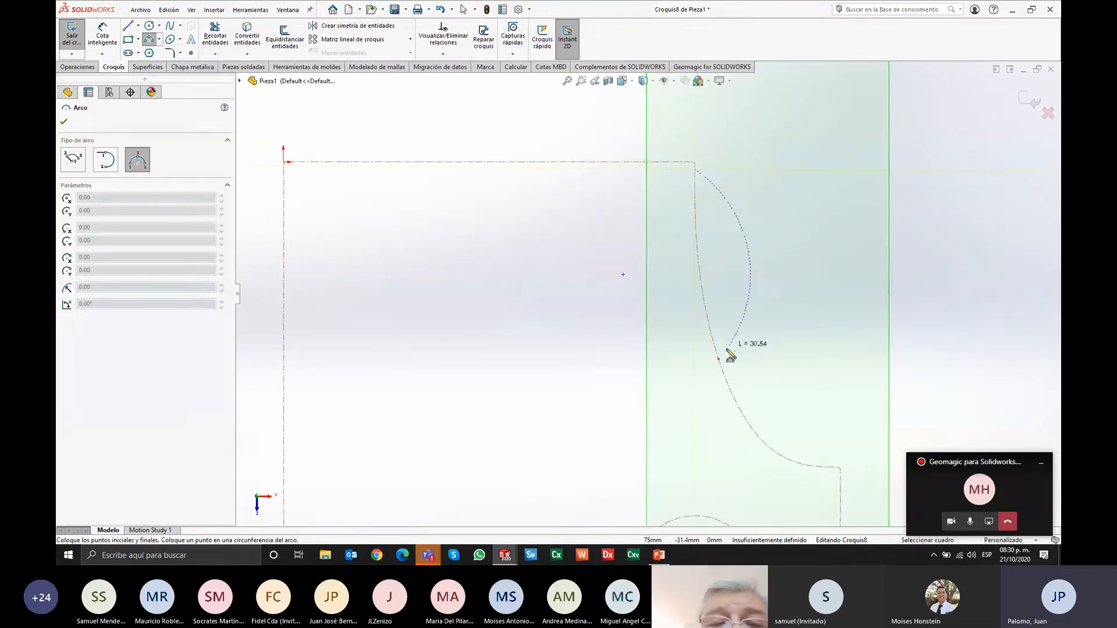
pyautogui.scroll(-5, 730, 356)
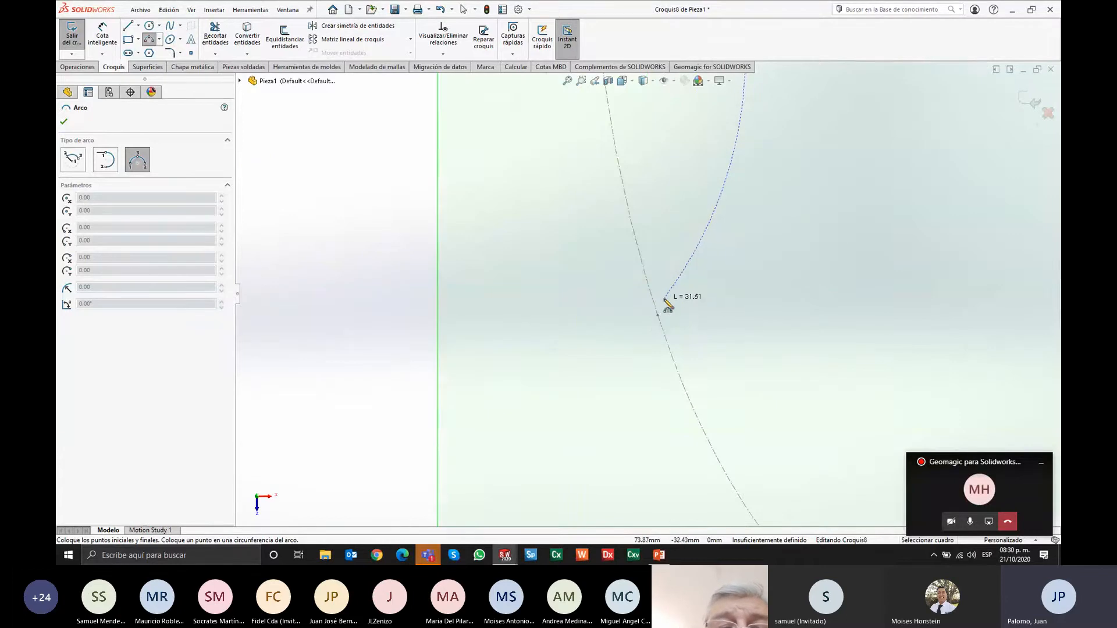
pyautogui.scroll(3, 666, 302)
pyautogui.scroll(3, 669, 268)
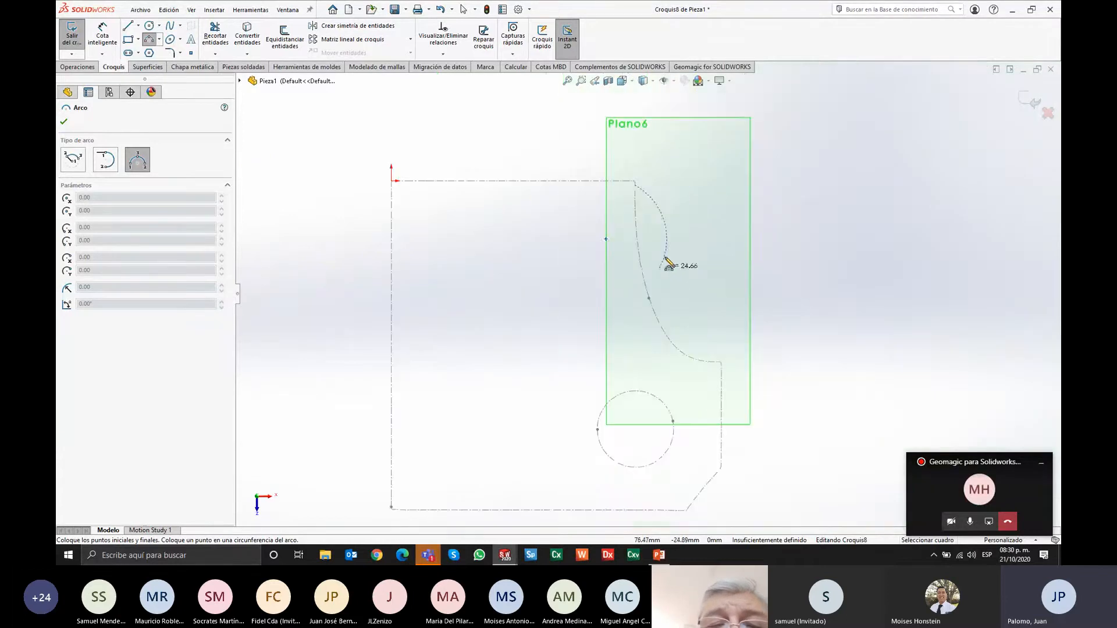
pyautogui.click(648, 297)
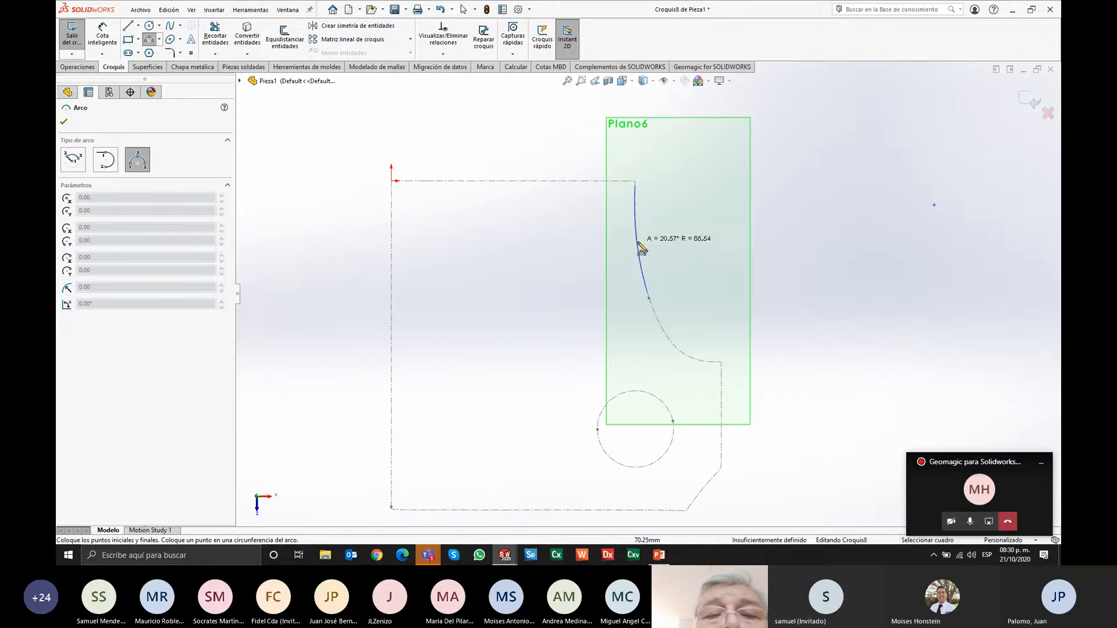
pyautogui.click(641, 250)
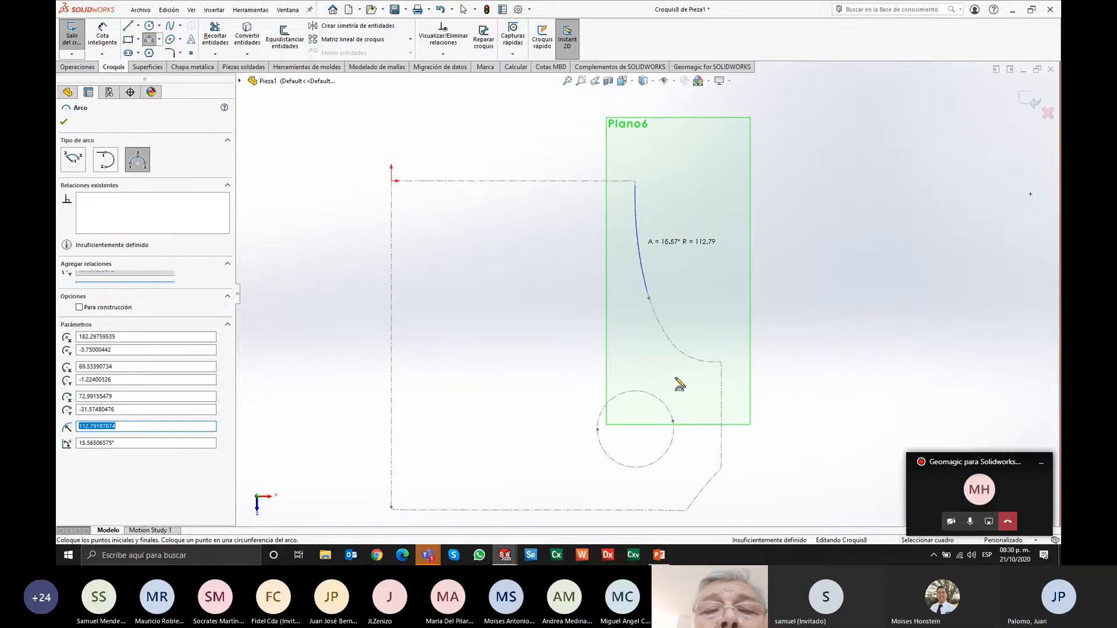
# Step: Continue the recess curve with two connected three-point arcs of about 34.7 mm and 15.9 mm radius, following the section outline
pyautogui.click(647, 298)
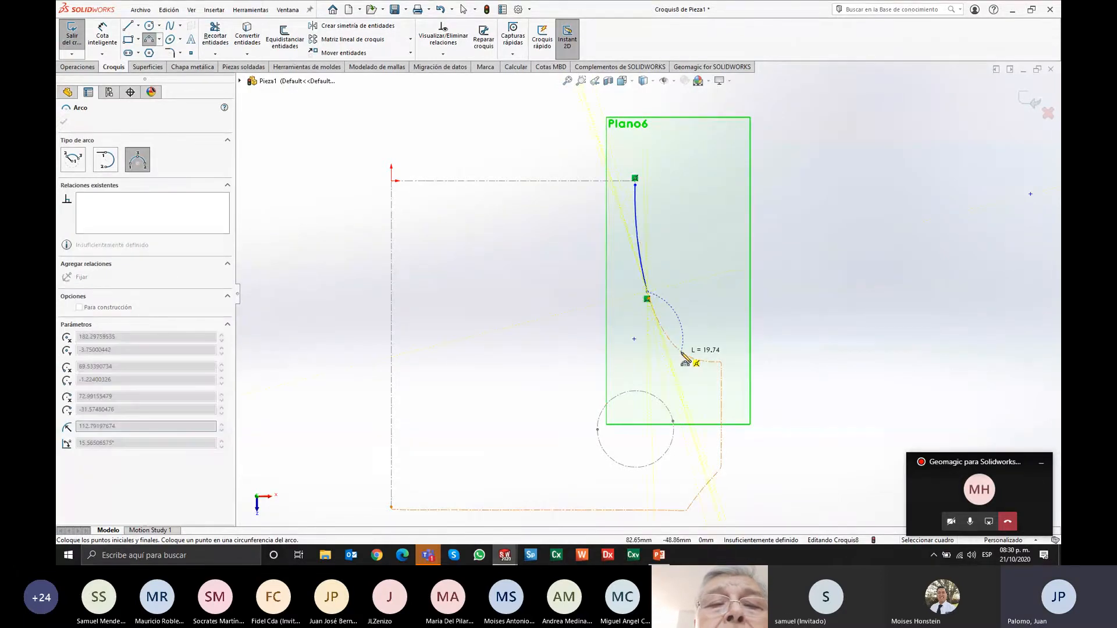
pyautogui.click(681, 353)
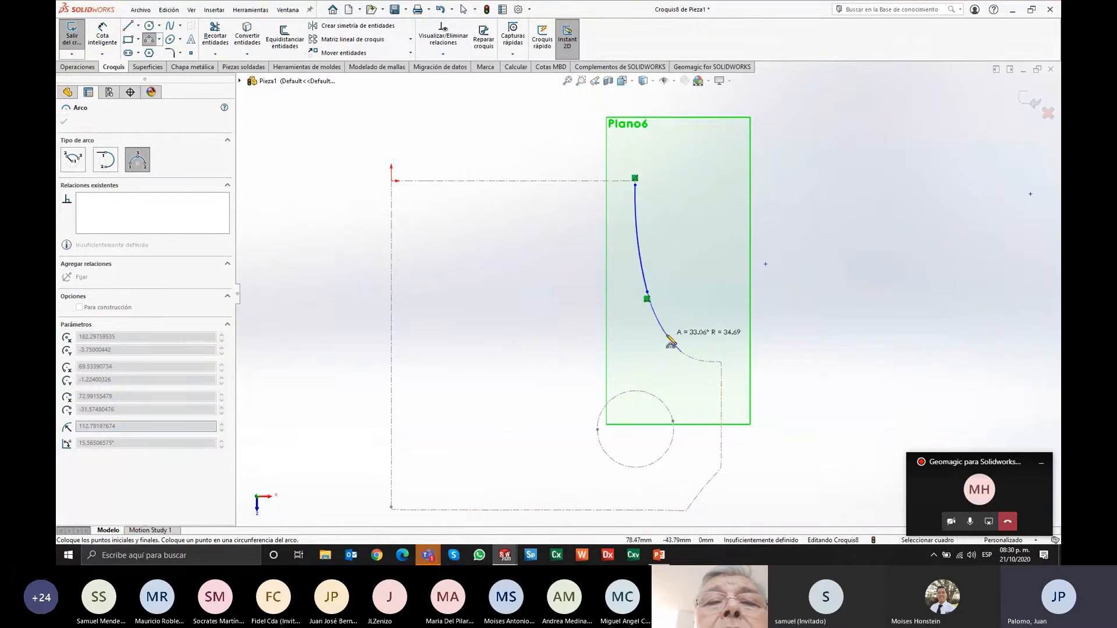
pyautogui.click(670, 339)
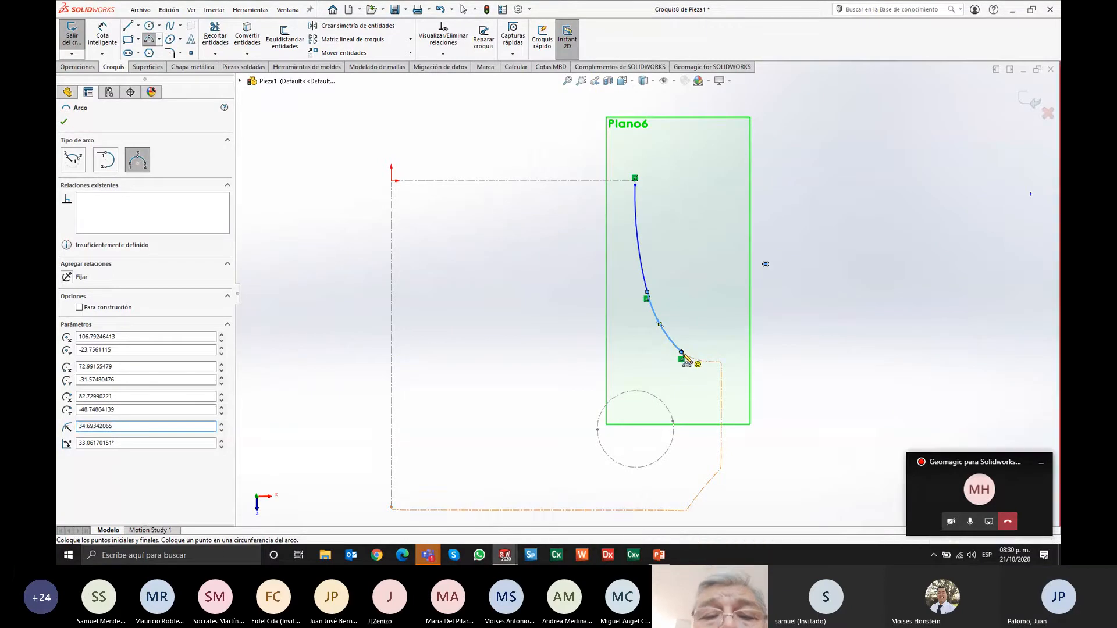
pyautogui.click(682, 353)
pyautogui.click(720, 362)
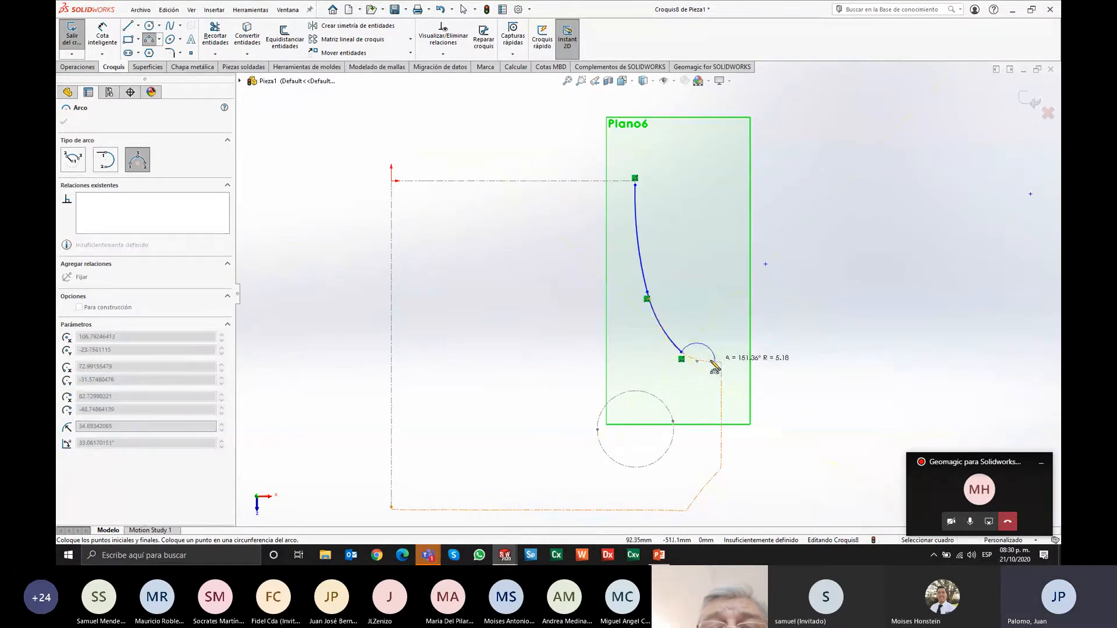
pyautogui.click(701, 363)
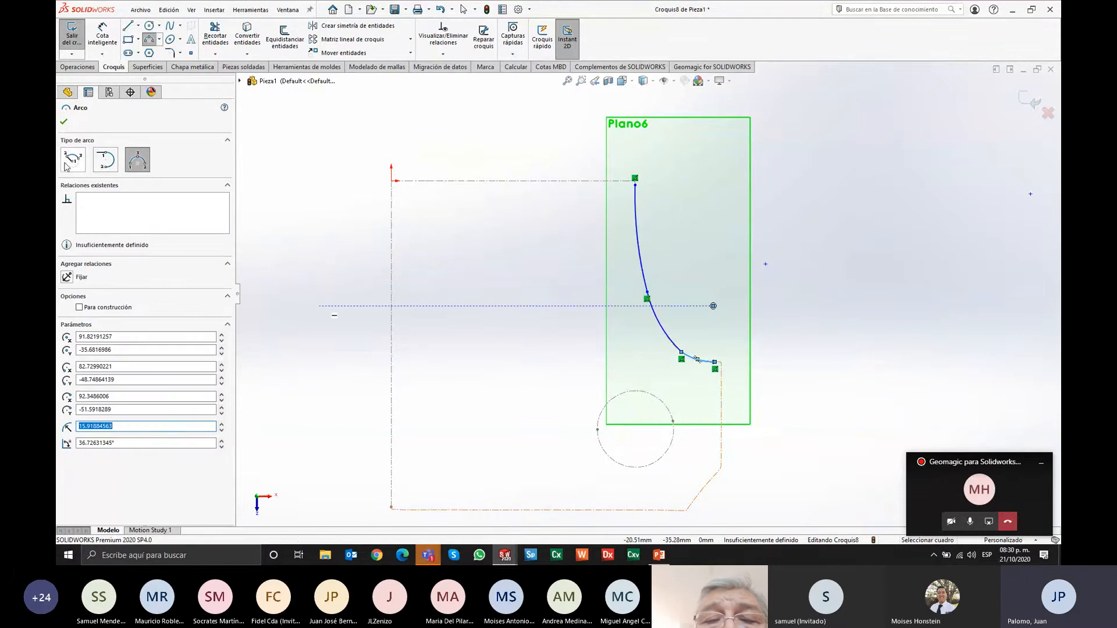
pyautogui.click(64, 122)
# Step: Sketch a horizontal line above the arcs and a connected vertical line about 67 mm long, moving the vertical one closer to the curve
pyautogui.scroll(-1, 627, 301)
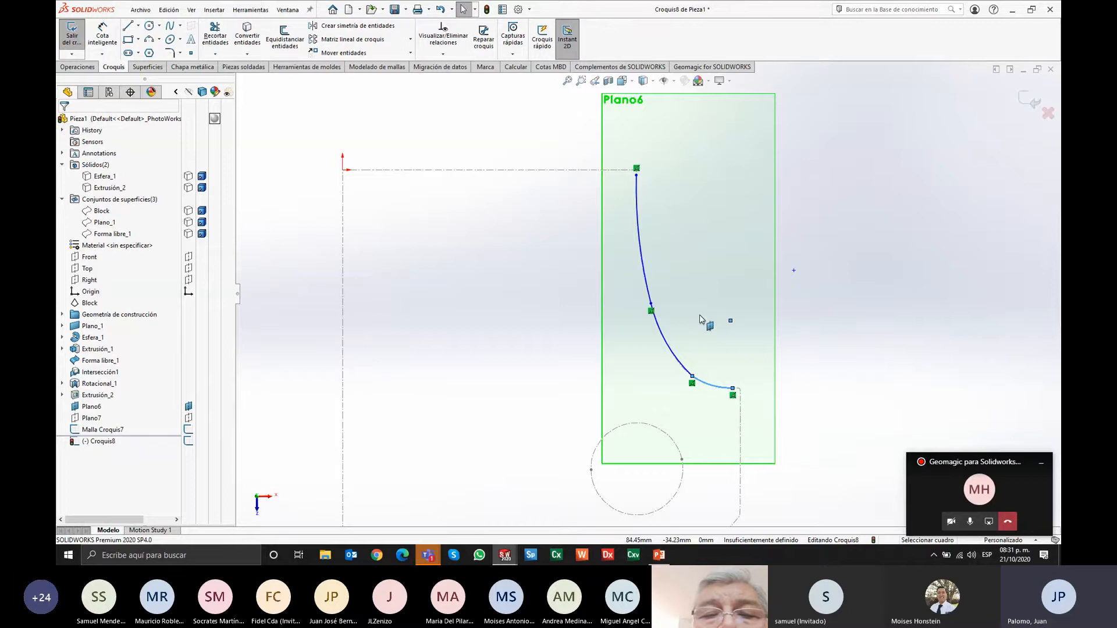
pyautogui.click(128, 25)
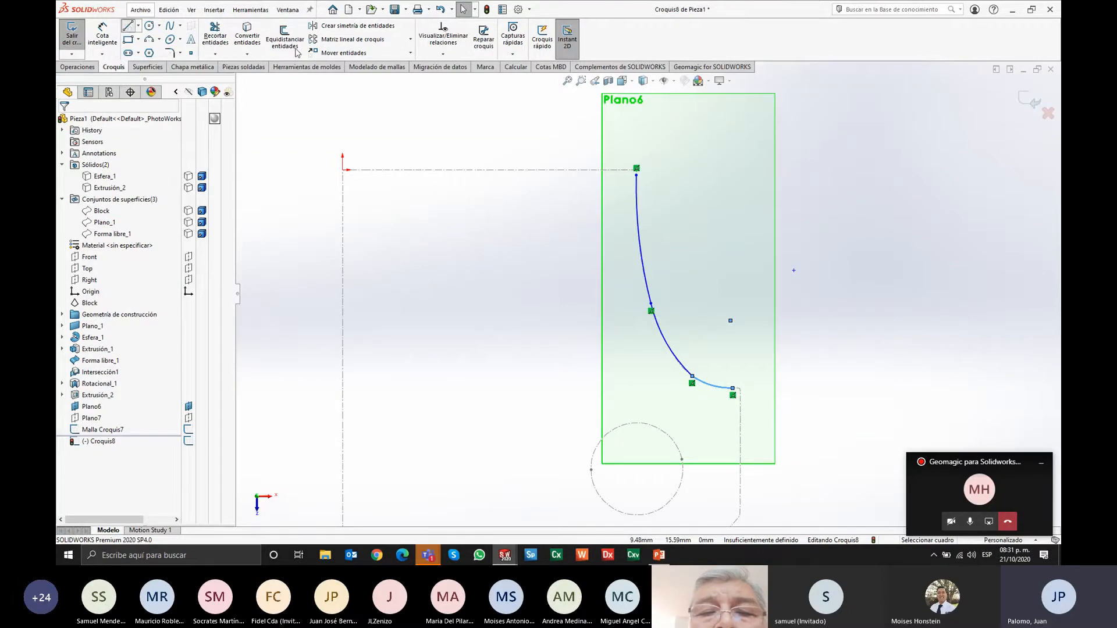
pyautogui.click(627, 132)
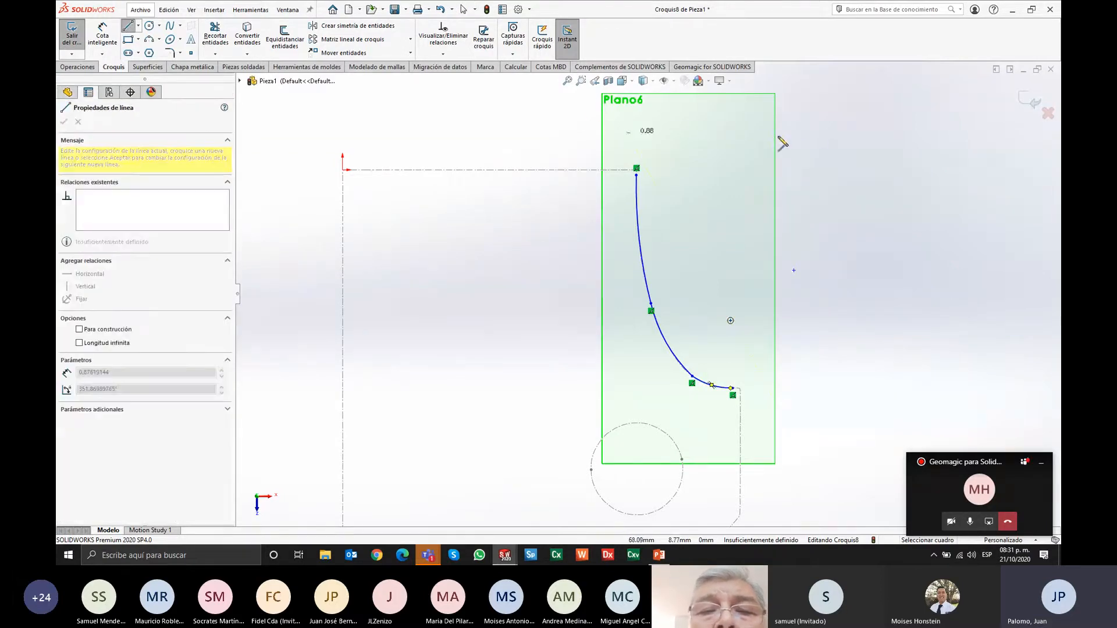
pyautogui.click(835, 132)
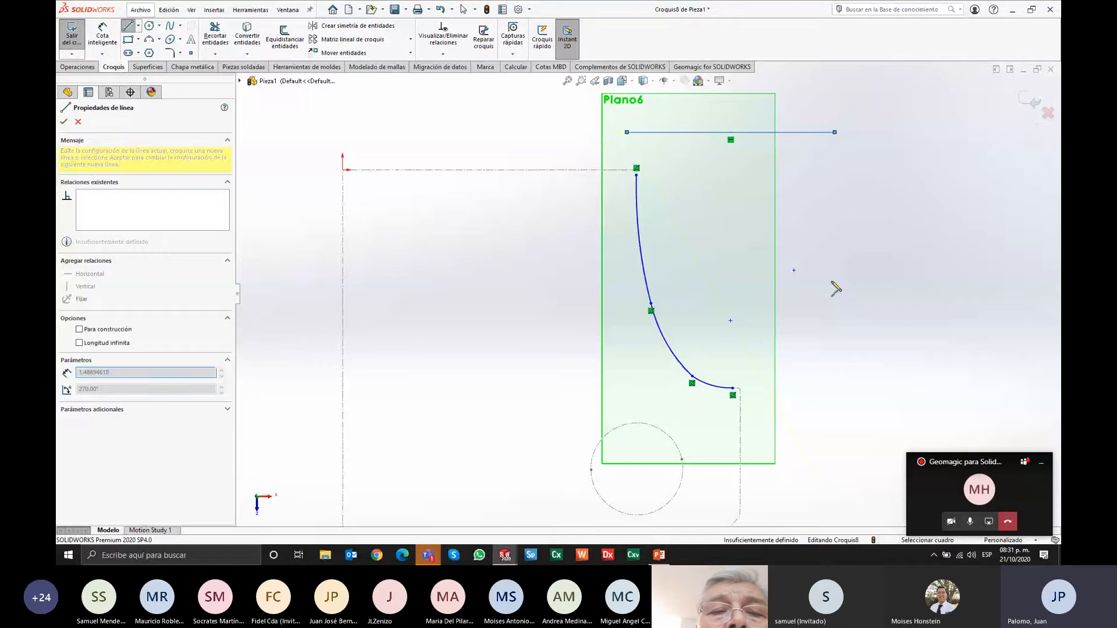
pyautogui.click(835, 414)
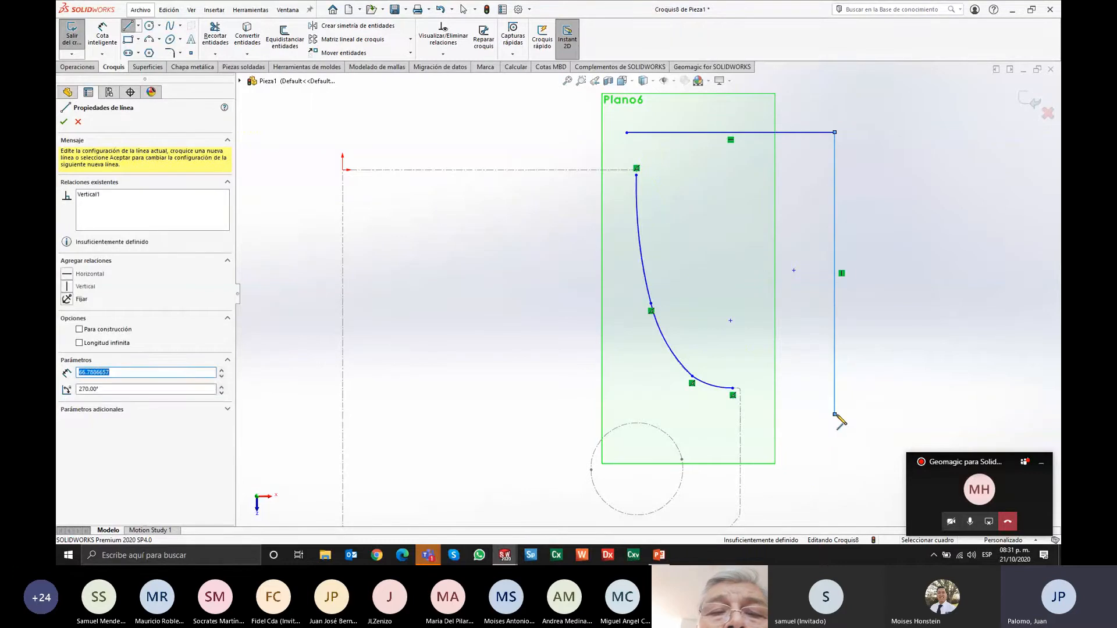
pyautogui.press('Escape')
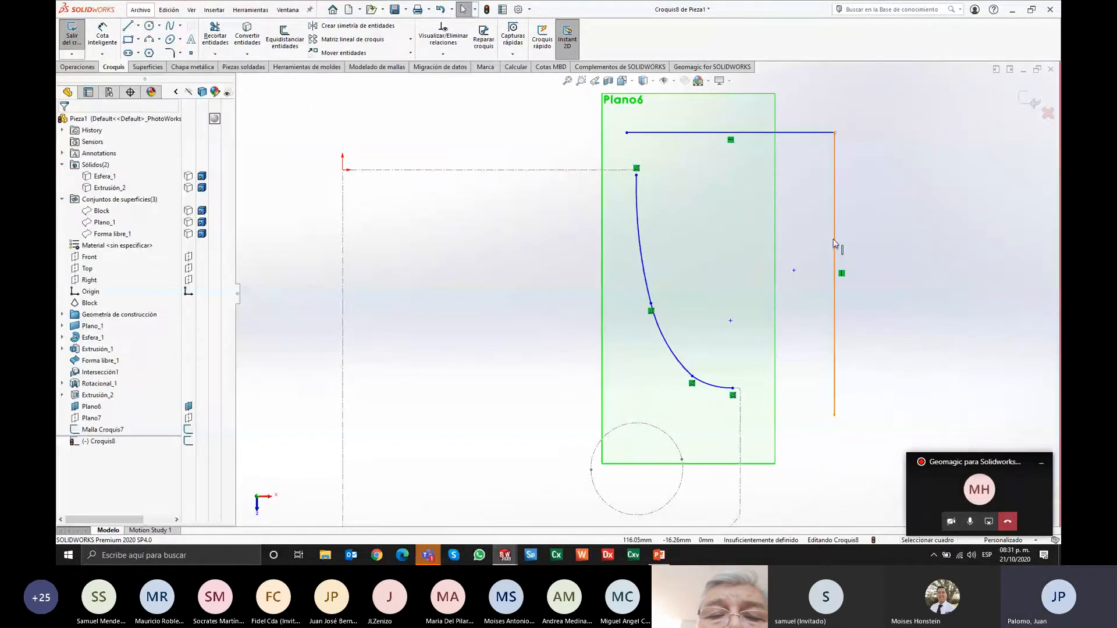
pyautogui.moveTo(834, 243); pyautogui.dragTo(762, 247)
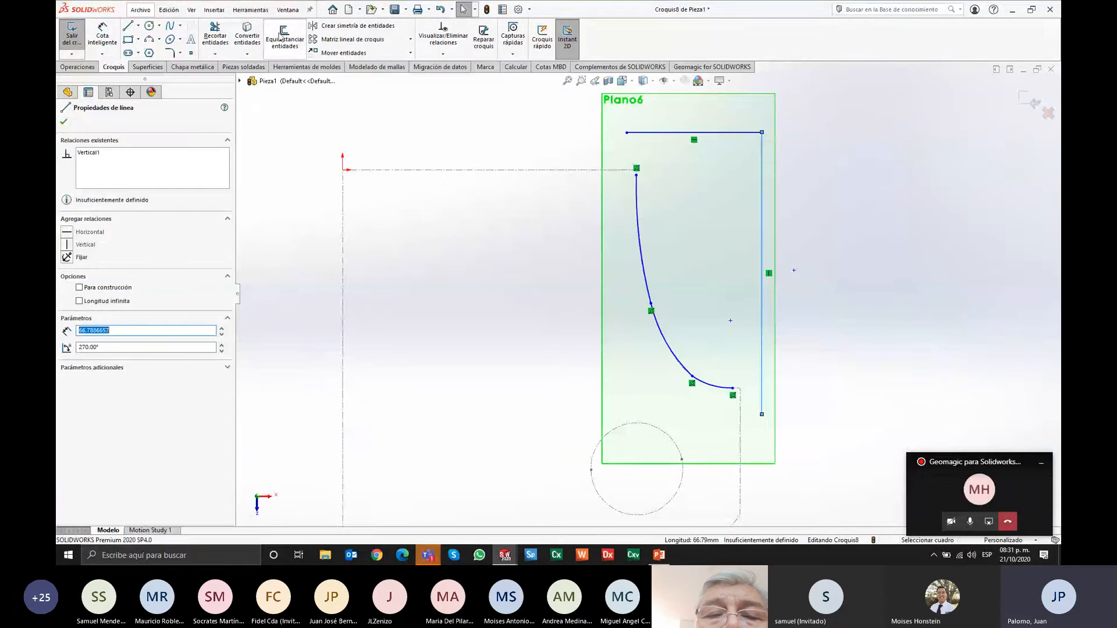
# Step: Corner-trim the upper arc to the horizontal line and the lowest arc to the vertical line, closing the profile, and exit the sketch
pyautogui.click(215, 37)
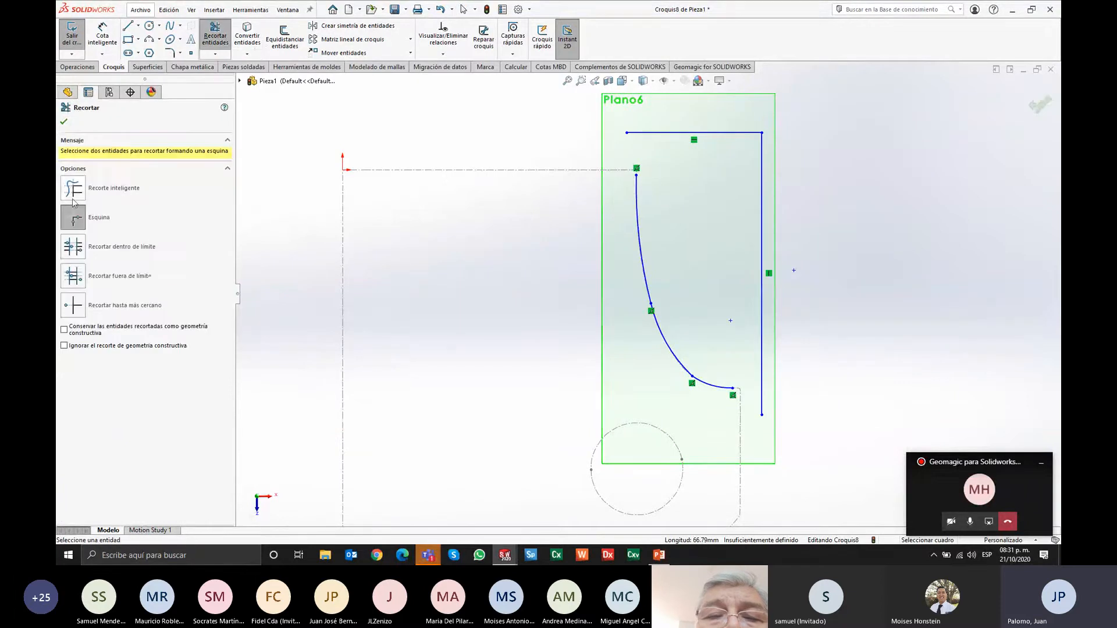
pyautogui.click(635, 209)
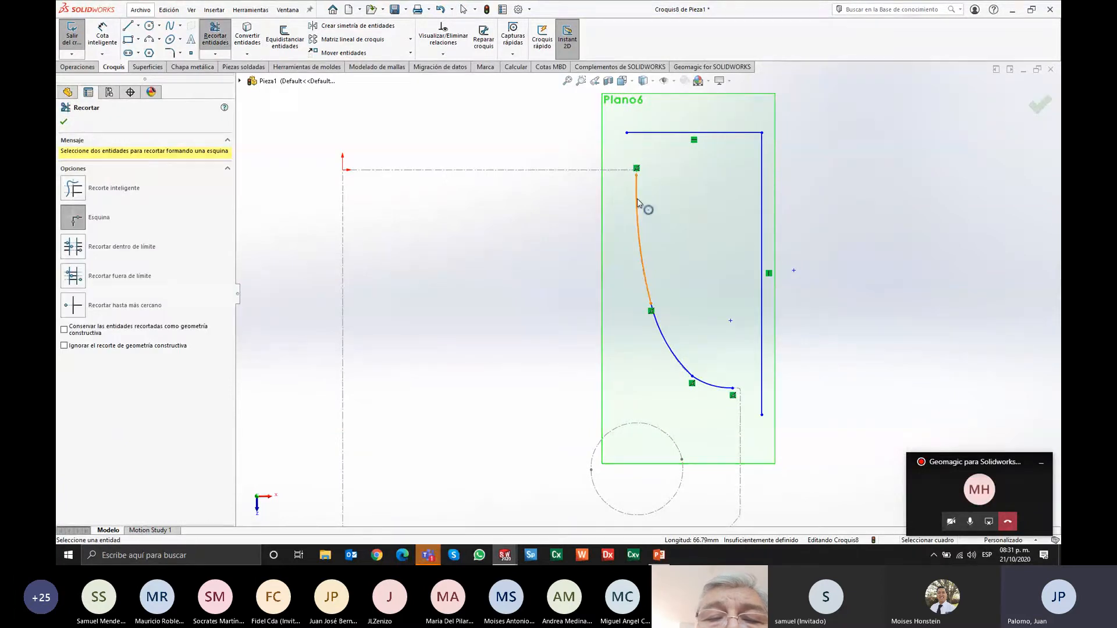
pyautogui.click(666, 133)
pyautogui.click(728, 387)
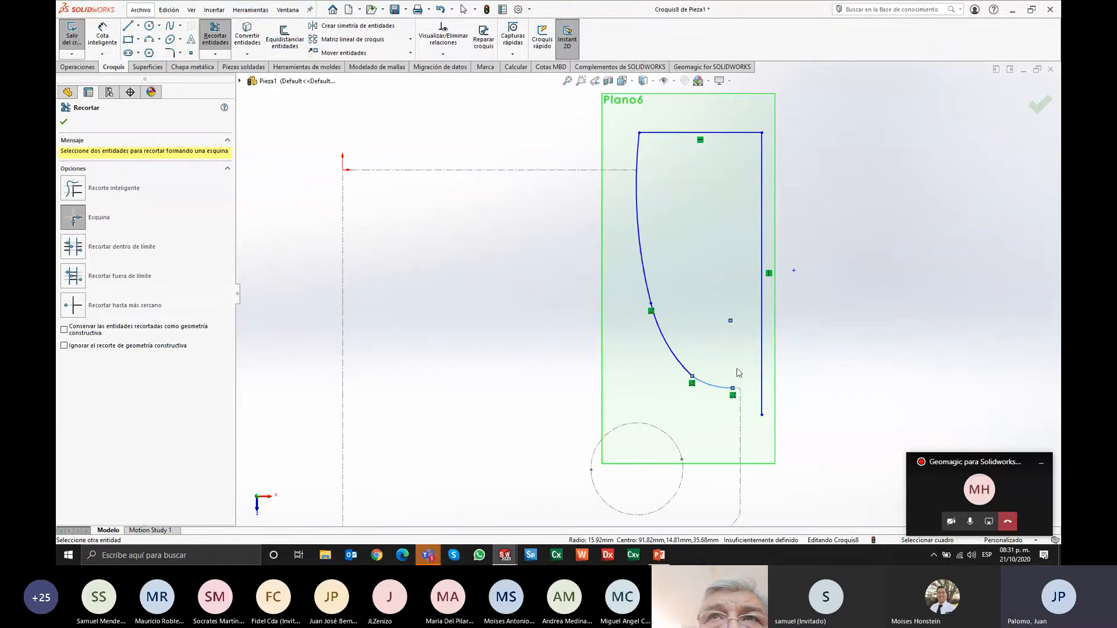
pyautogui.click(761, 361)
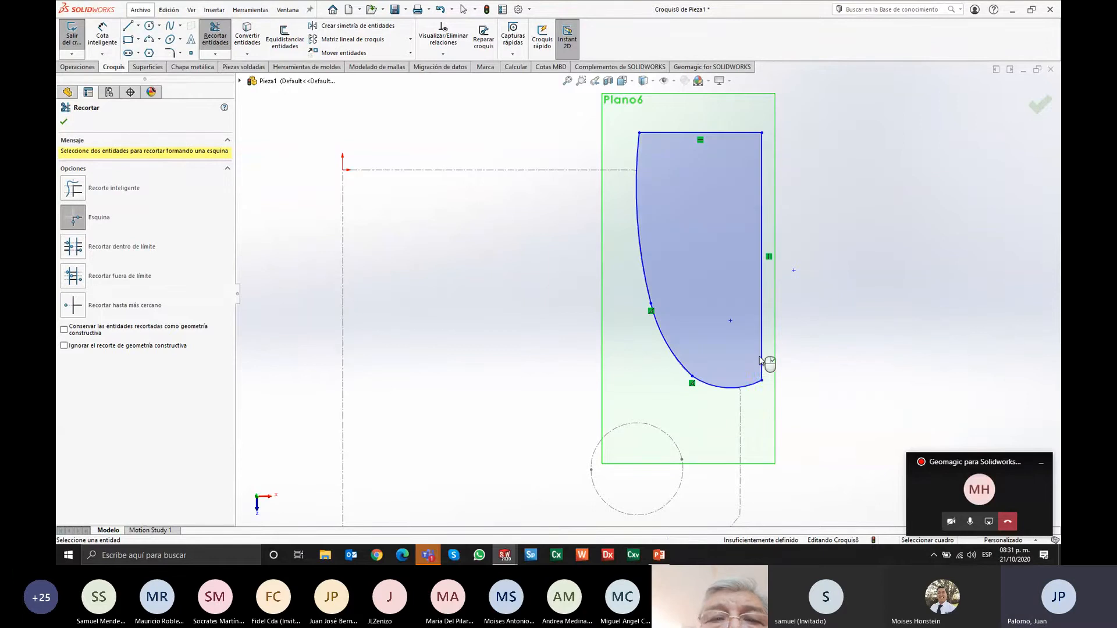
pyautogui.click(65, 122)
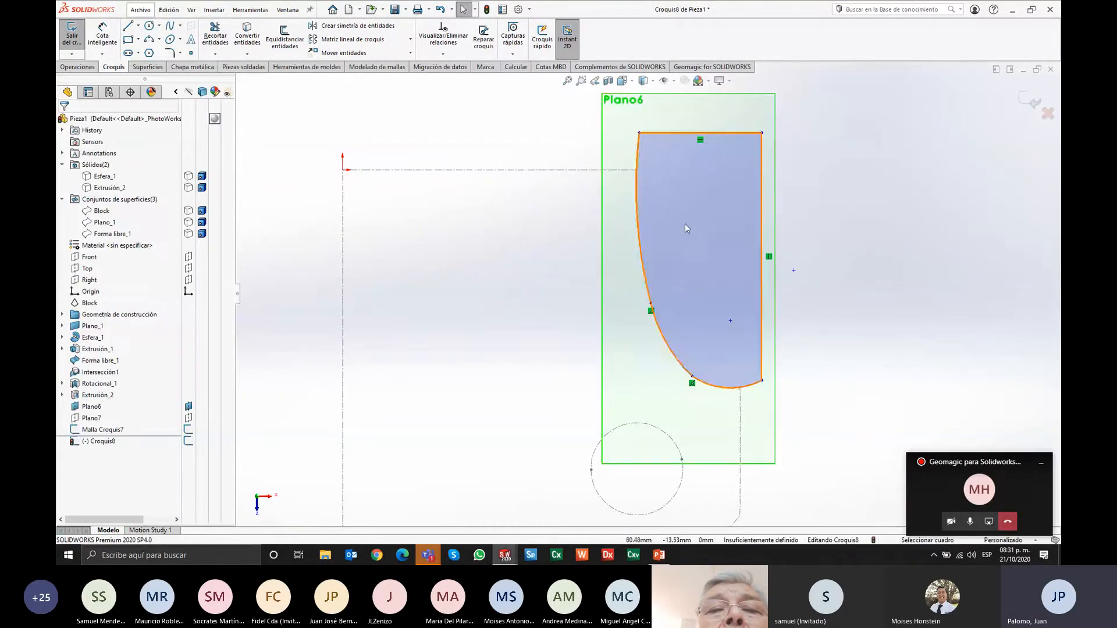
pyautogui.click(1027, 106)
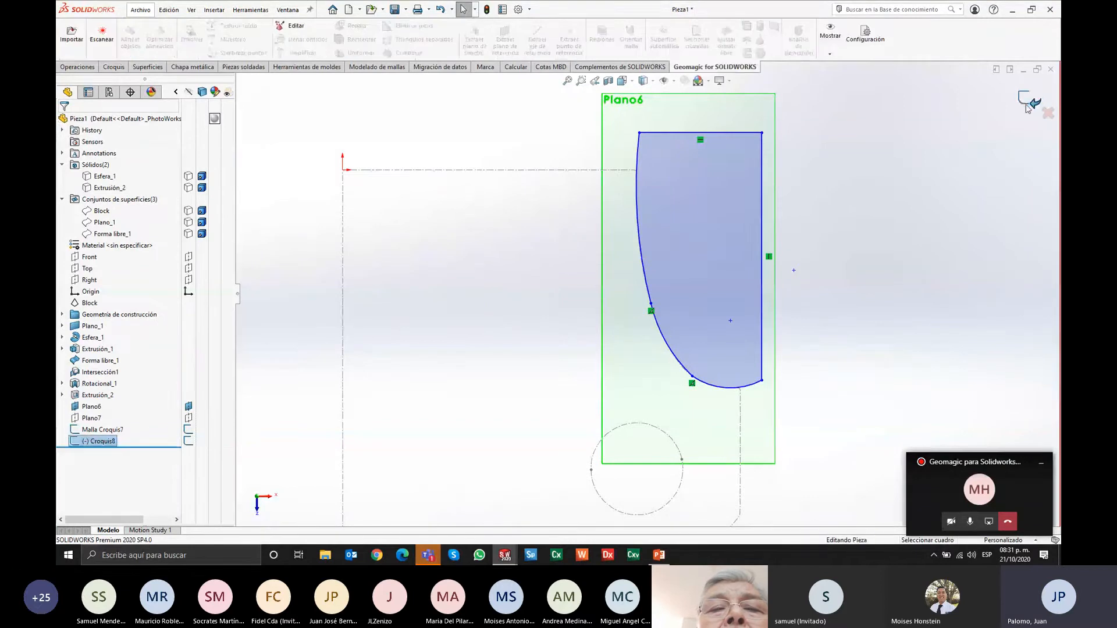
# Step: Show the Extrusión_2 solid and extrude-cut the closed recess profile upward from Plano6 to a depth of 30.40 mm
pyautogui.click(188, 187)
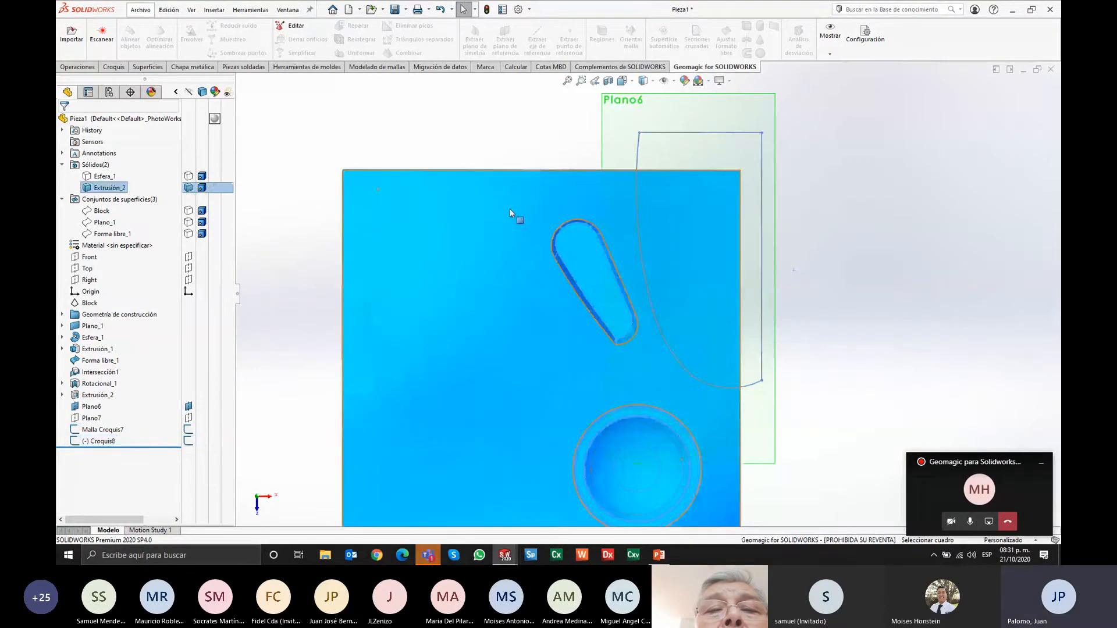
pyautogui.moveTo(437, 283); pyautogui.dragTo(631, 288, button='middle')
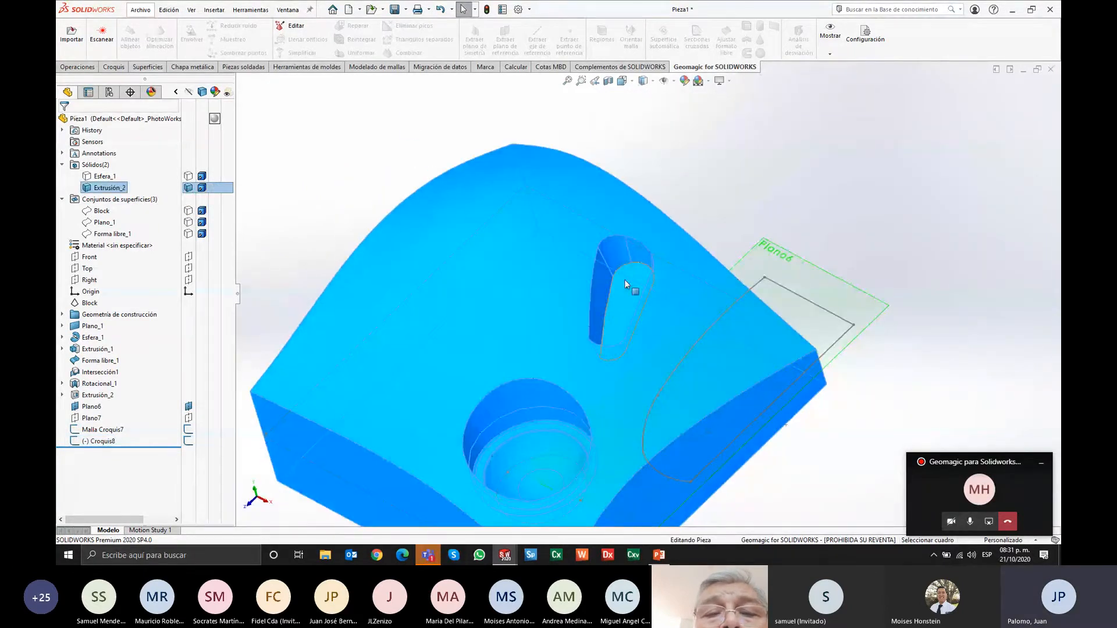
pyautogui.click(78, 67)
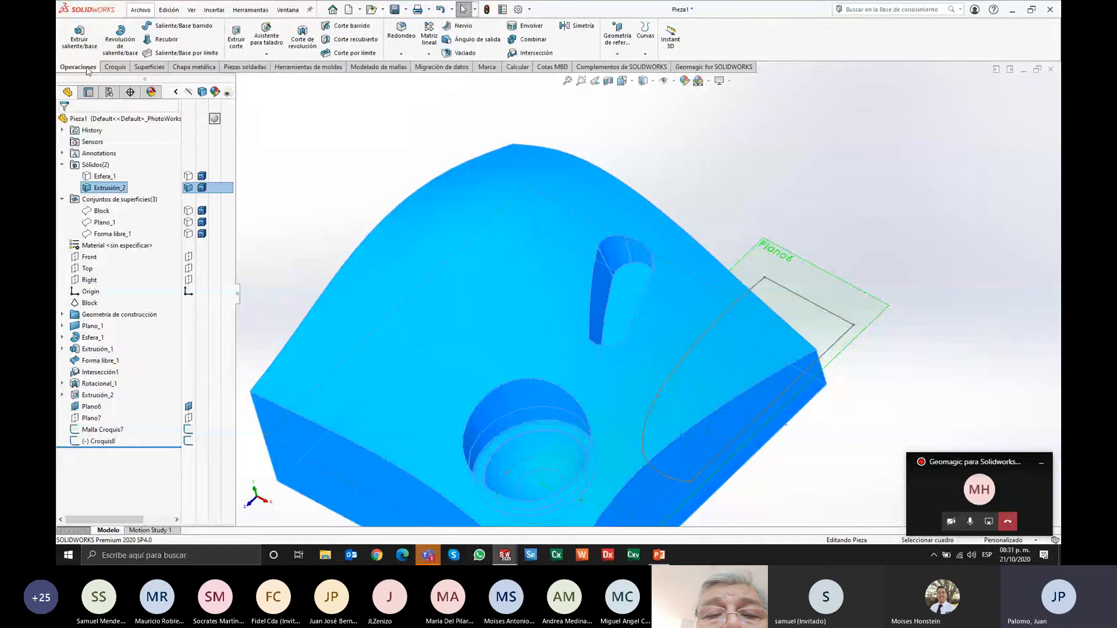
pyautogui.click(236, 36)
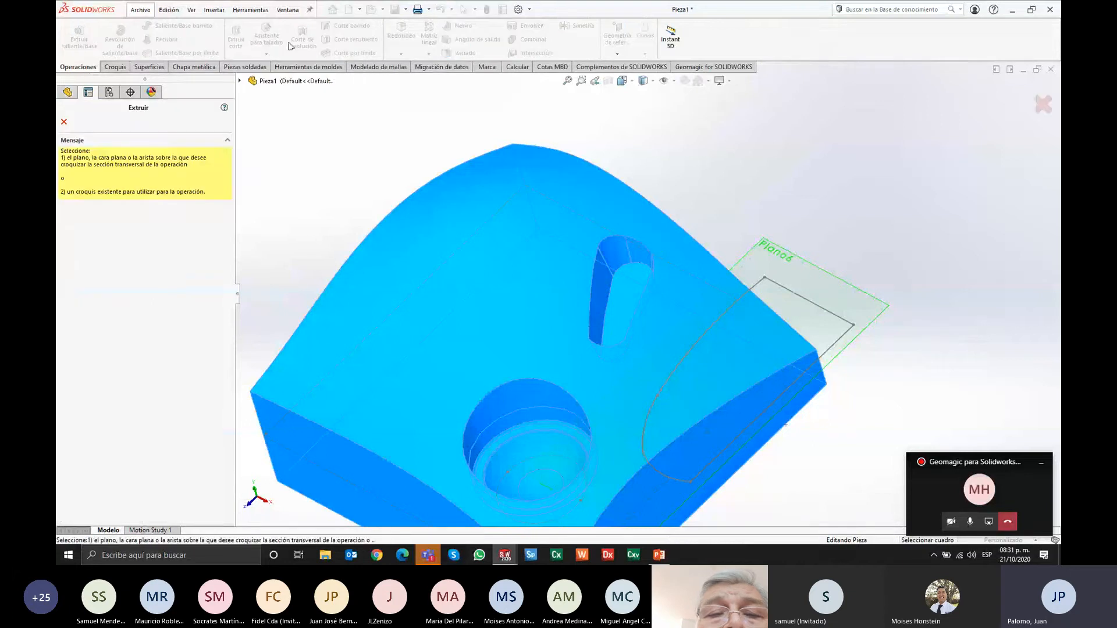
pyautogui.click(866, 326)
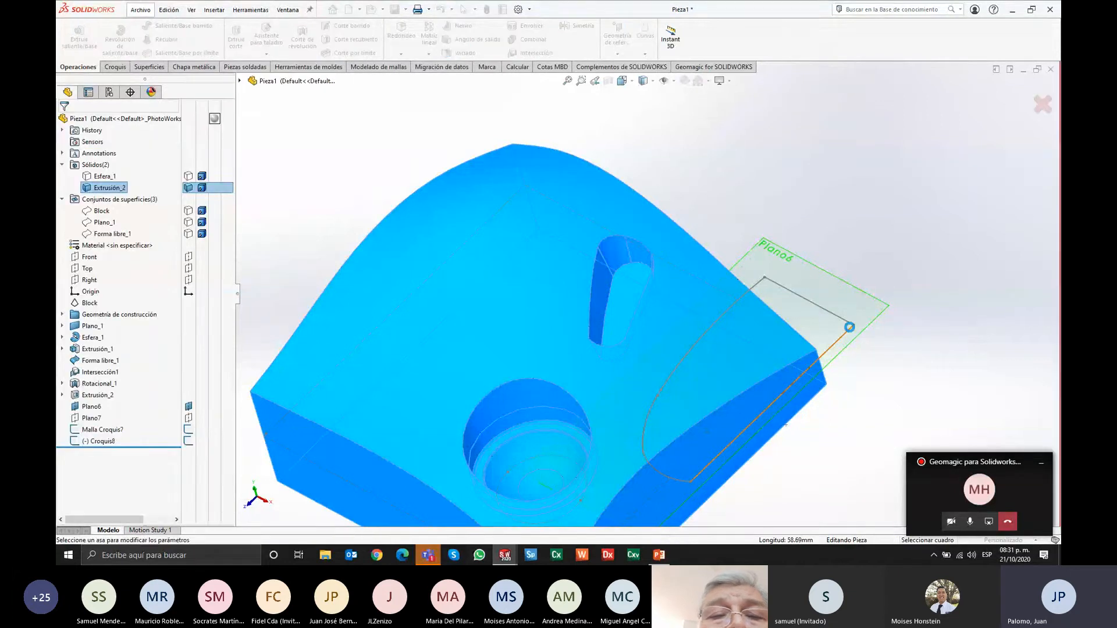
pyautogui.moveTo(577, 409); pyautogui.dragTo(529, 323, button='middle')
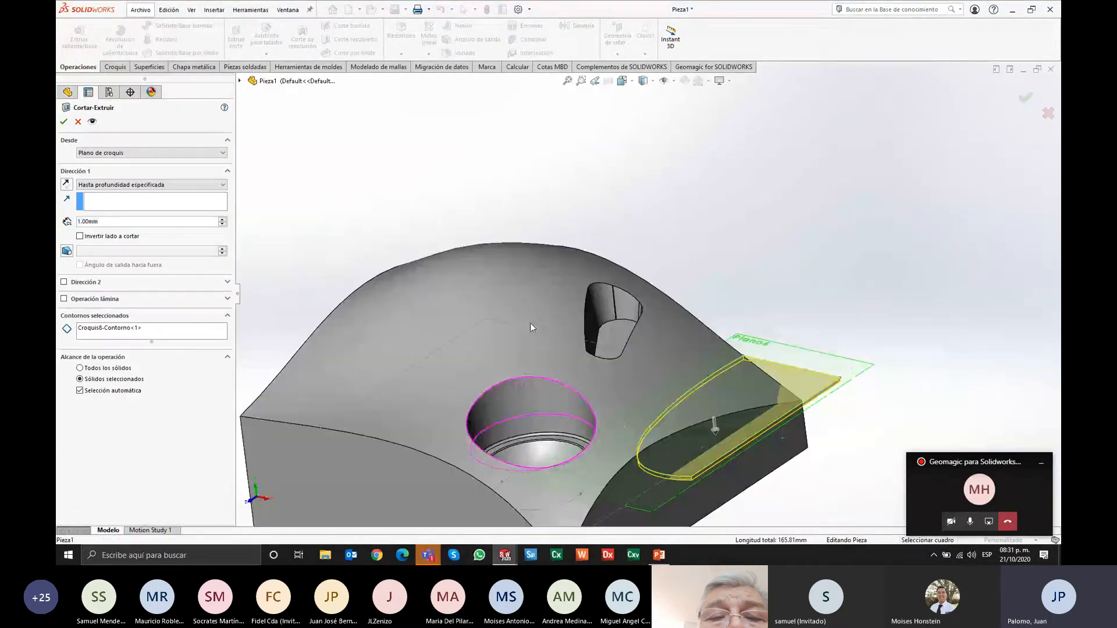
pyautogui.click(721, 430)
pyautogui.moveTo(712, 378); pyautogui.dragTo(668, 331)
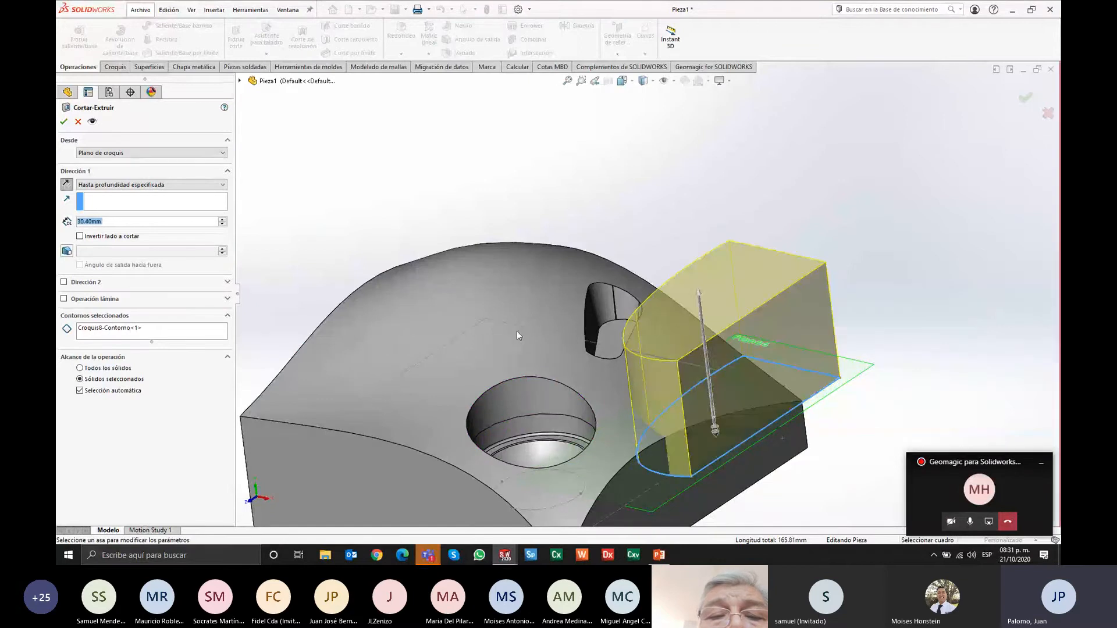
pyautogui.moveTo(516, 330)
pyautogui.mouseDown(button='middle')
pyautogui.moveTo(516, 262)
pyautogui.moveTo(508, 308)
pyautogui.mouseUp(button='middle')
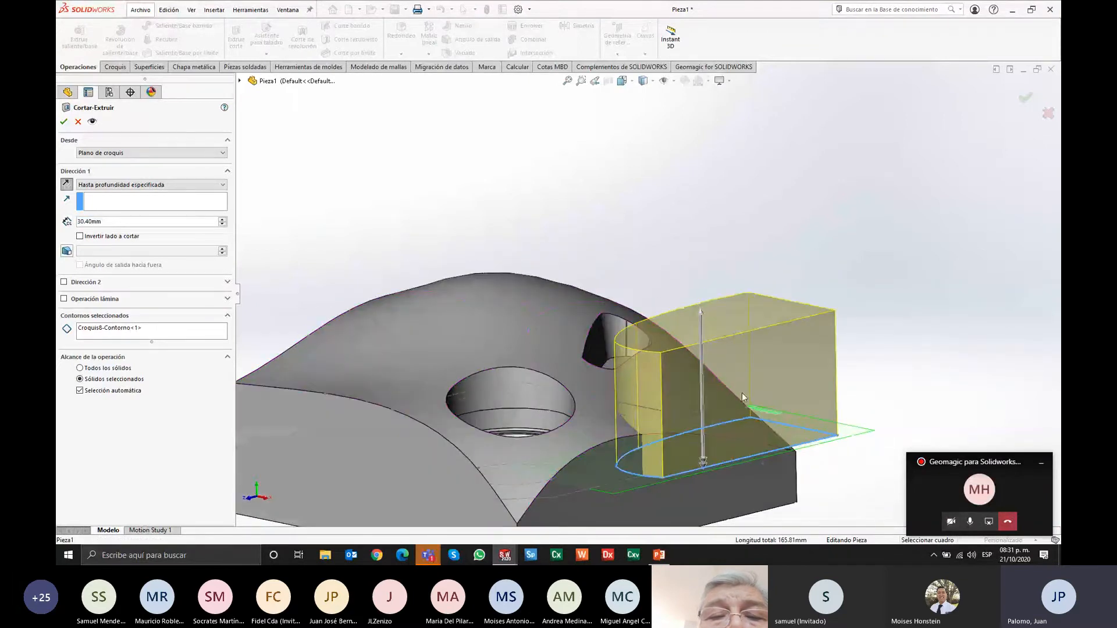
pyautogui.moveTo(777, 333); pyautogui.dragTo(760, 325, button='middle')
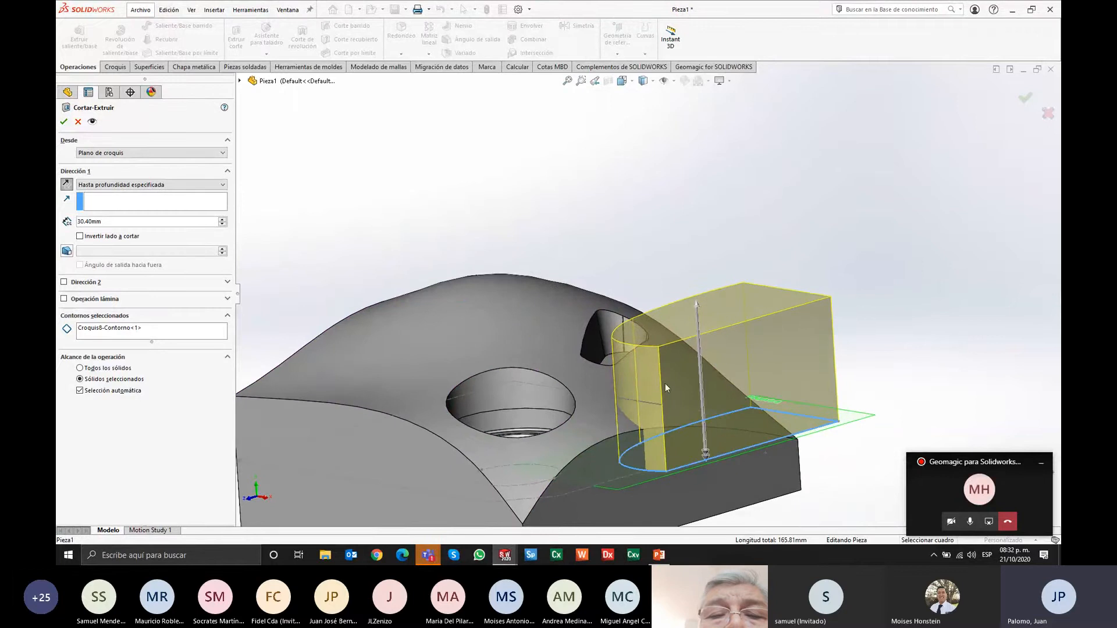
pyautogui.keyDown('ctrl'); pyautogui.moveTo(665, 383); pyautogui.dragTo(688, 347, button='middle'); pyautogui.keyUp('ctrl')
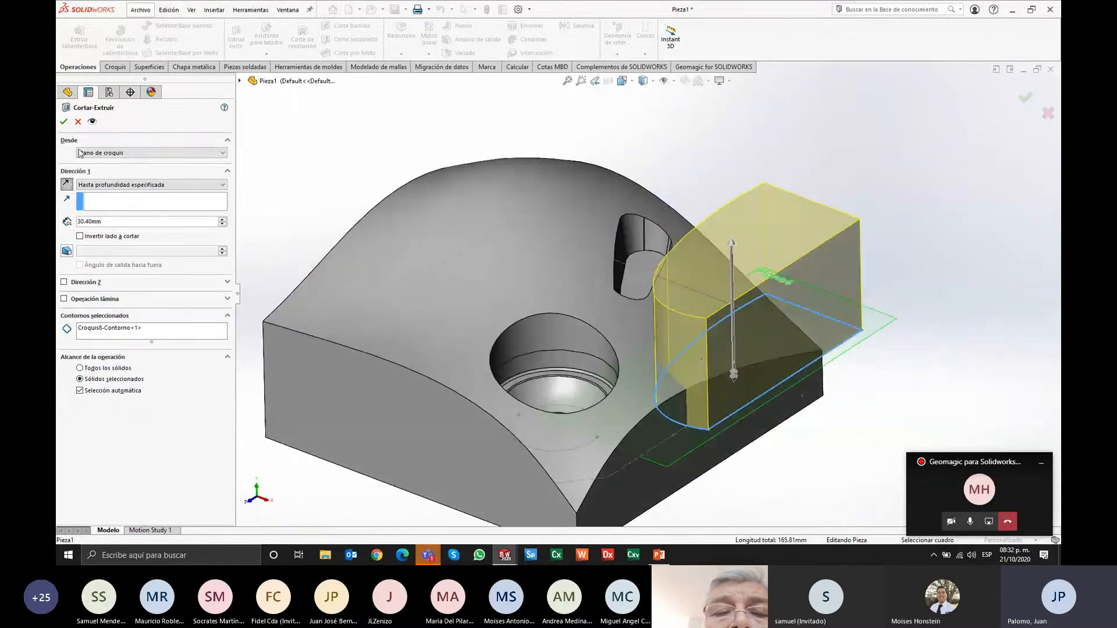
pyautogui.click(64, 122)
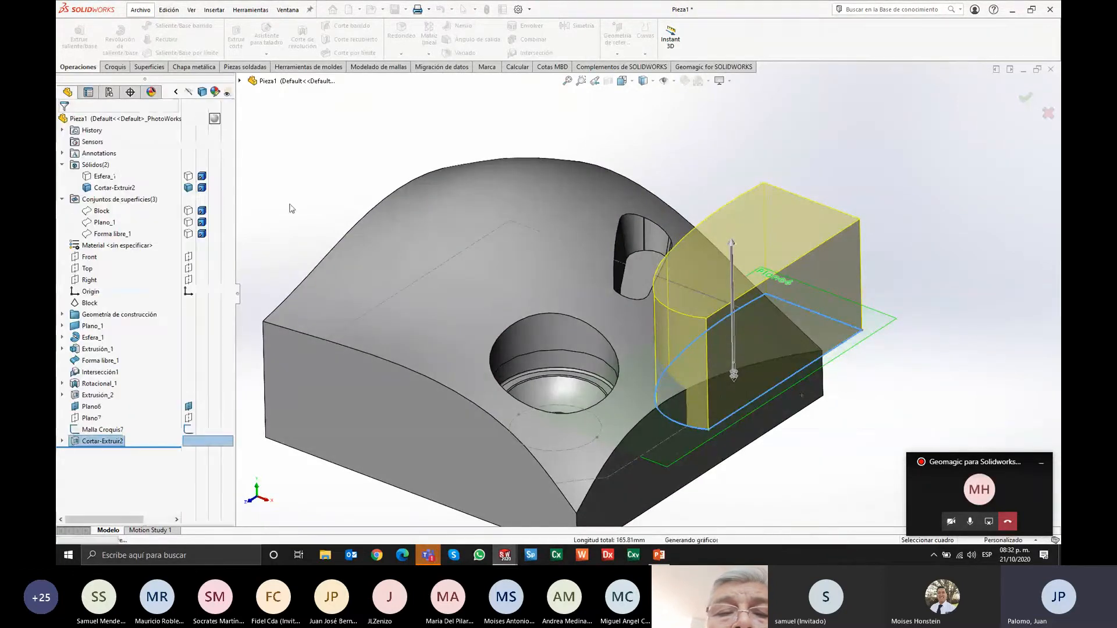
pyautogui.click(837, 228)
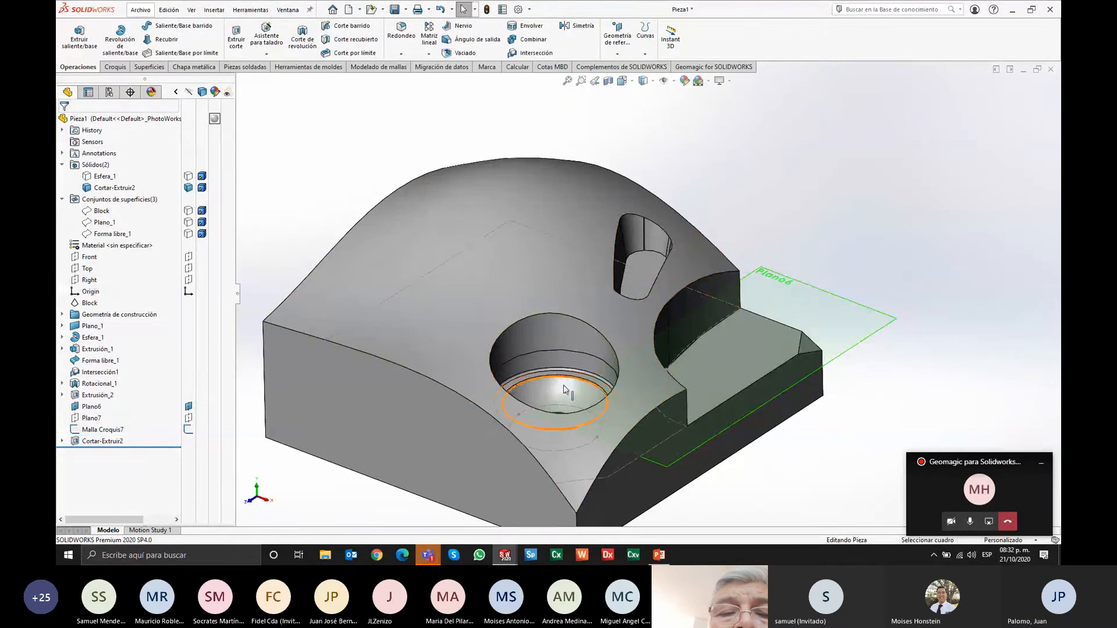
# Step: Show the Block scan mesh over the cut solid to compare the two
pyautogui.moveTo(563, 384); pyautogui.dragTo(452, 318, button='middle')
pyautogui.moveTo(455, 310); pyautogui.dragTo(452, 313, button='middle')
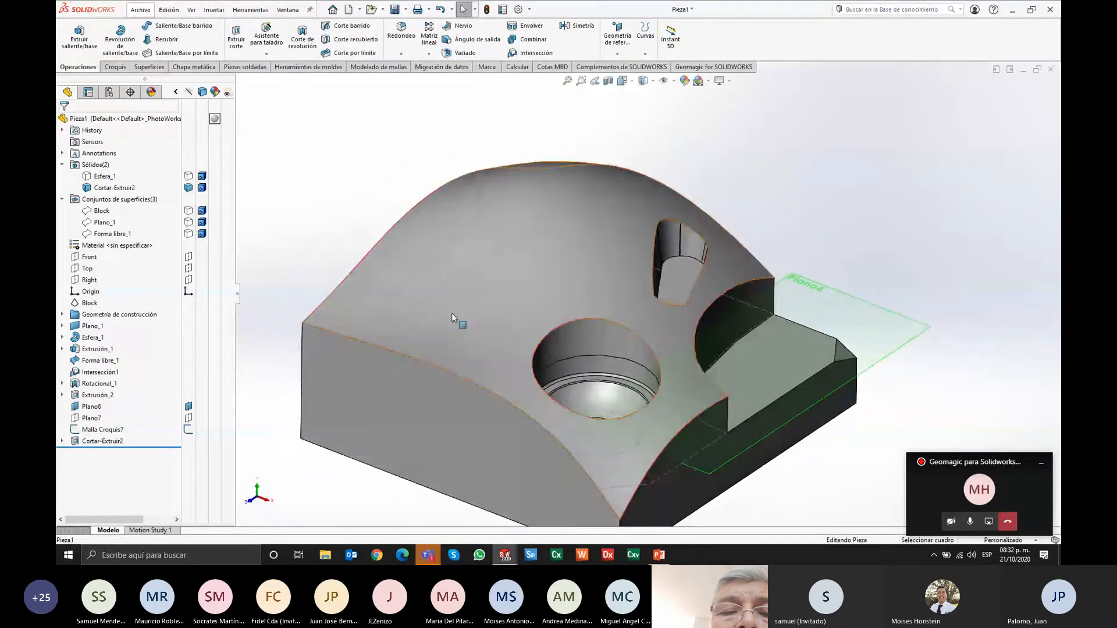
pyautogui.scroll(3, 452, 313)
pyautogui.click(719, 69)
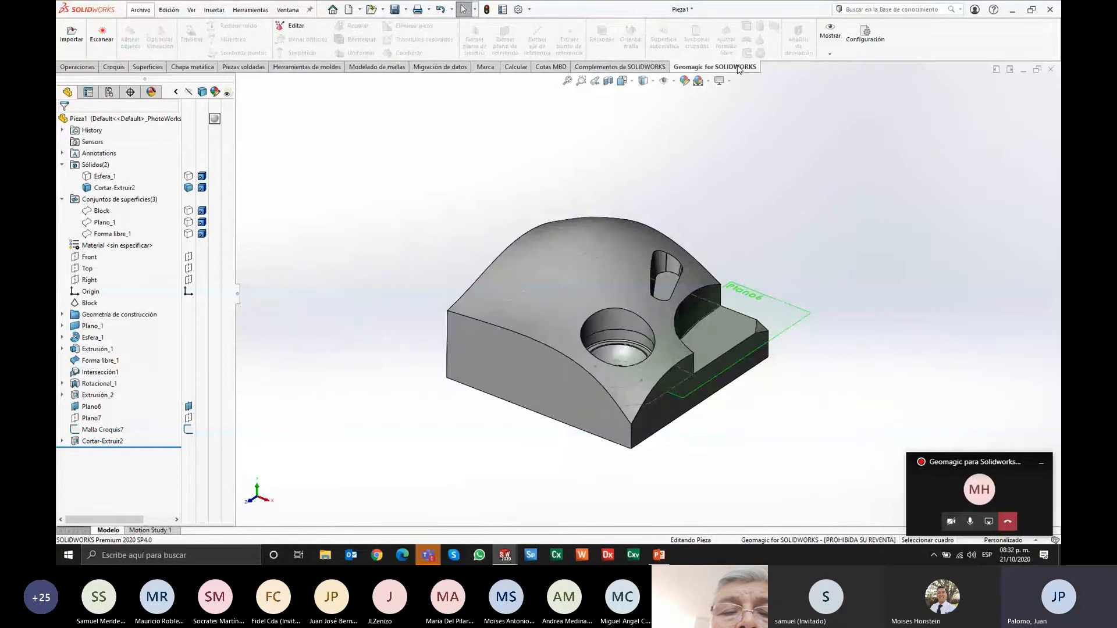
pyautogui.click(188, 210)
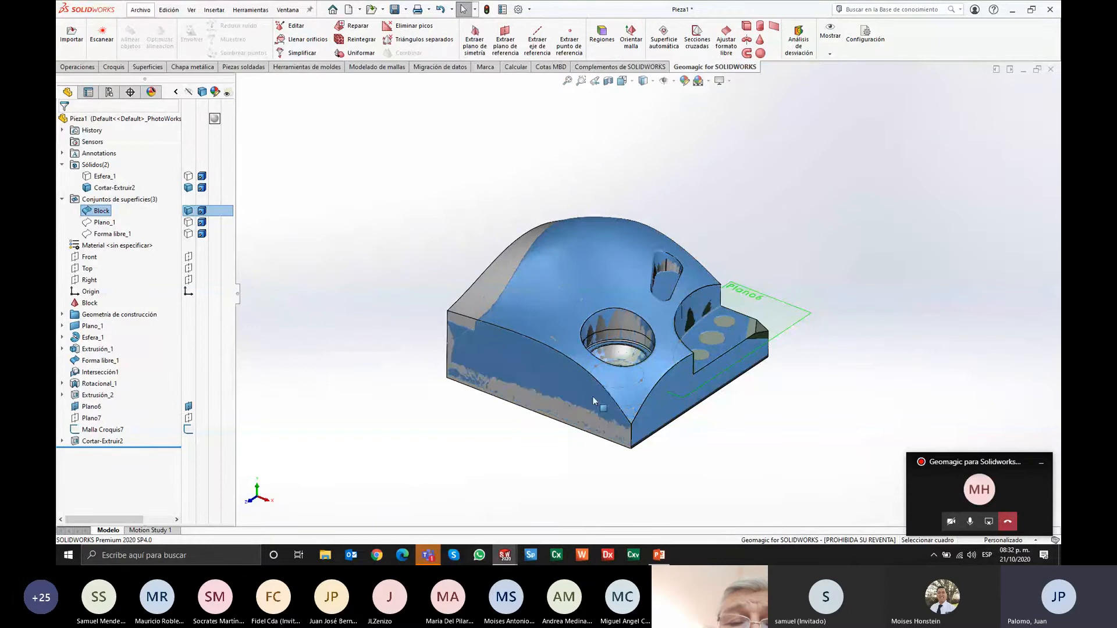
# Step: Switch to the mold_maringa part and show its Fillet92 solid together with the mold_maringa scan mesh
pyautogui.hotkey('ctrl', 'Tab')
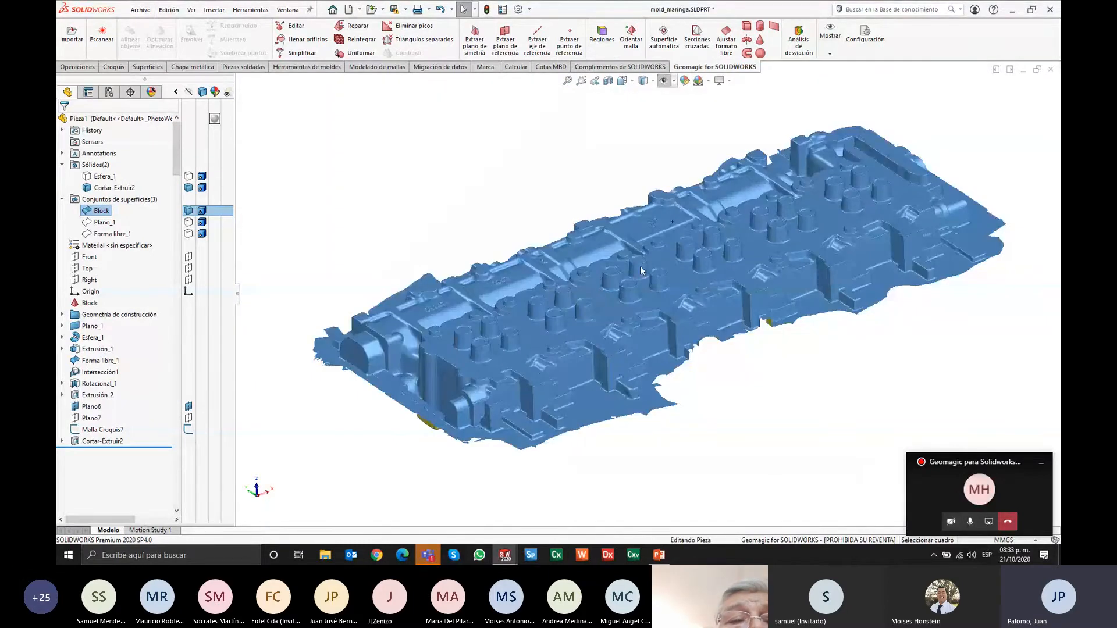
pyautogui.moveTo(706, 273); pyautogui.dragTo(719, 327, button='middle')
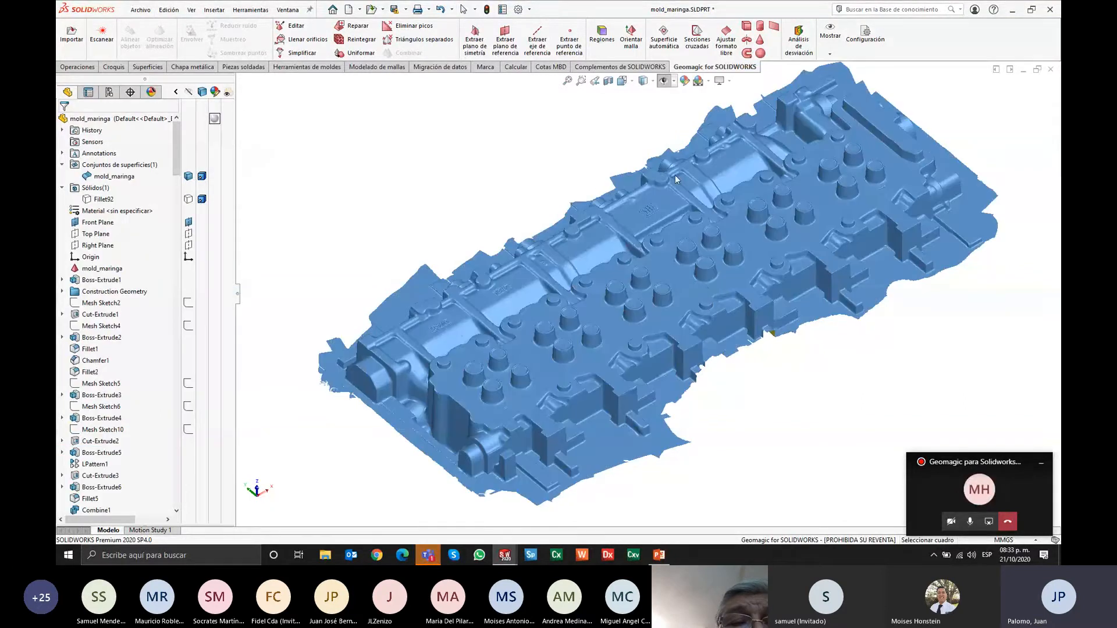
pyautogui.click(848, 180)
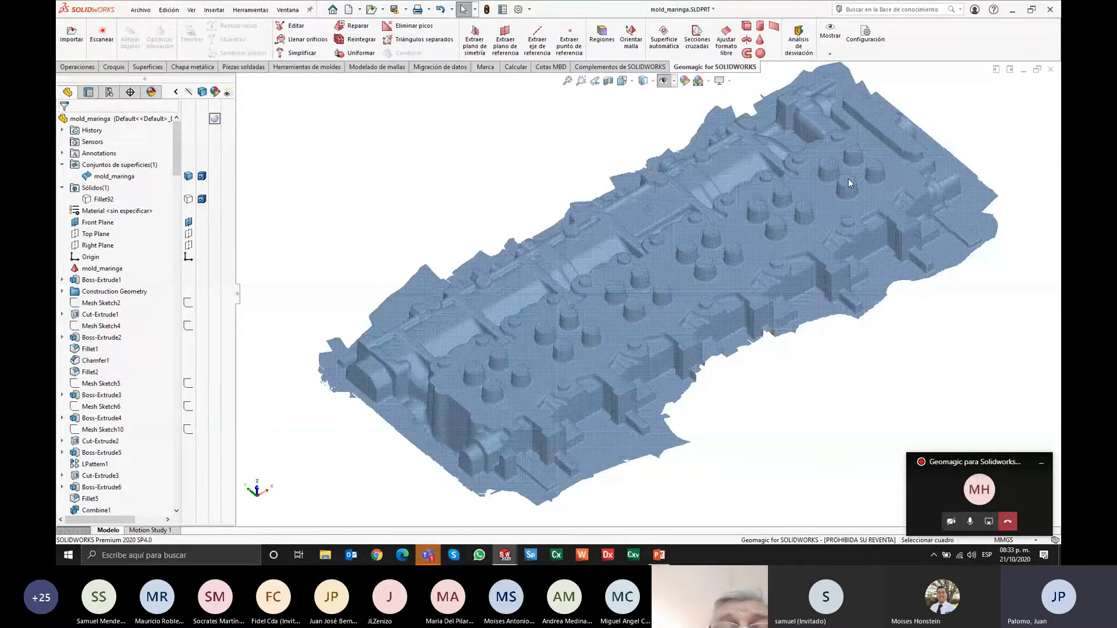
pyautogui.click(188, 199)
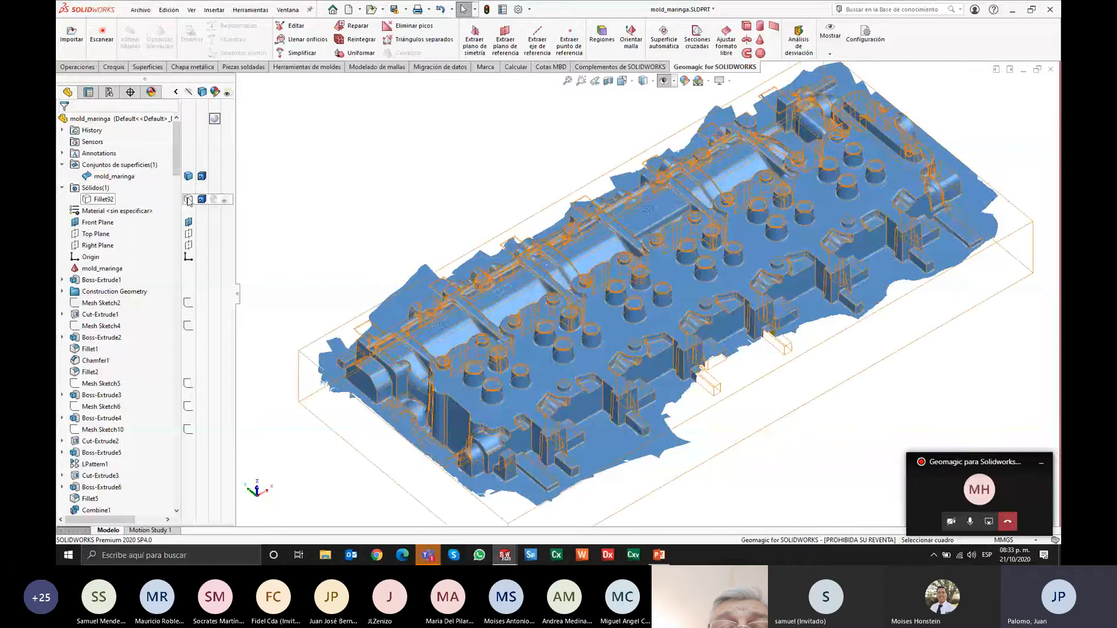
pyautogui.click(188, 200)
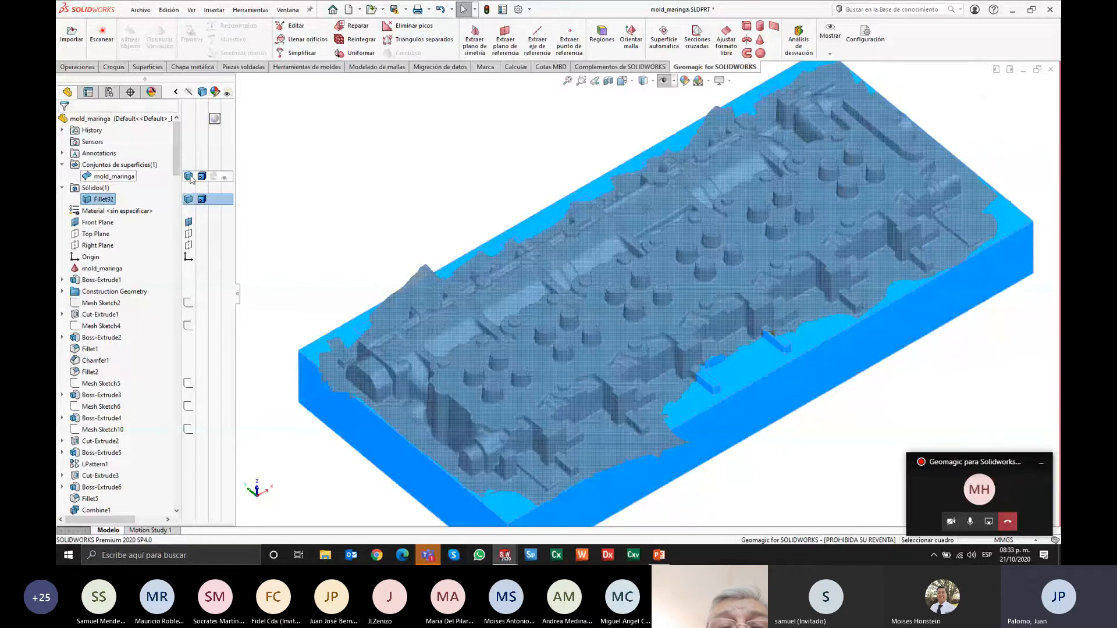
pyautogui.press('Tab')
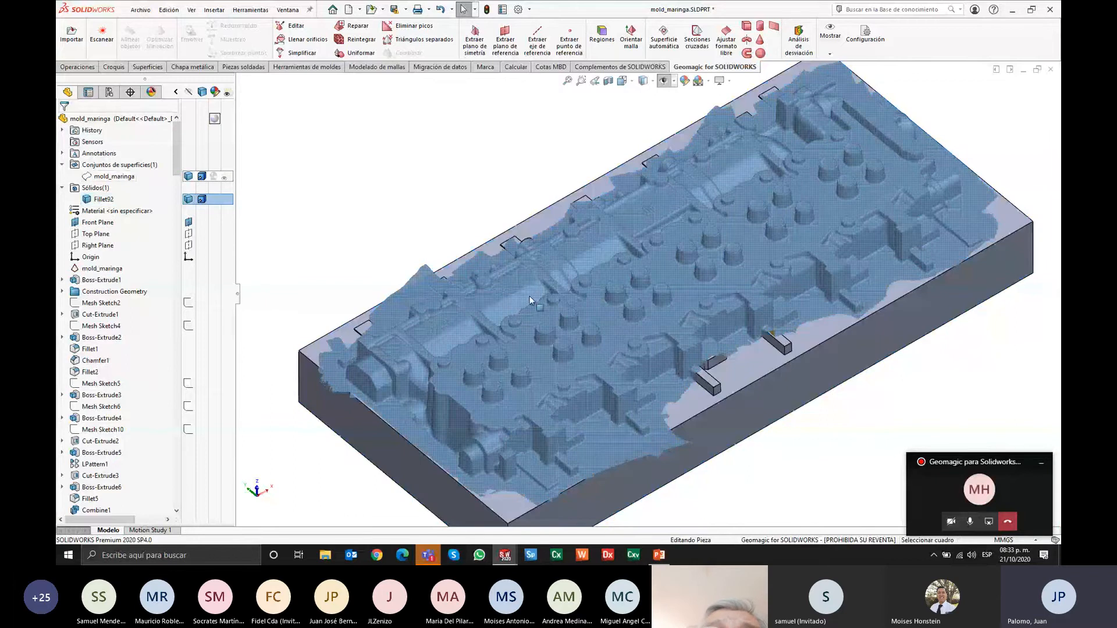
pyautogui.moveTo(739, 380); pyautogui.dragTo(460, 275, button='middle')
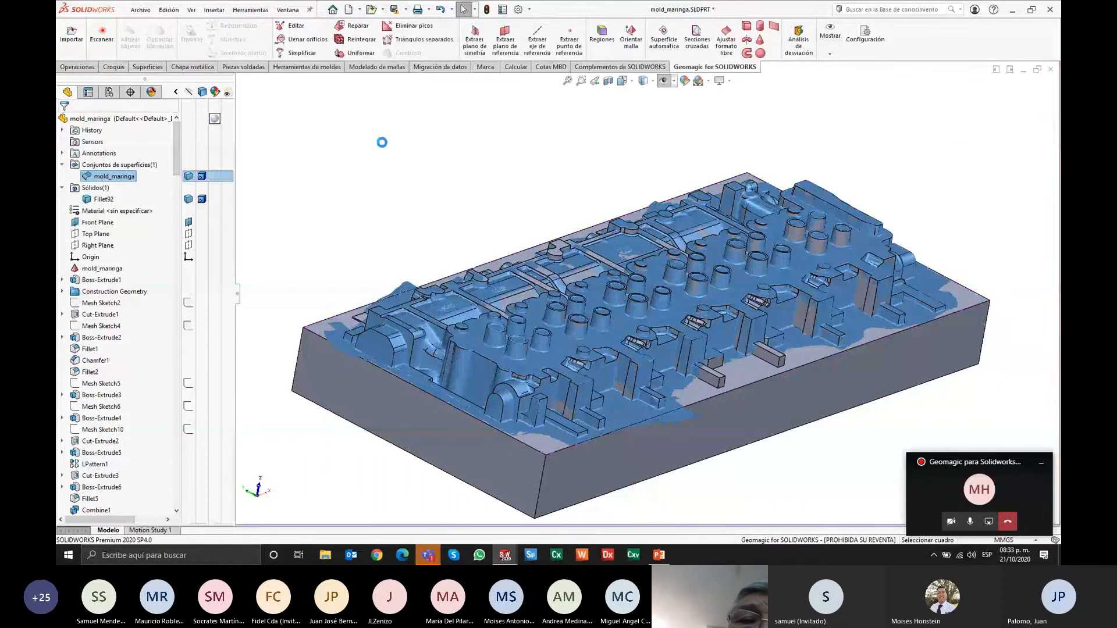
# Step: Examine the mold_maringa part's feature history through to the final fillets and compare the solid with the mesh from several angles
pyautogui.moveTo(173, 155); pyautogui.dragTo(173, 220)
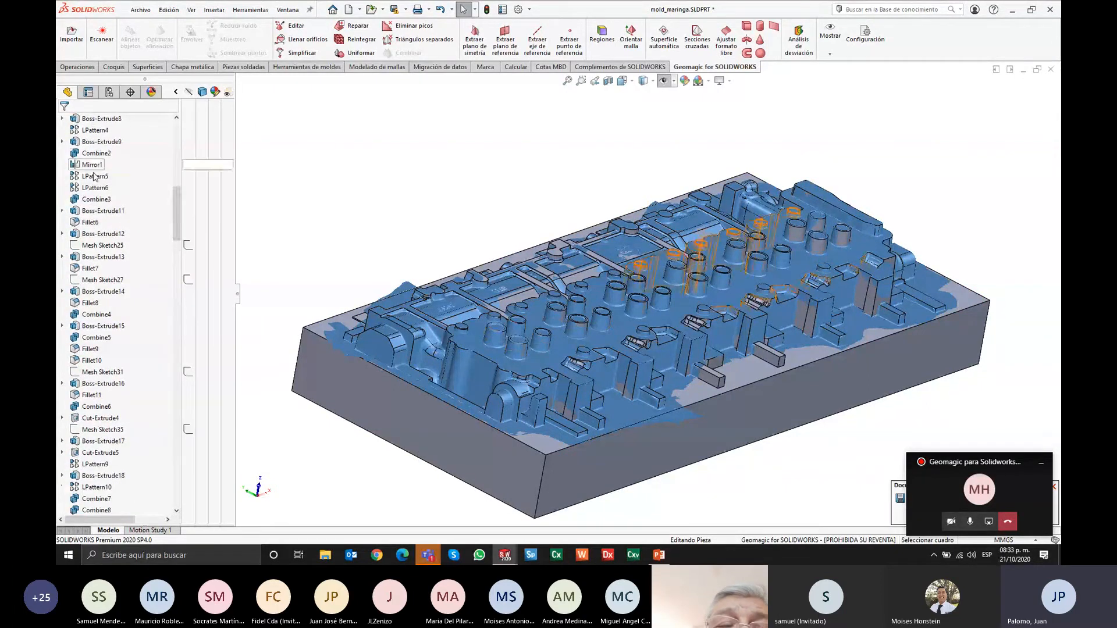
pyautogui.moveTo(93, 183)
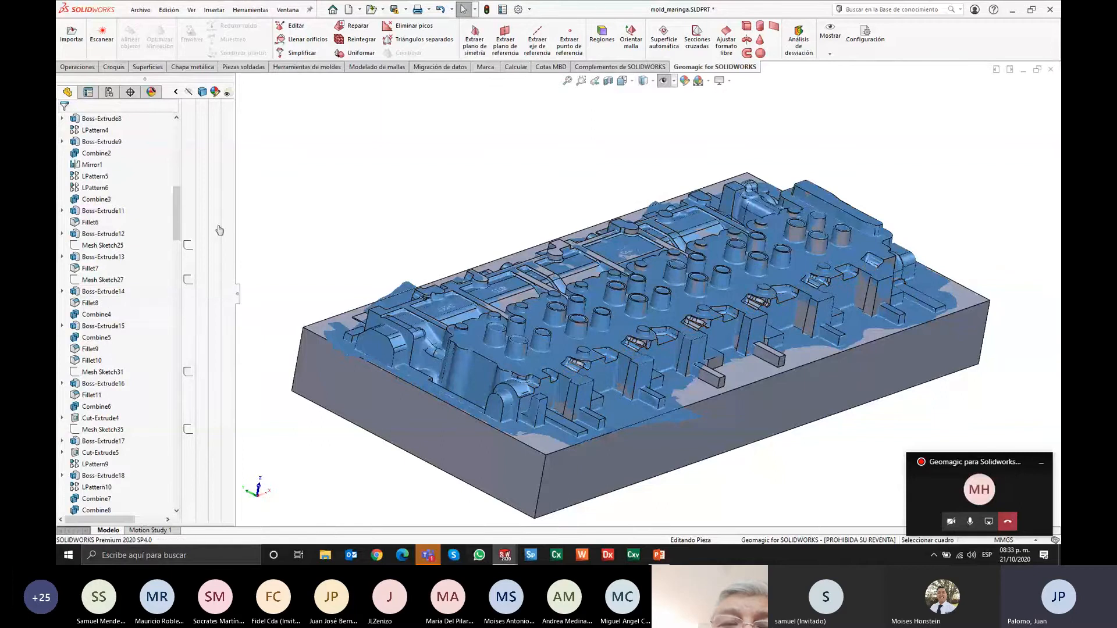
pyautogui.moveTo(176, 225); pyautogui.dragTo(166, 483)
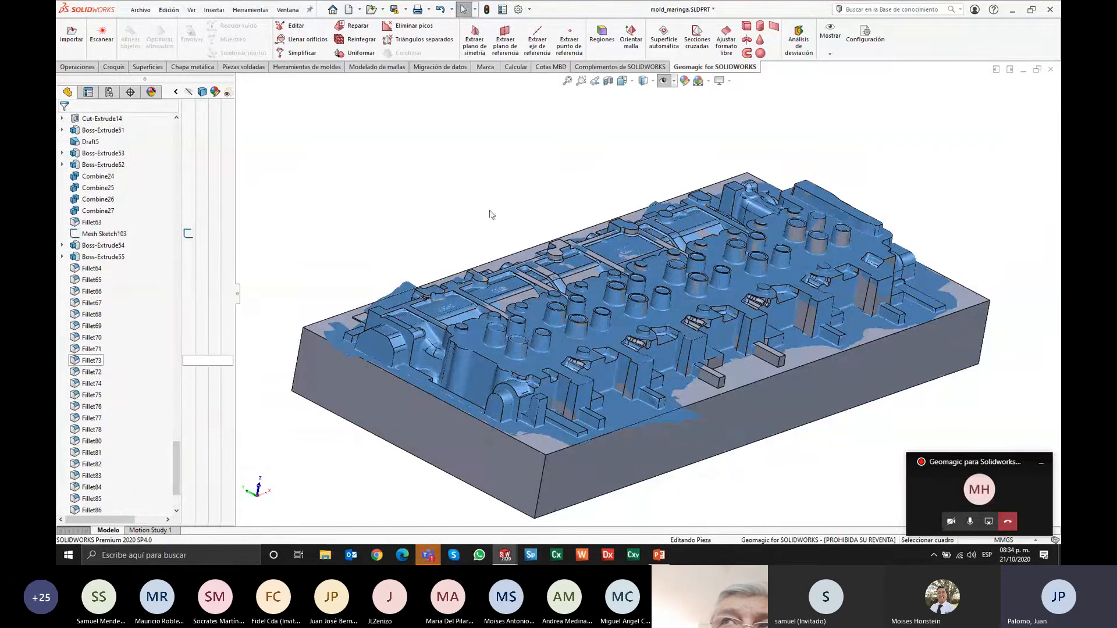
pyautogui.moveTo(772, 296)
pyautogui.mouseDown(button='middle')
pyautogui.moveTo(745, 307)
pyautogui.moveTo(762, 303)
pyautogui.mouseUp(button='middle')
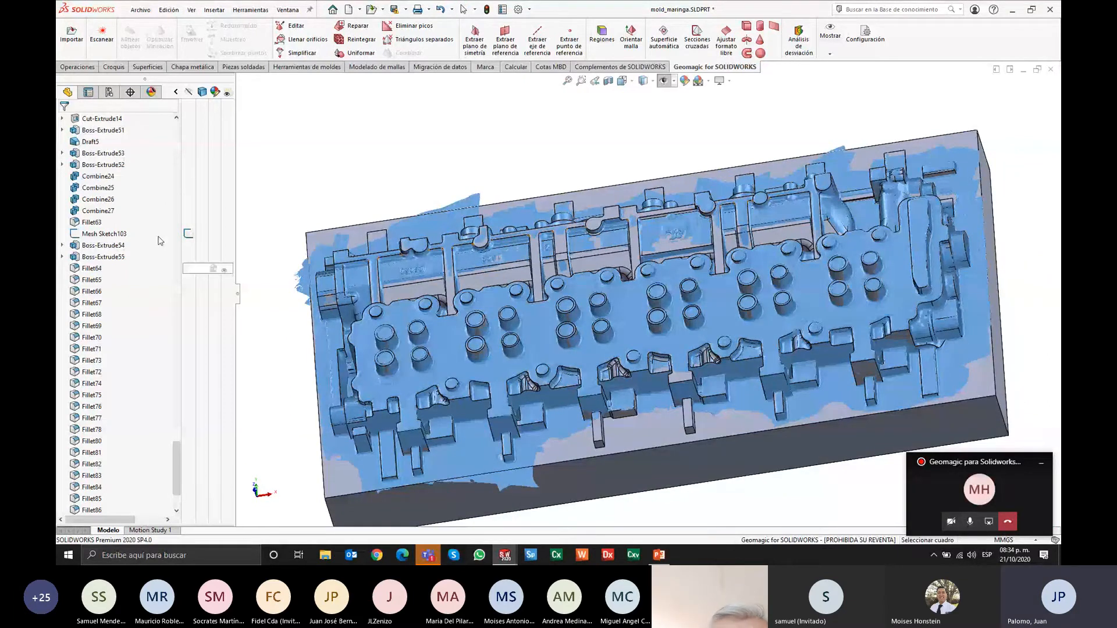
pyautogui.scroll(9, 170, 383)
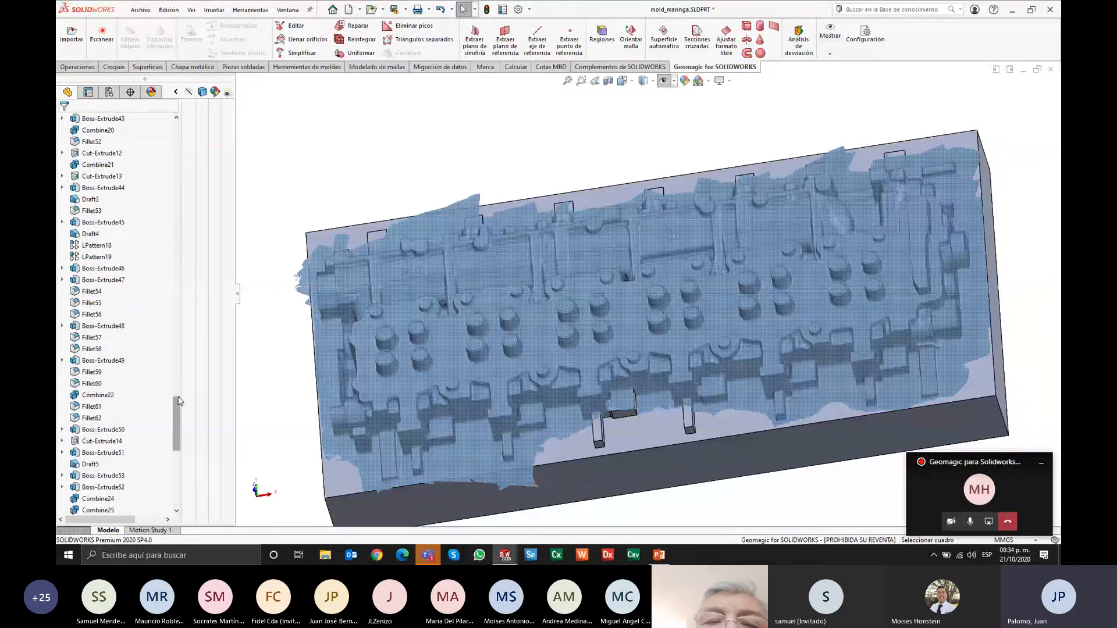
pyautogui.moveTo(173, 434); pyautogui.dragTo(175, 161)
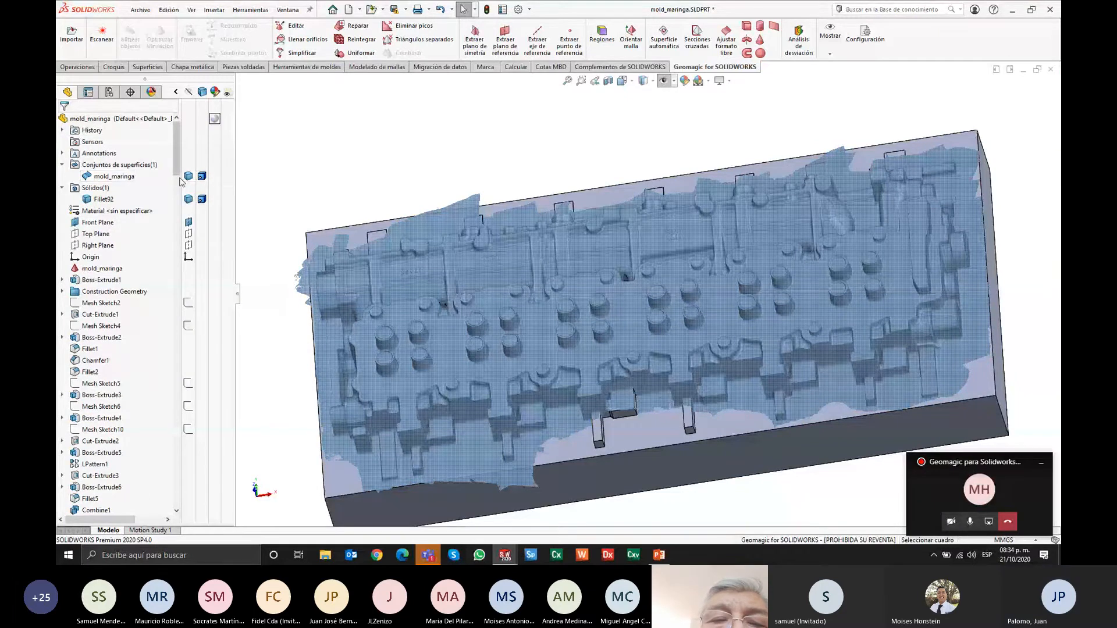
pyautogui.moveTo(497, 354); pyautogui.dragTo(508, 323, button='middle')
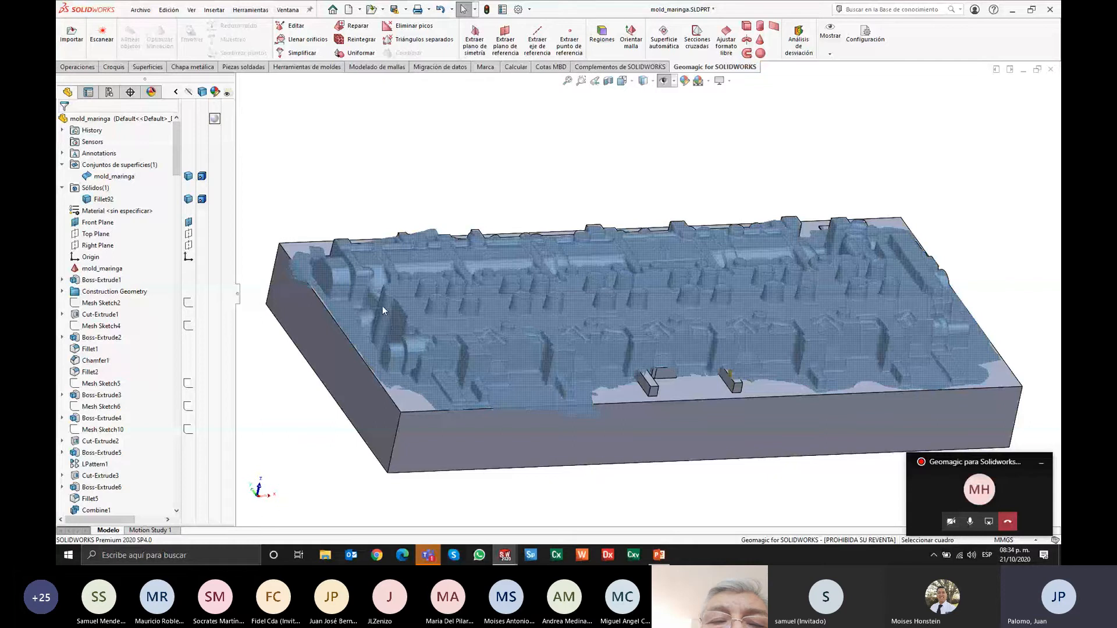
pyautogui.scroll(-3, 374, 325)
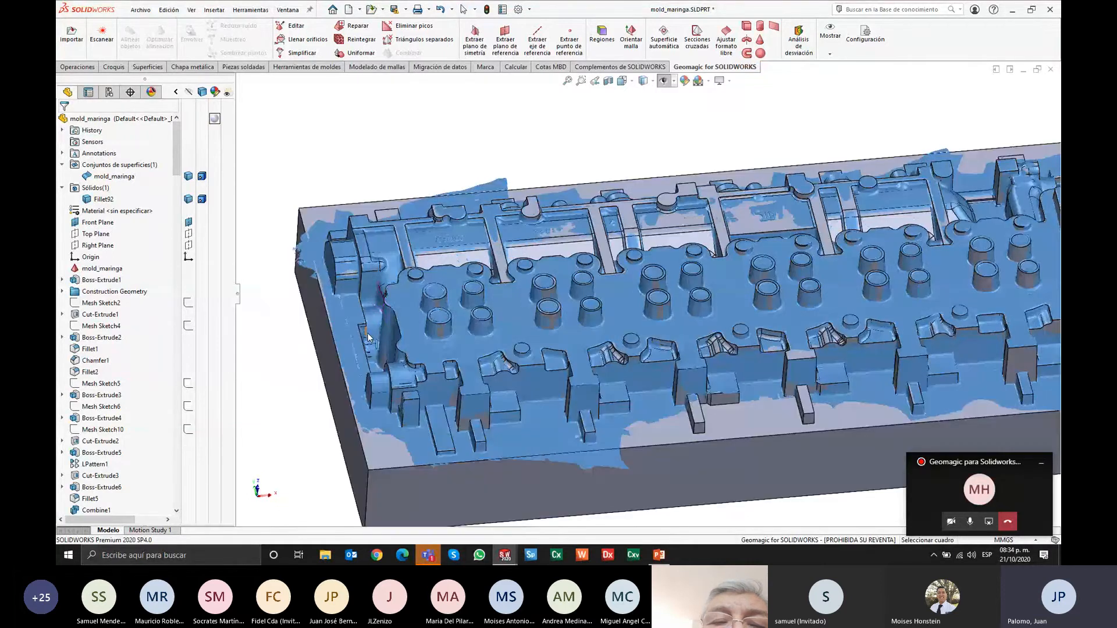
pyautogui.scroll(2, 378, 331)
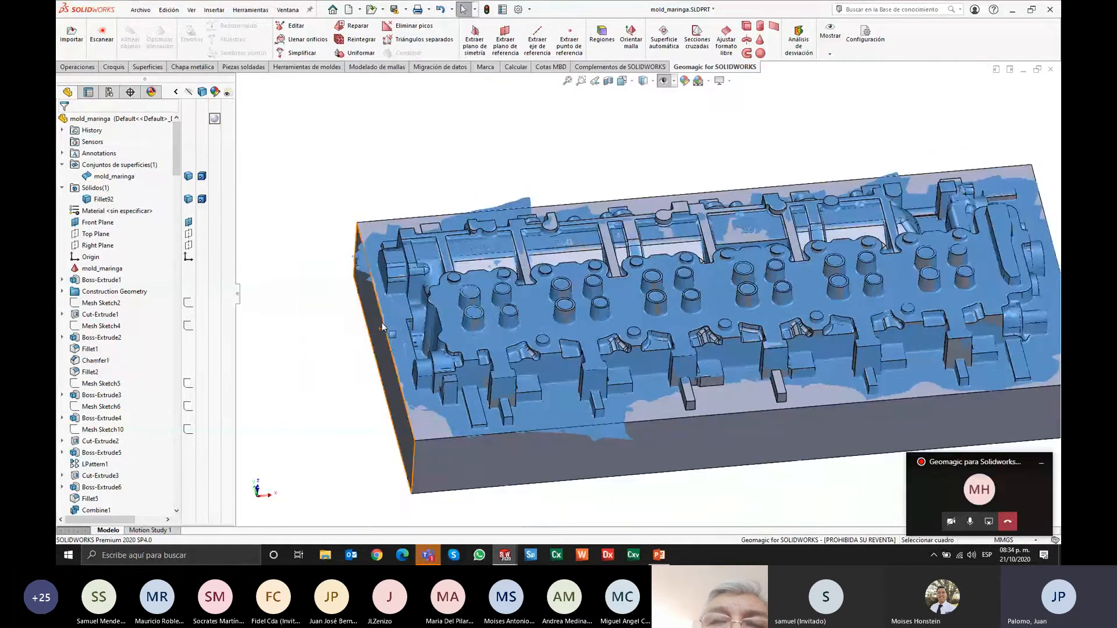
pyautogui.keyDown('ctrl'); pyautogui.moveTo(709, 312); pyautogui.dragTo(568, 299, button='middle'); pyautogui.keyUp('ctrl')
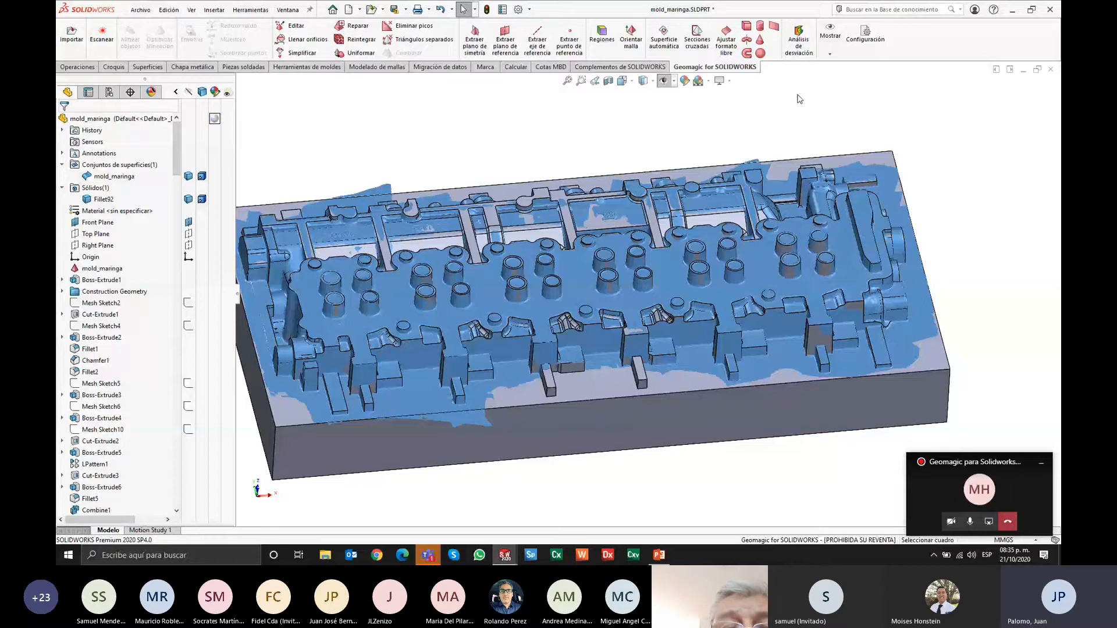
# Step: Try the mesh display options on the mold_maringa scan, showing its triangle edges, and inspect the surface up close
pyautogui.click(829, 51)
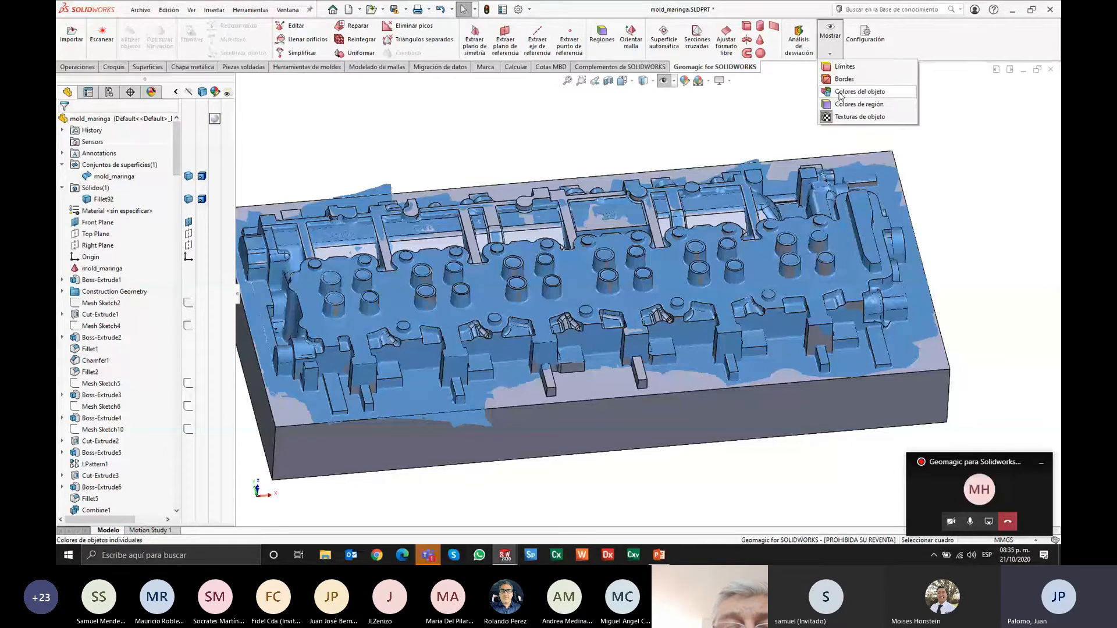
pyautogui.click(839, 93)
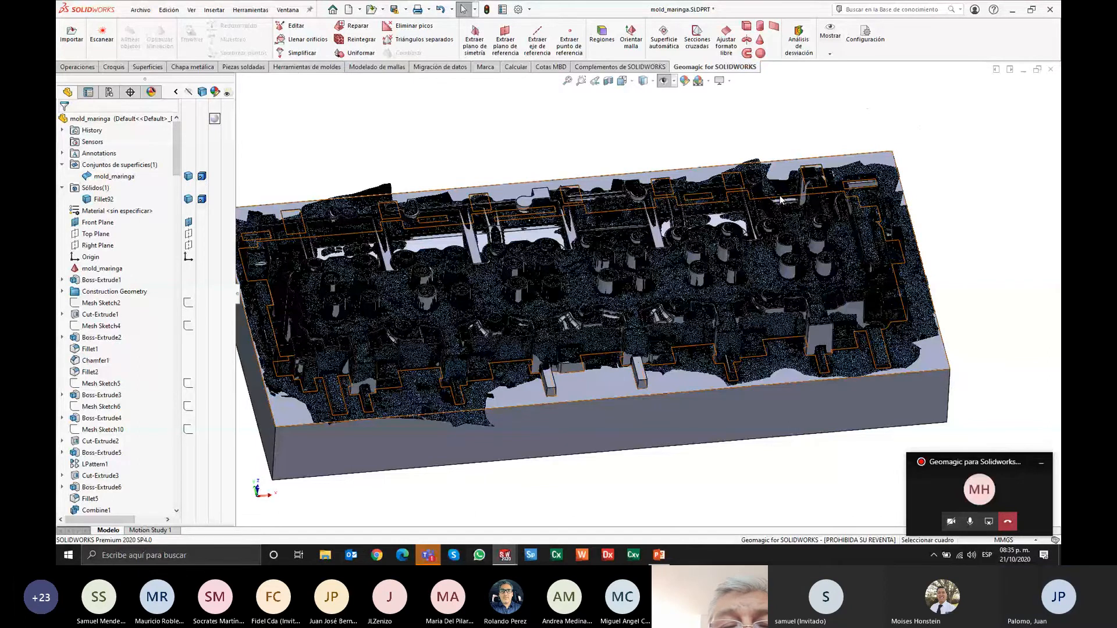
pyautogui.scroll(-4, 781, 200)
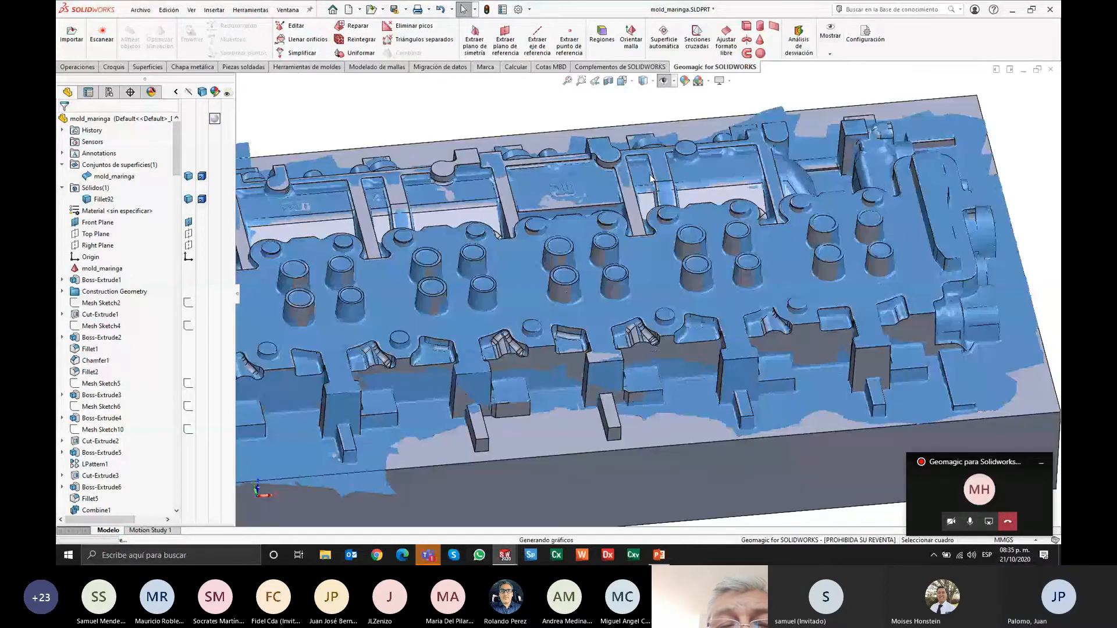
pyautogui.scroll(4, 650, 178)
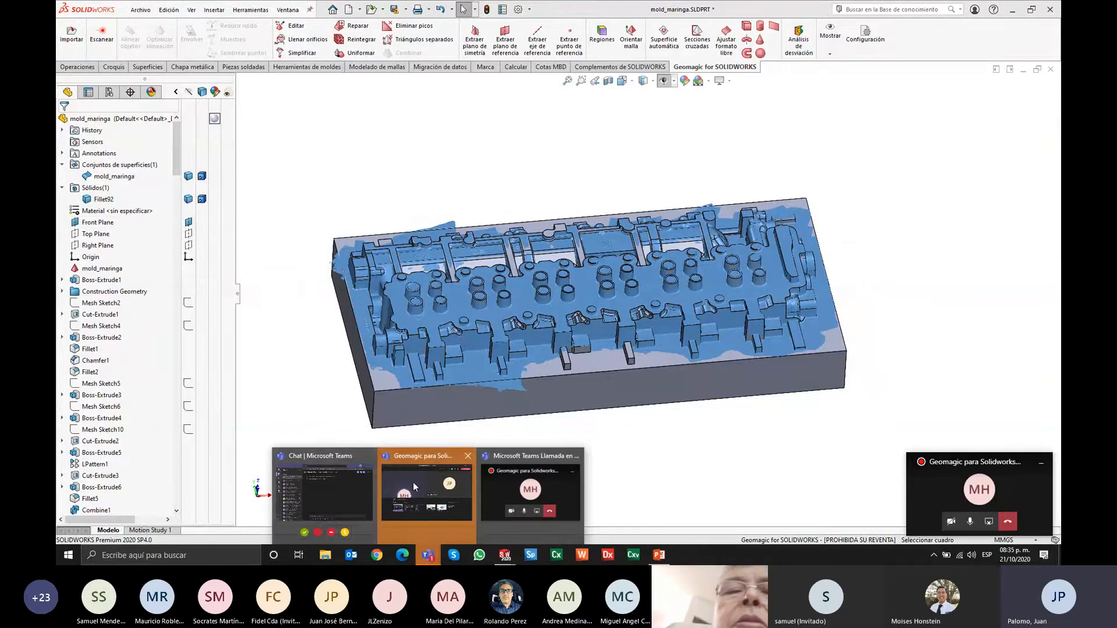
# Step: Switch to Microsoft Teams, minimize the general chat window, and open the Geomagic meeting's conversation to read the attendees' questions
pyautogui.click(349, 487)
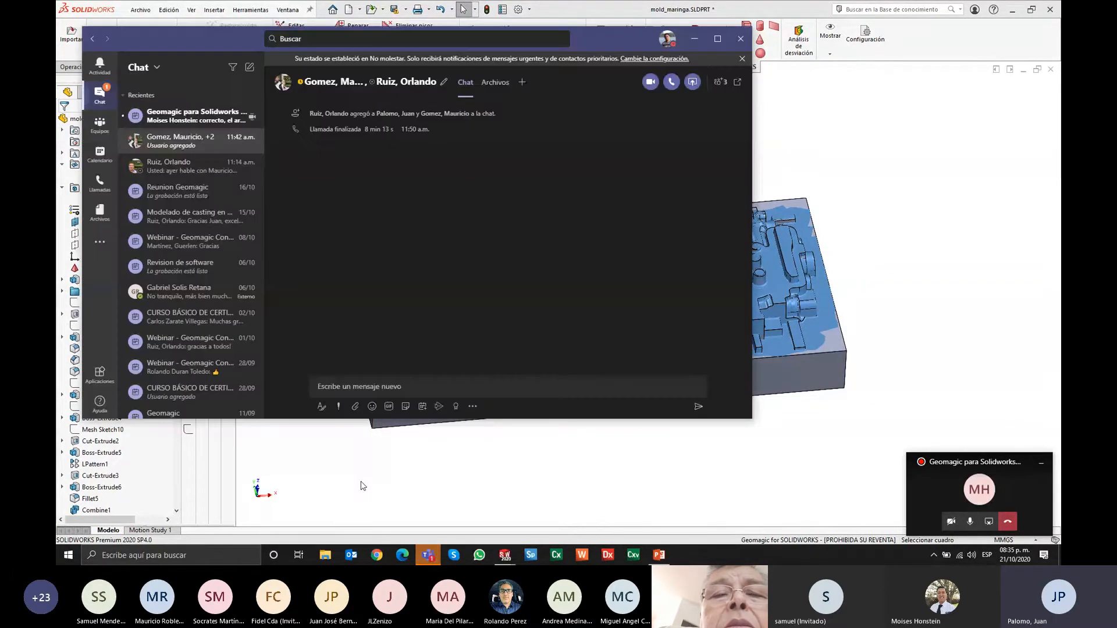
pyautogui.click(695, 41)
pyautogui.moveTo(428, 554)
pyautogui.click(463, 514)
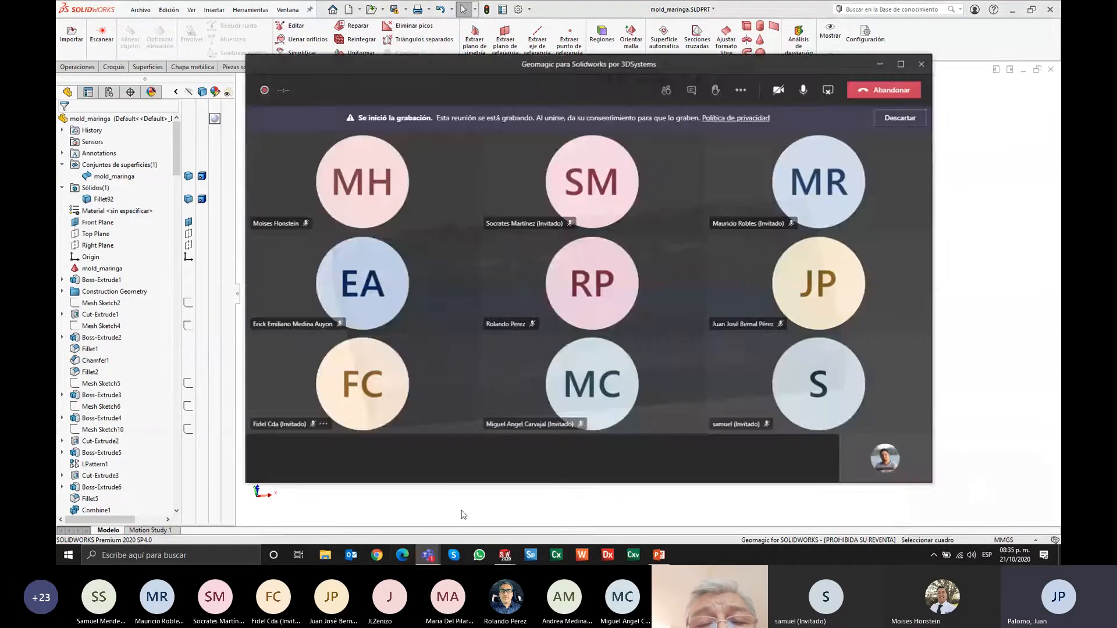
pyautogui.click(693, 81)
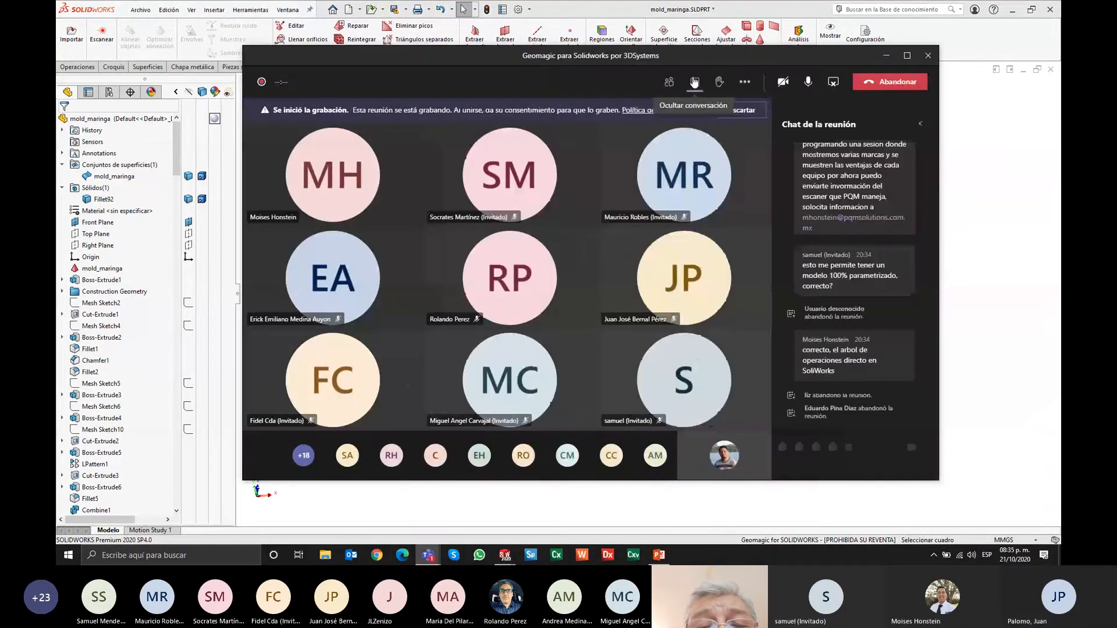